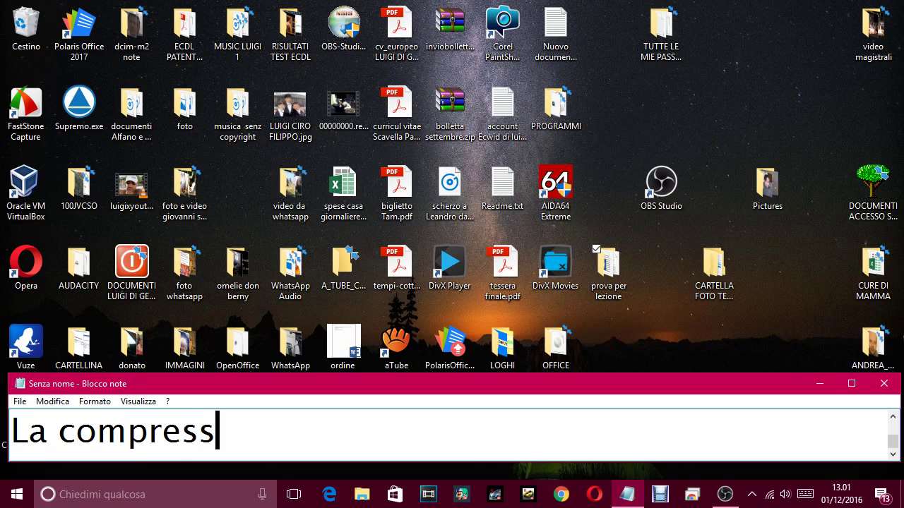
# Continue the started sentence in the note so that it reads "La compressione dei file è molto utile".
pyautogui.write('le ')
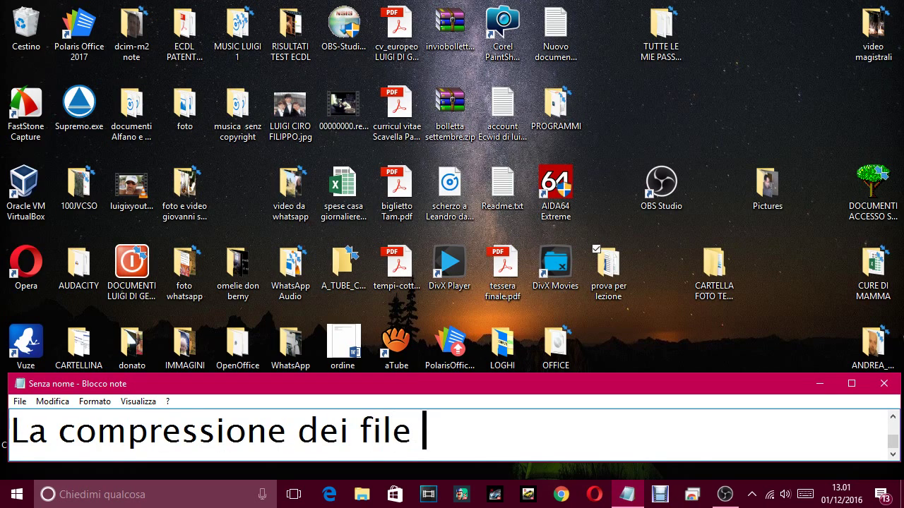
pyautogui.write('è molto utile')
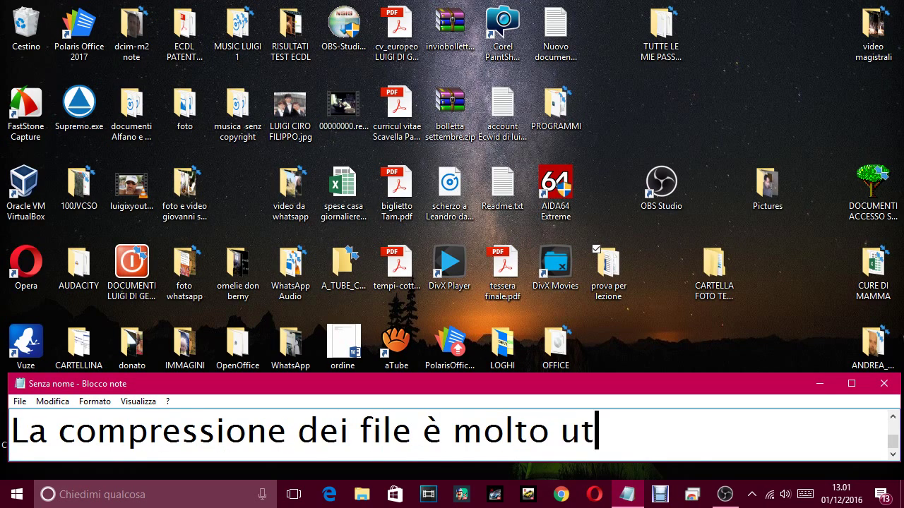
pyautogui.press('BackSpace')
pyautogui.write('ile ')
# Finish the sentence about file compression with "specie per risparmiare spazio su disco." and start a new line.
pyautogui.write('sped')
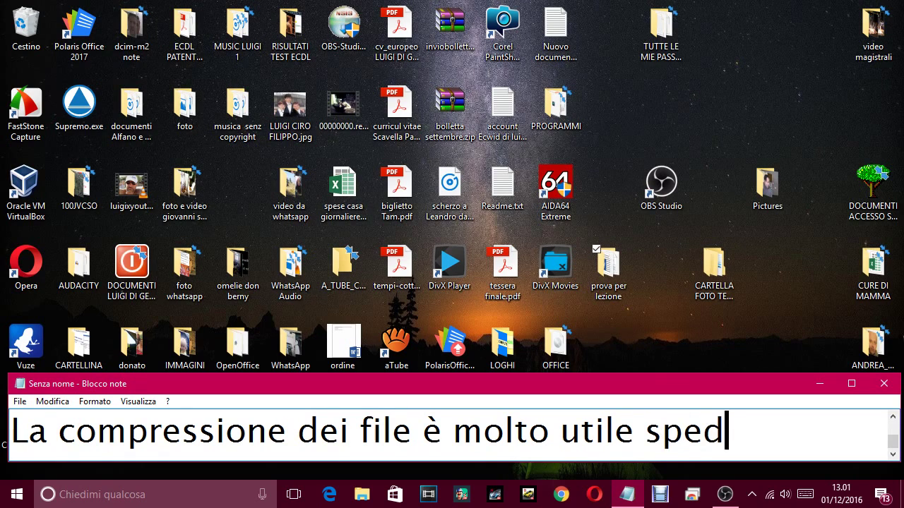
pyautogui.press('BackSpace')
pyautogui.write('cie pe')
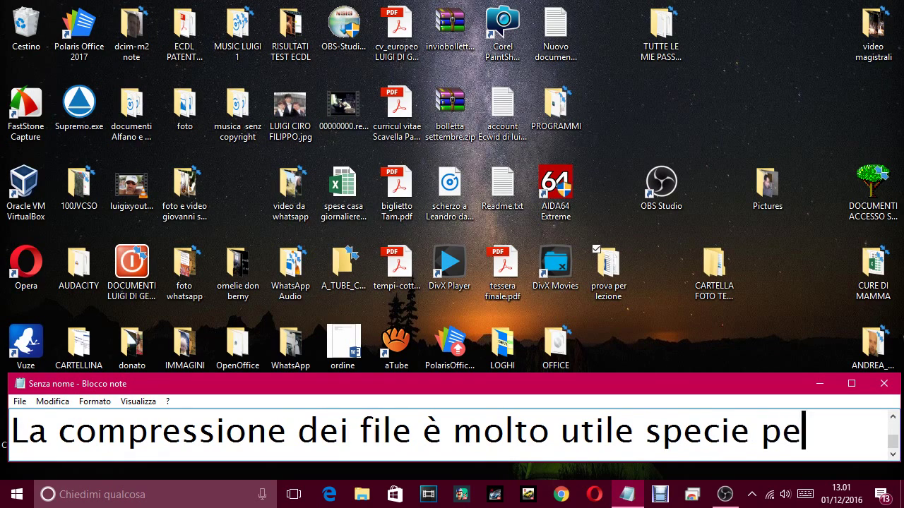
pyautogui.write('r risp')
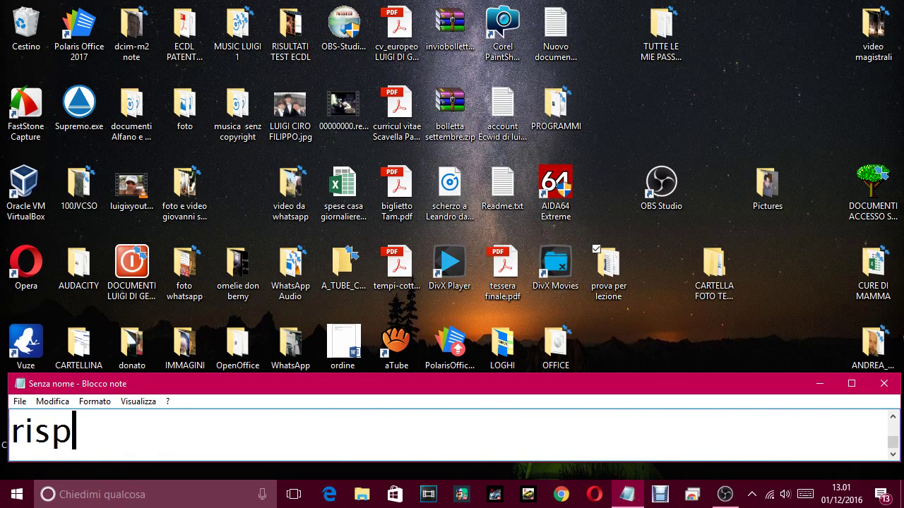
pyautogui.write('arima')
pyautogui.press('BackSpace')
pyautogui.press('BackSpace')
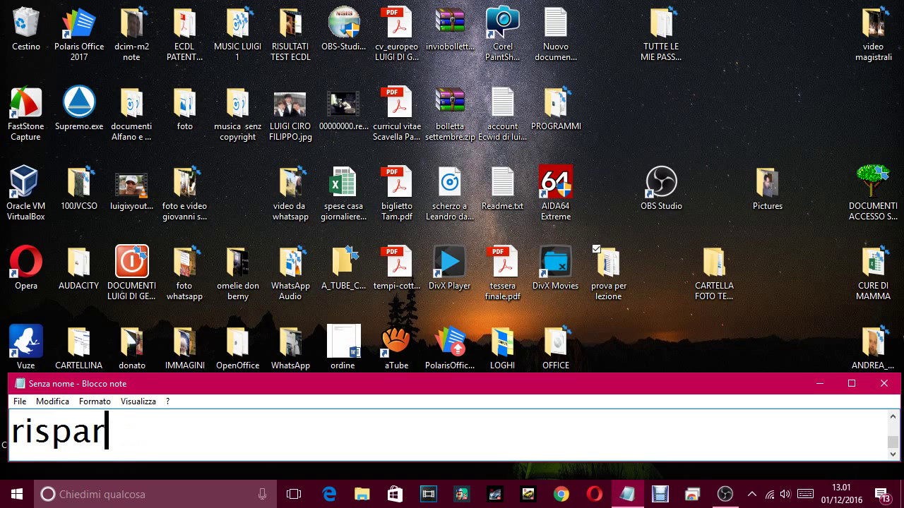
pyautogui.write('mia')
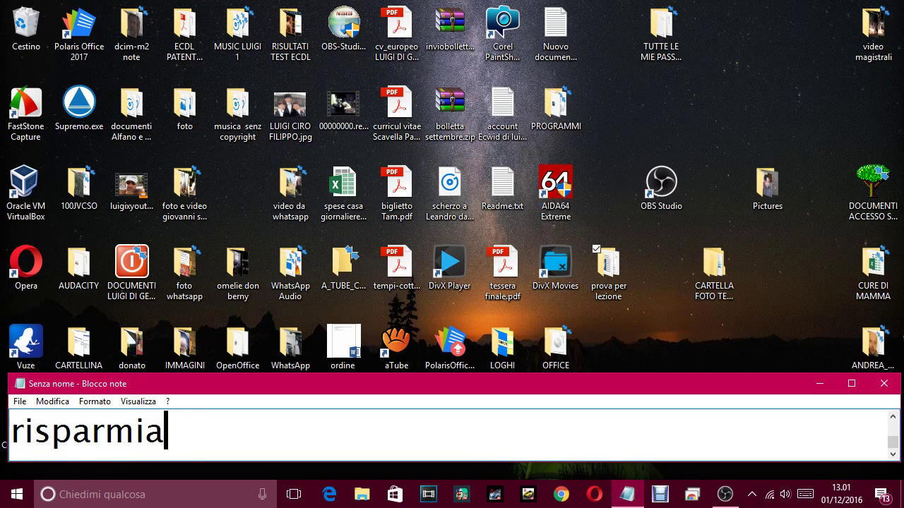
pyautogui.write('re spa')
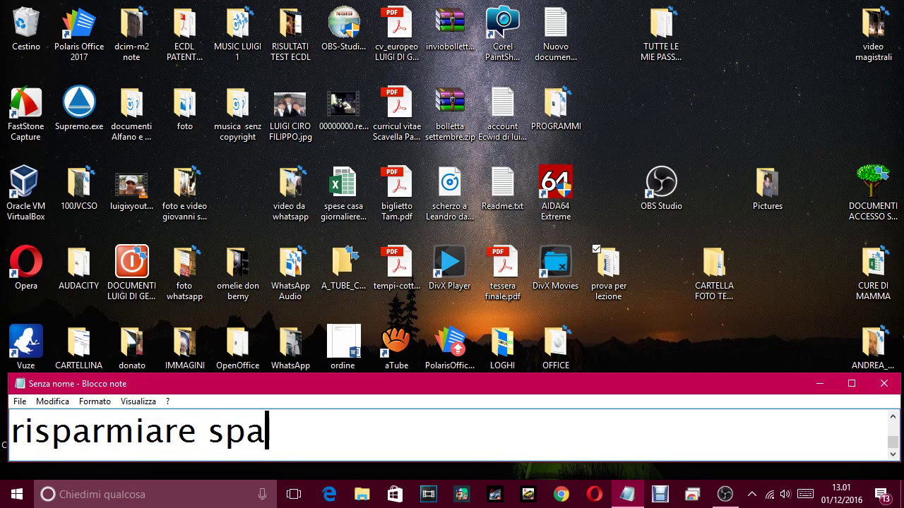
pyautogui.write('zio su')
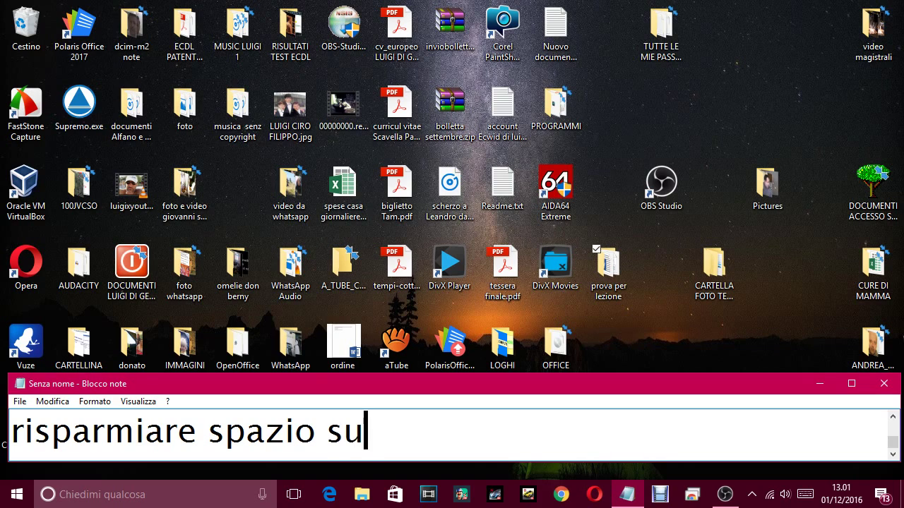
pyautogui.write(' disco')
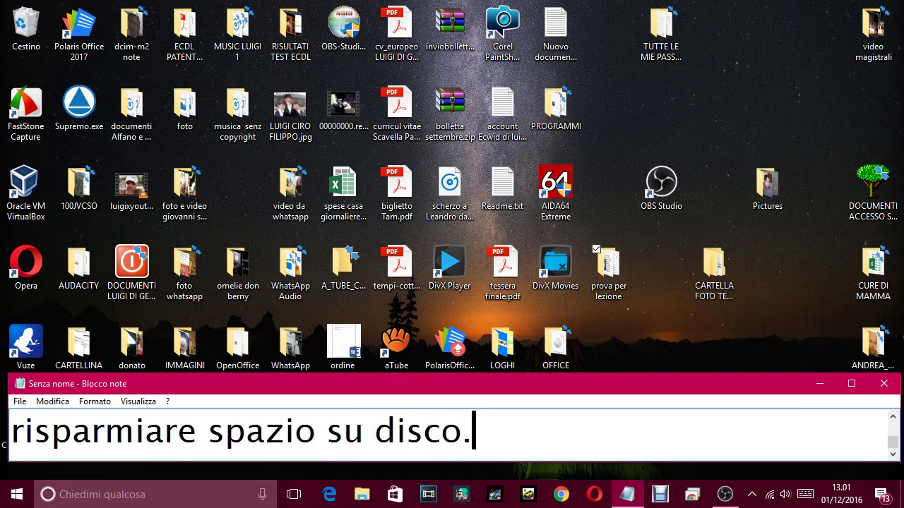
pyautogui.write('.')
pyautogui.press('Return')
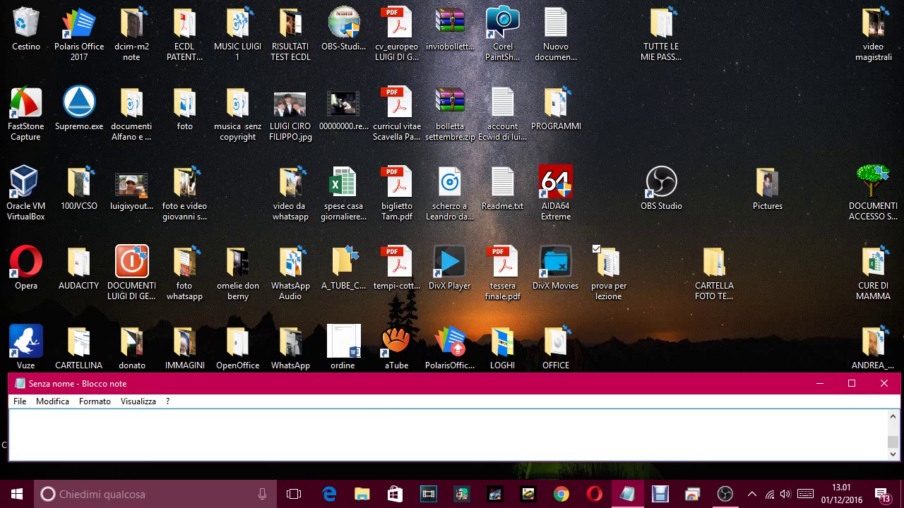
# Write the sentence "dunque, per comprimere file o cartelle, è una cosa piuttosto semplice." on the new line.
pyautogui.write('dunque')
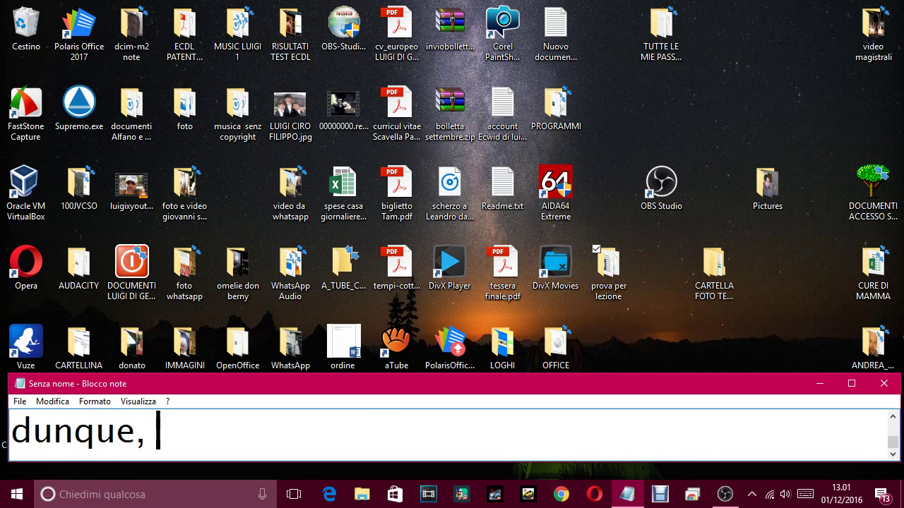
pyautogui.write(', per comp')
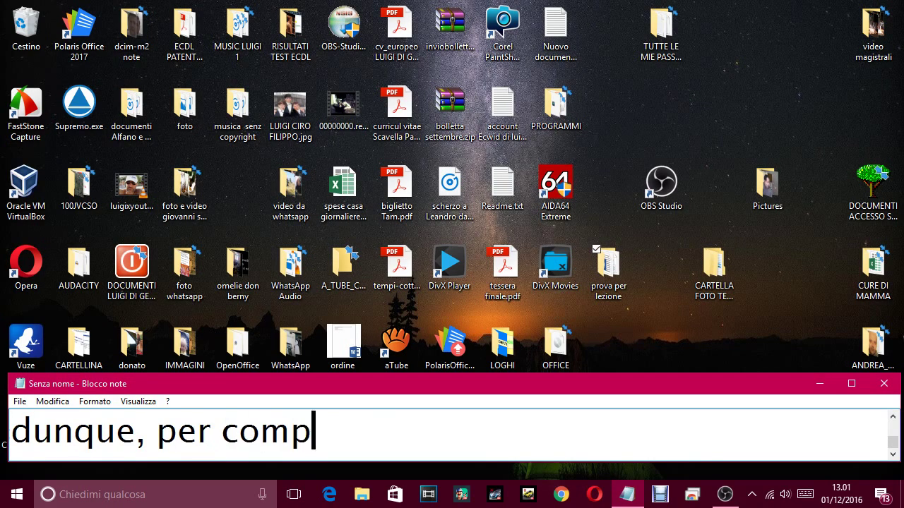
pyautogui.write('rimere ')
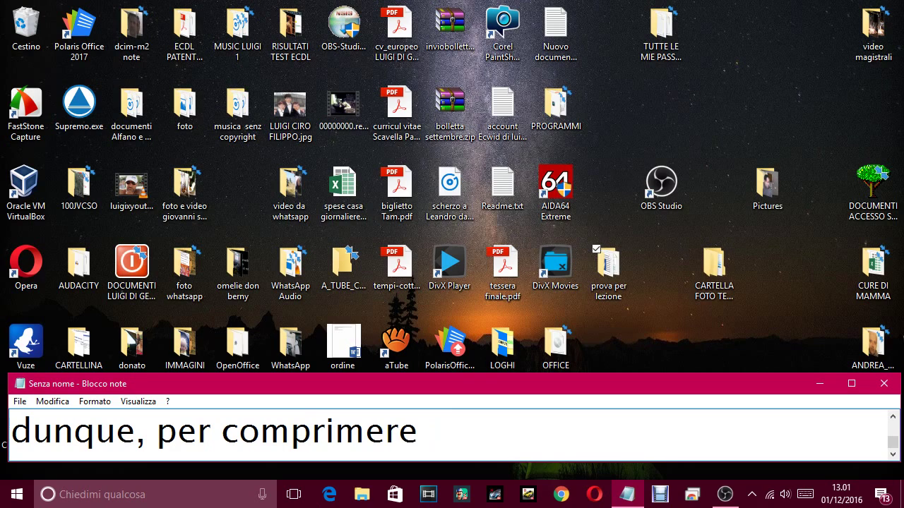
pyautogui.write('file o car')
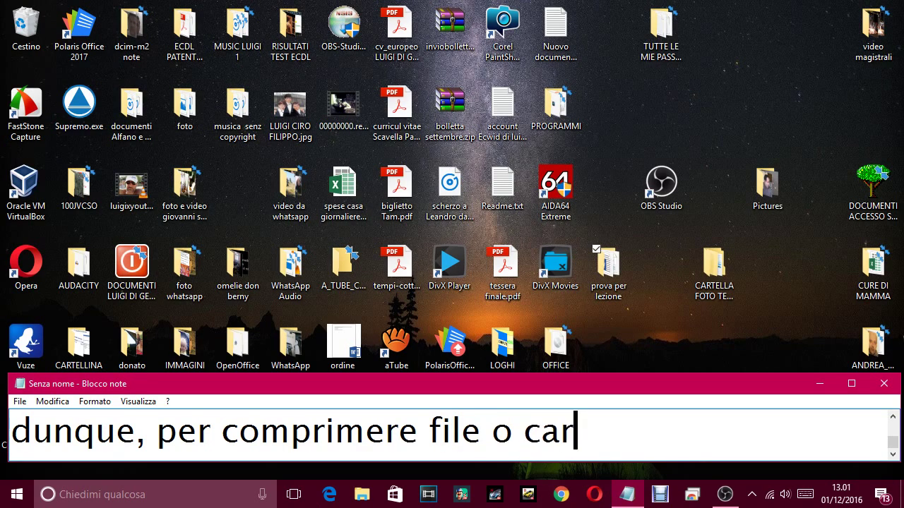
pyautogui.write('telle')
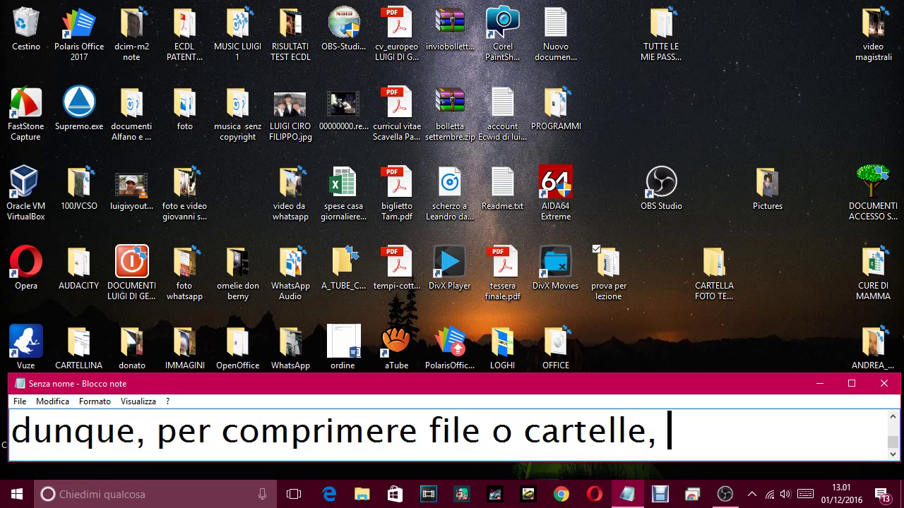
pyautogui.write(', è una cosa p')
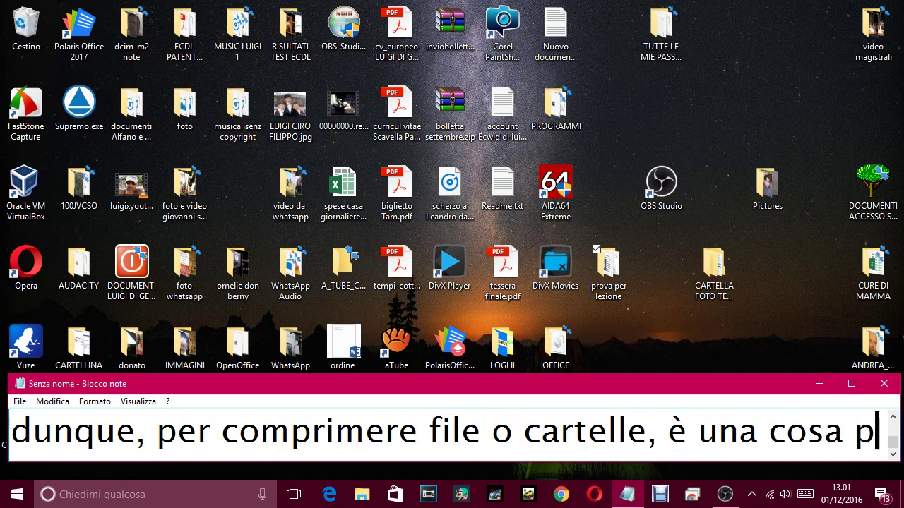
pyautogui.write('iuttosto s')
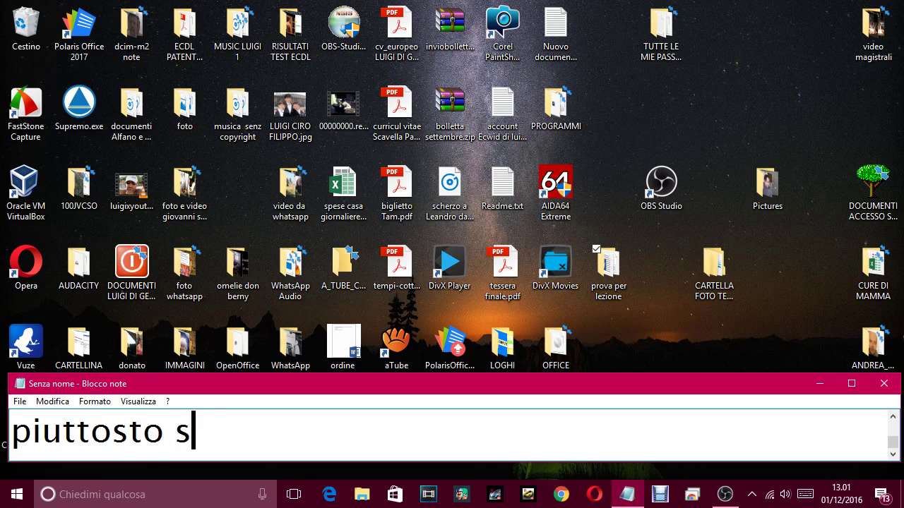
pyautogui.write('emplice.')
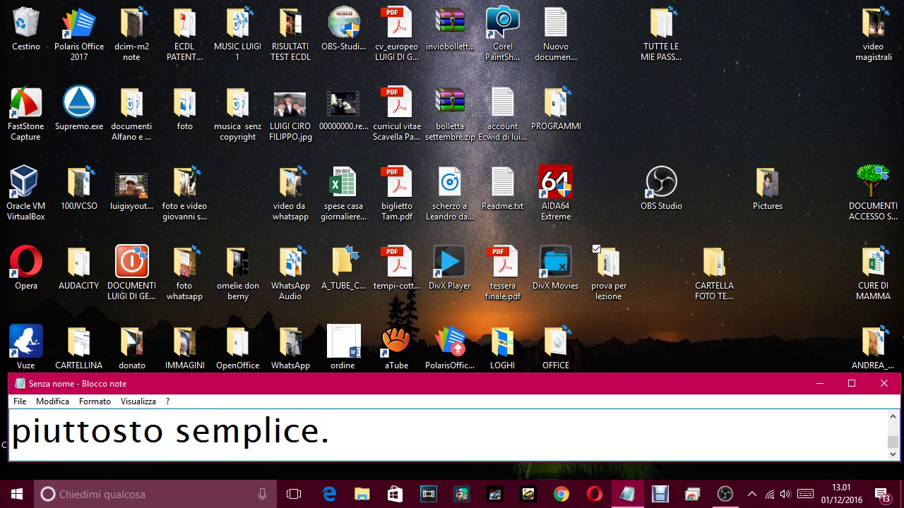
# Add the sentence 'qui ho creato una cartella " prova pper lezione", quella che ti ho mostrato.' and start a new line.
pyautogui.write(' qui ')
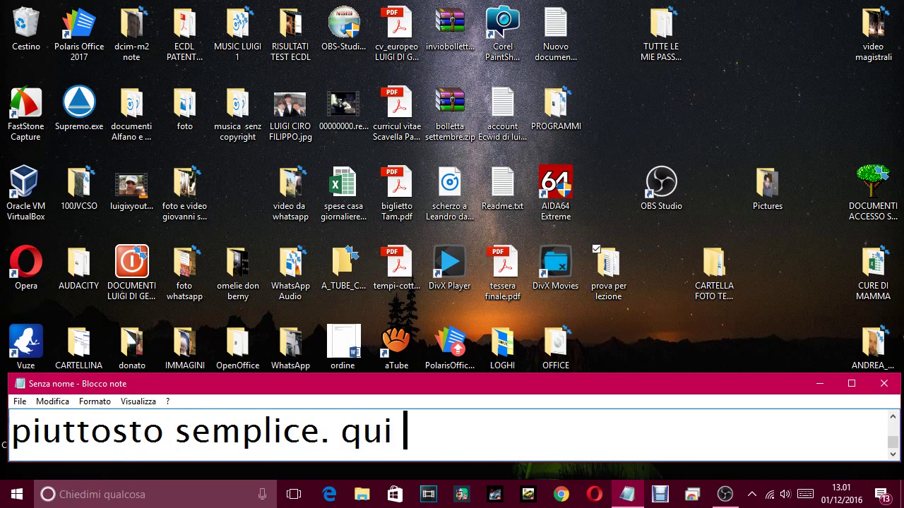
pyautogui.write('ho creato una')
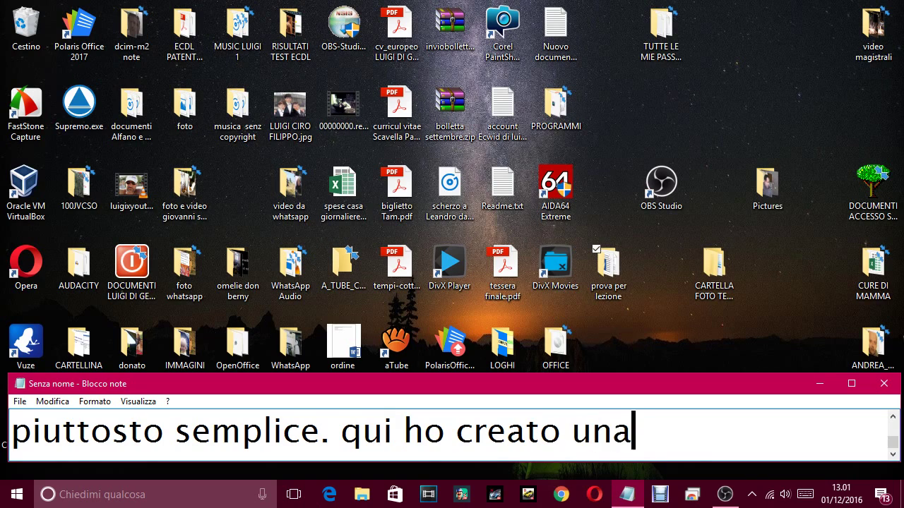
pyautogui.write(' ca')
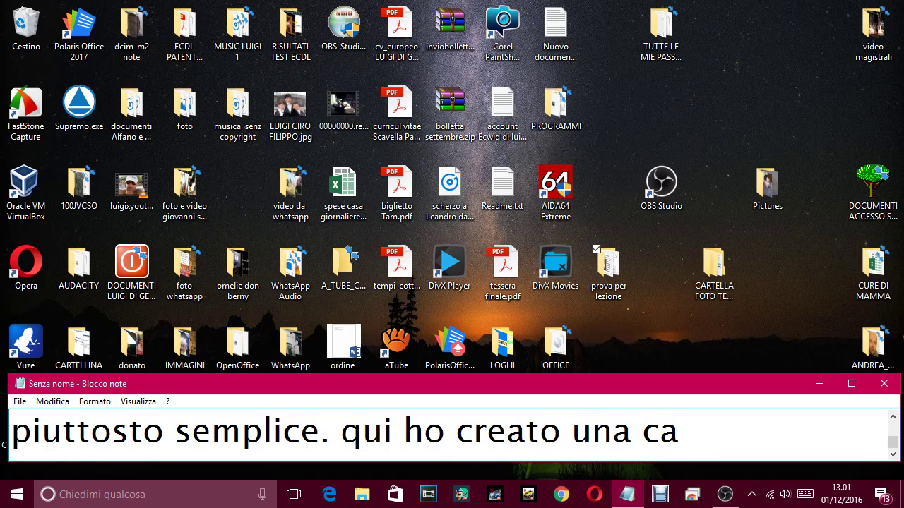
pyautogui.write('rtella')
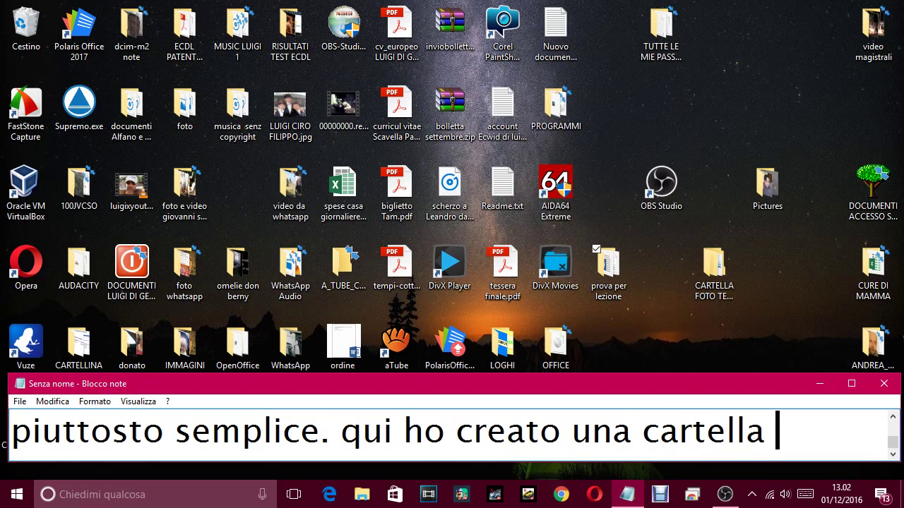
pyautogui.write(' " prov')
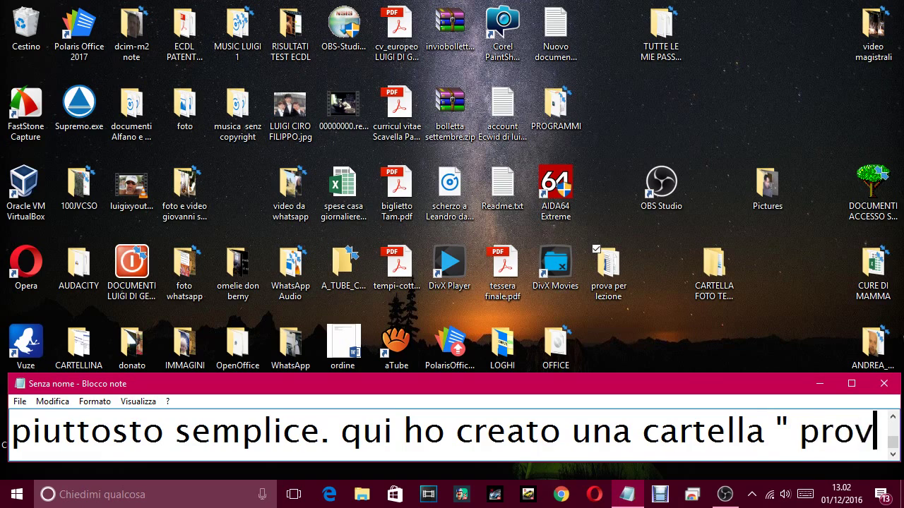
pyautogui.write('a pper lezi')
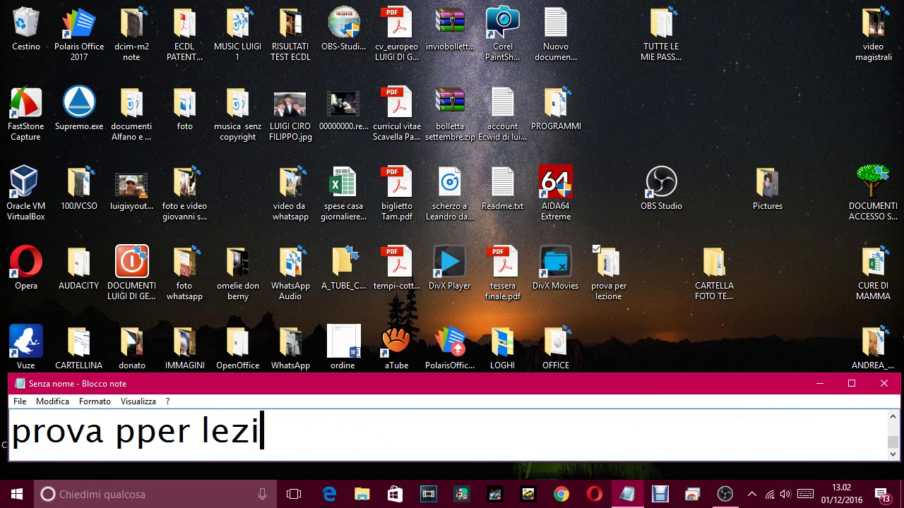
pyautogui.write('one"')
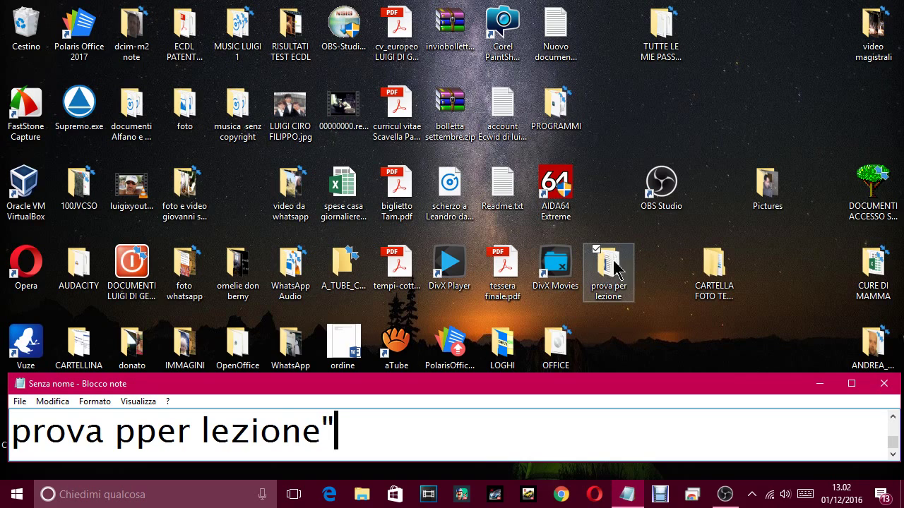
pyautogui.write(',')
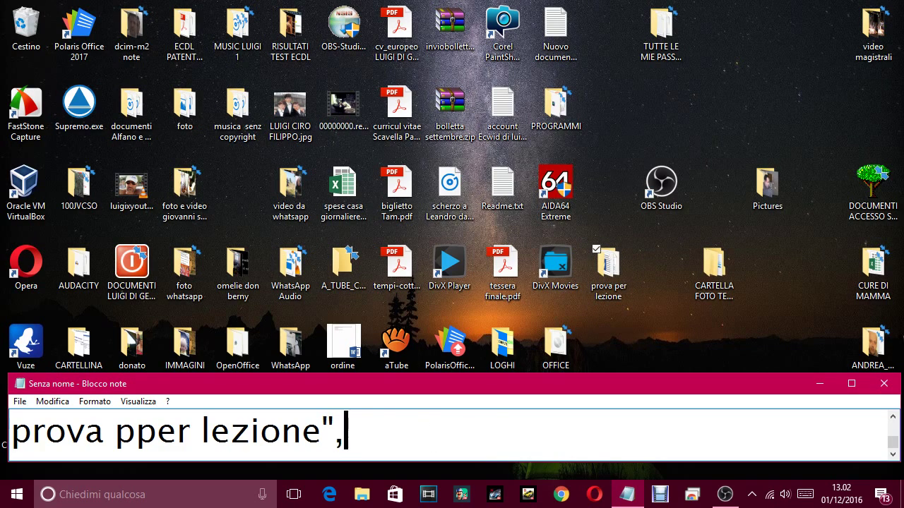
pyautogui.write(' quella che ti h')
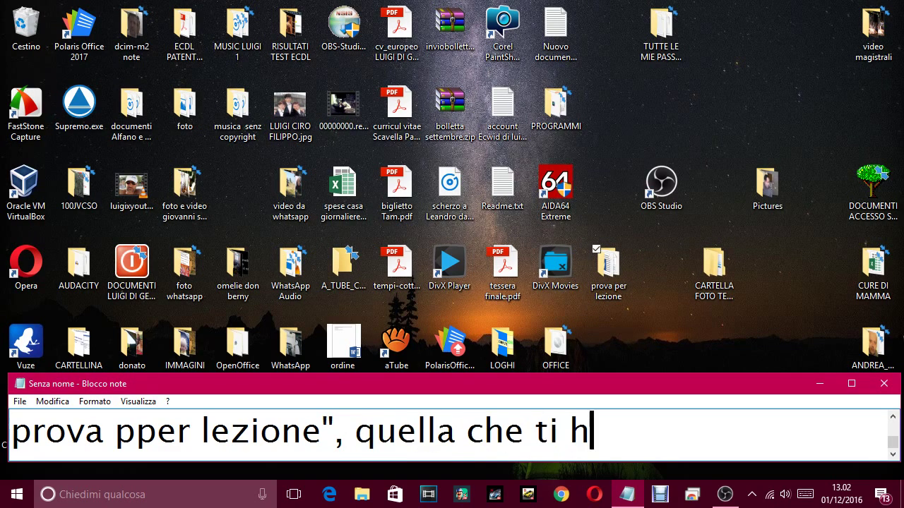
pyautogui.write('o mostrato')
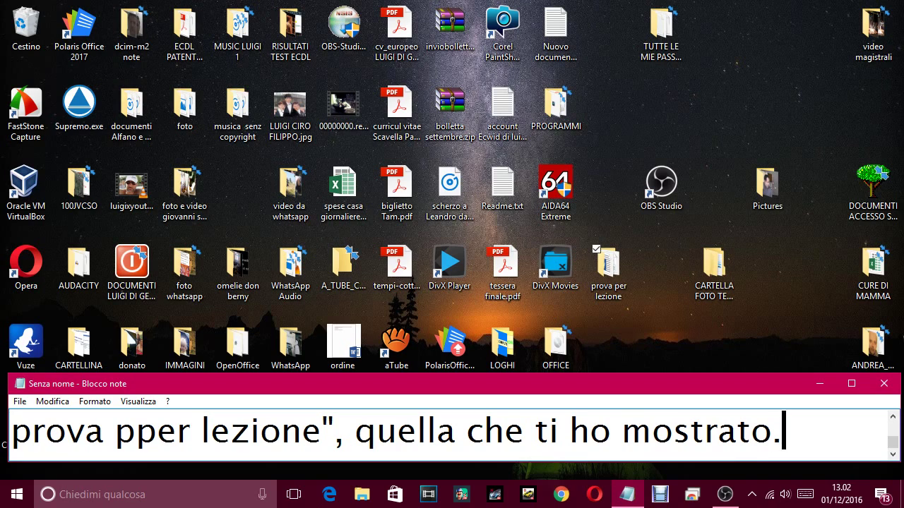
pyautogui.write('.')
pyautogui.press('Return')
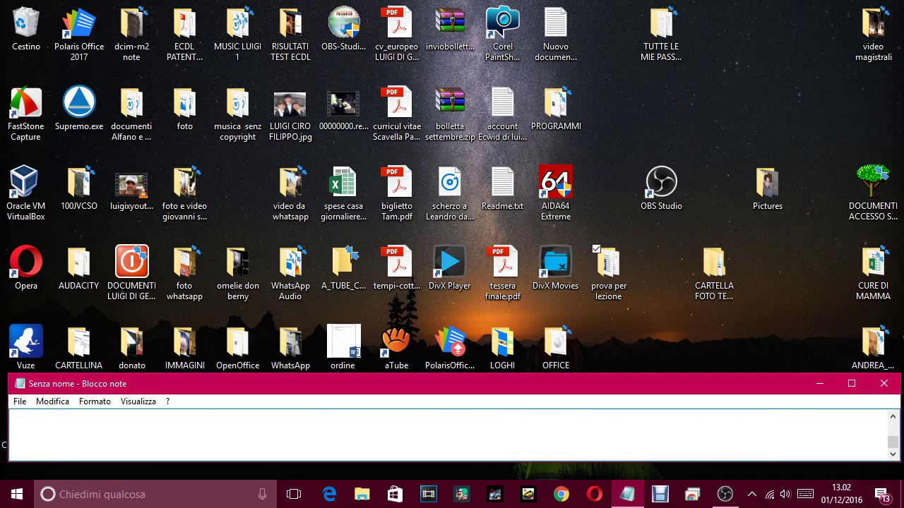
# Write "dunque , questa è una cartella non compressa," on the new line of the note.
pyautogui.write('dunque , quest è')
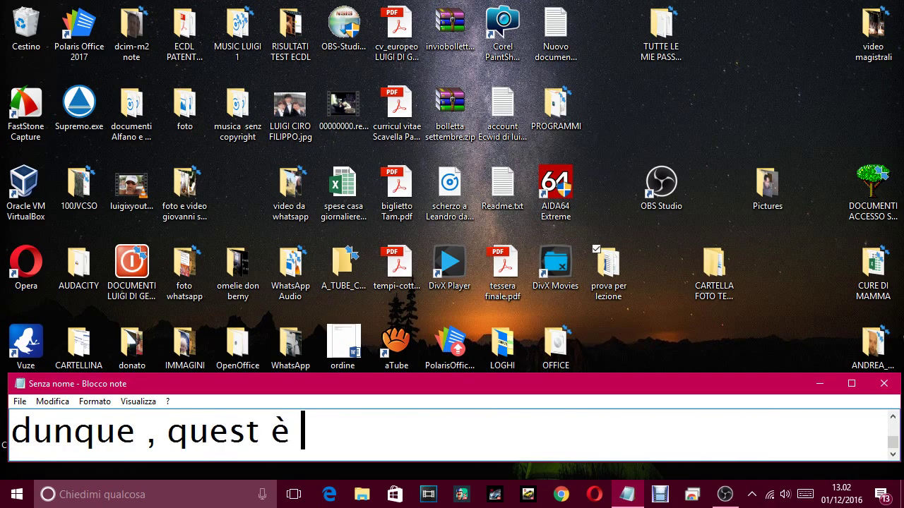
pyautogui.press('BackSpace')
pyautogui.press('BackSpace')
pyautogui.write('a p')
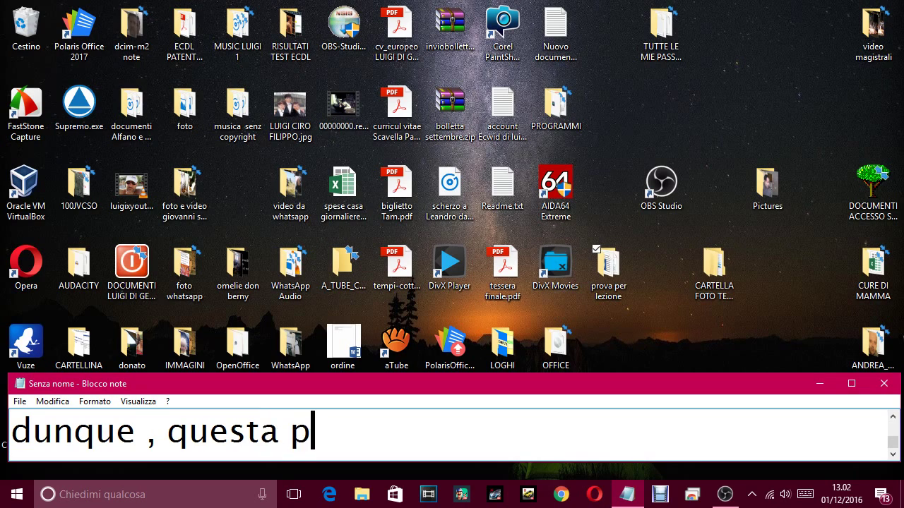
pyautogui.press('BackSpace')
pyautogui.write('è ')
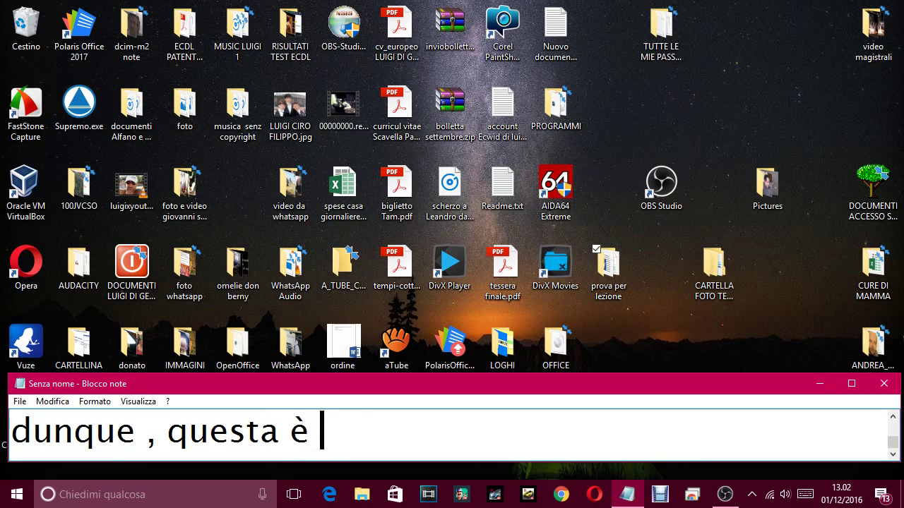
pyautogui.write('unca')
pyautogui.press('BackSpace')
pyautogui.press('BackSpace')
pyautogui.write('a ')
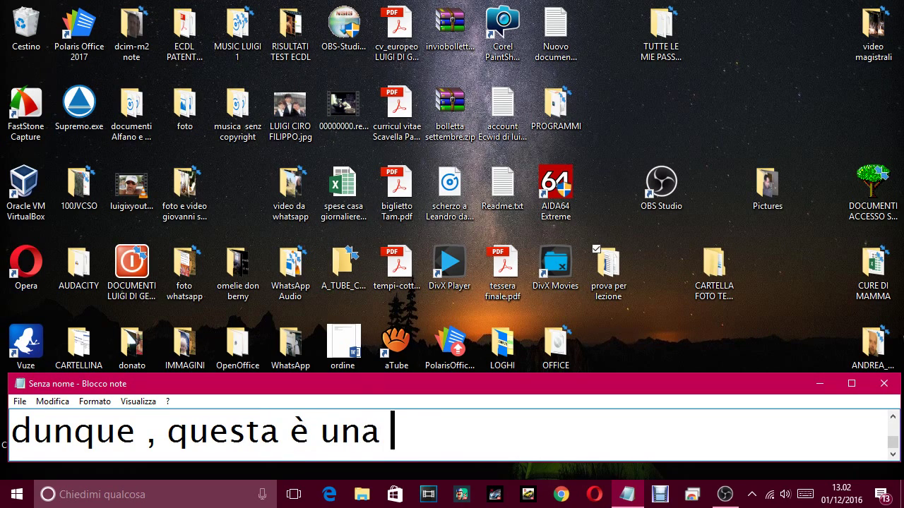
pyautogui.write('cartella c')
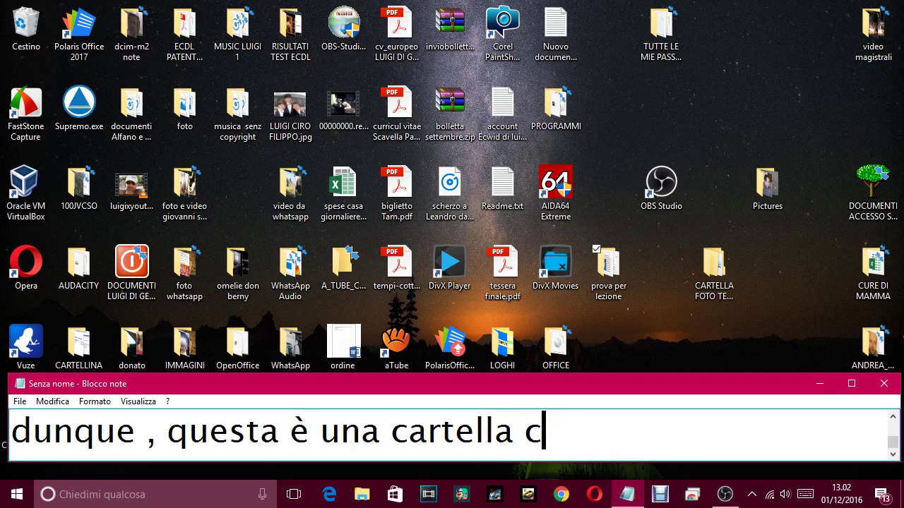
pyautogui.press('BackSpace')
pyautogui.write('non compre')
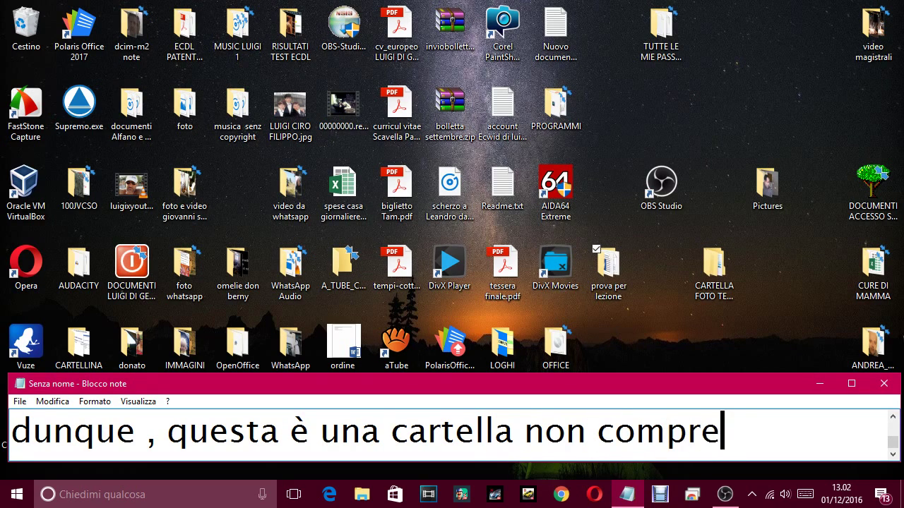
pyautogui.write('ssa, ')
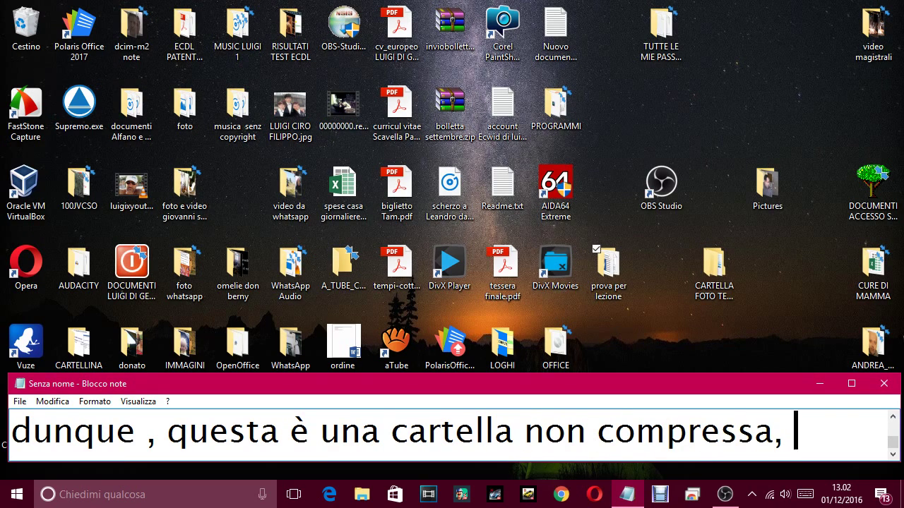
# Continue the sentence in the note with "e vediamo come ce ne accorgiamo.".
pyautogui.write('e vediamo ')
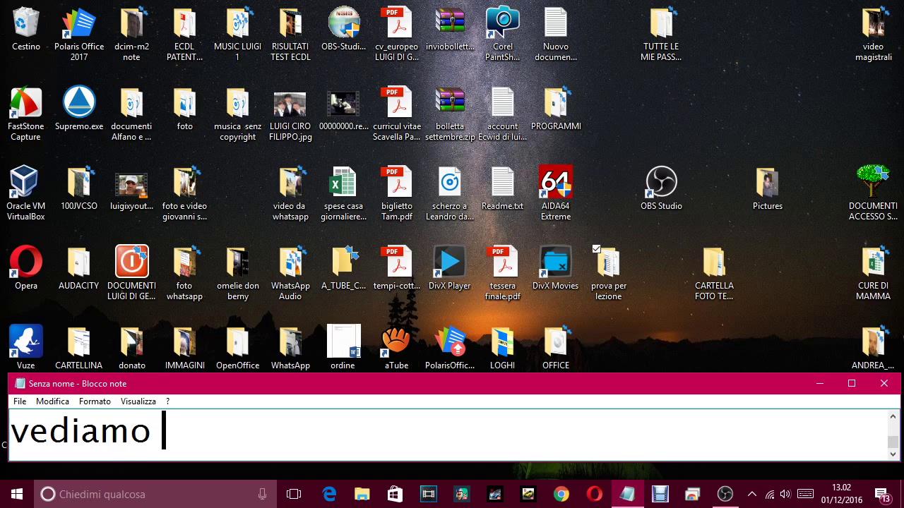
pyautogui.write('come')
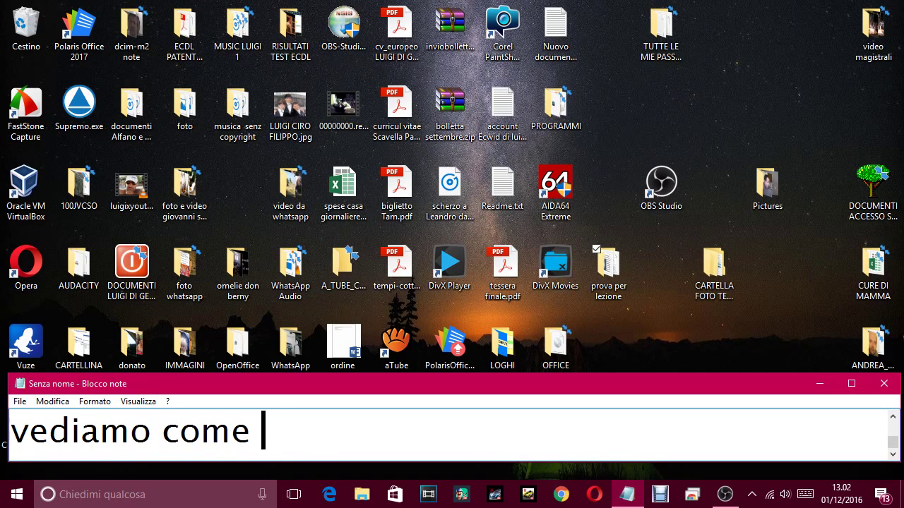
pyautogui.write(' ce ne accorg')
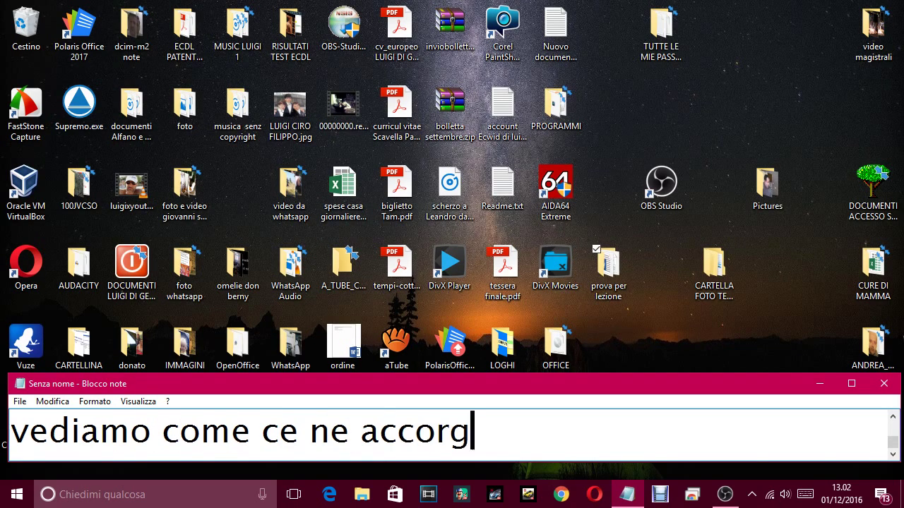
pyautogui.write('iamo. p')
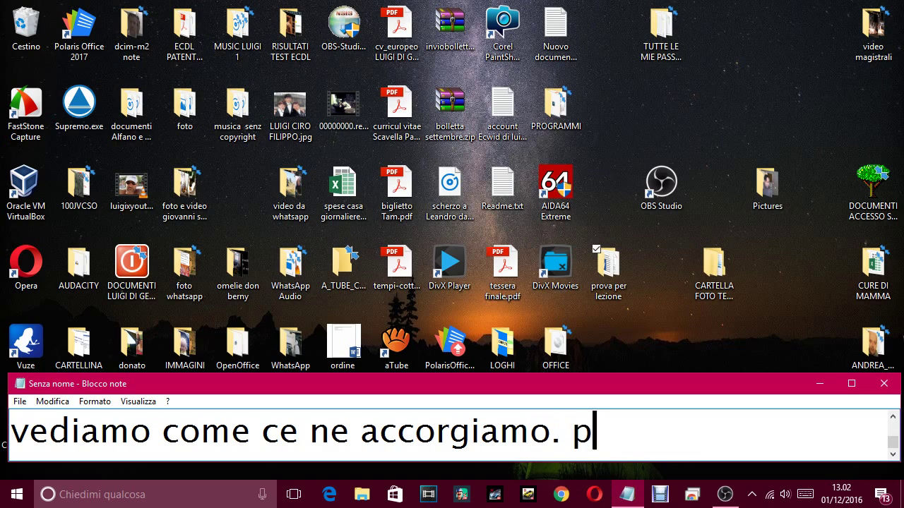
# Begin the following sentence with "per prima cosa la cartella sembra ed è normale, non ha".
pyautogui.write('er prima cosa ')
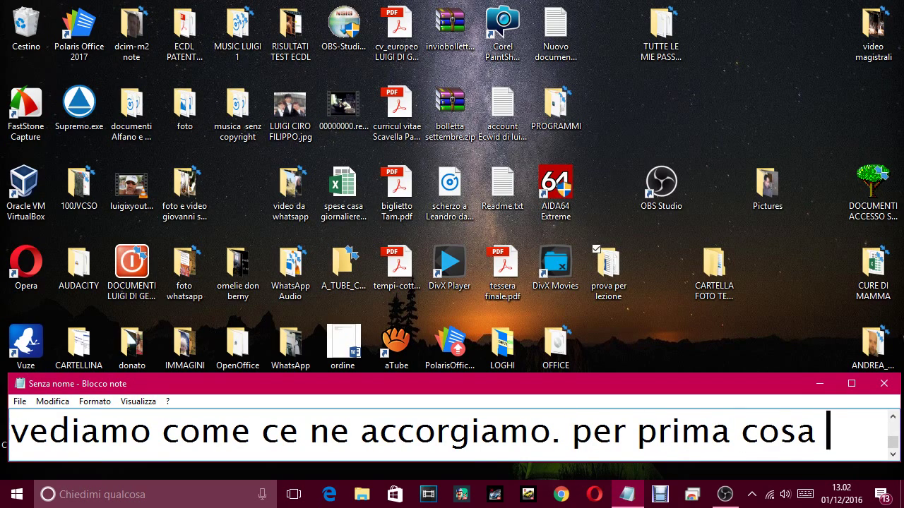
pyautogui.write('l')
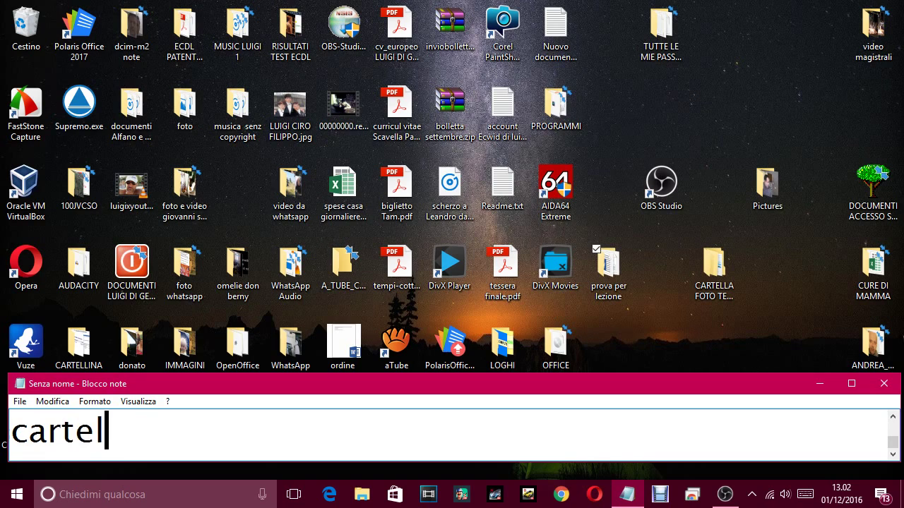
pyautogui.write('a cartella sempb')
pyautogui.press('BackSpace')
pyautogui.press('BackSpace')
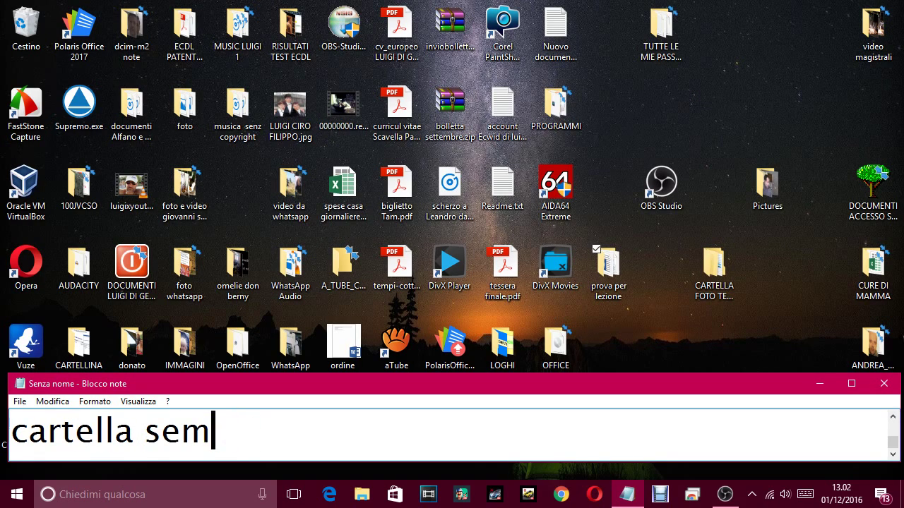
pyautogui.write('braa')
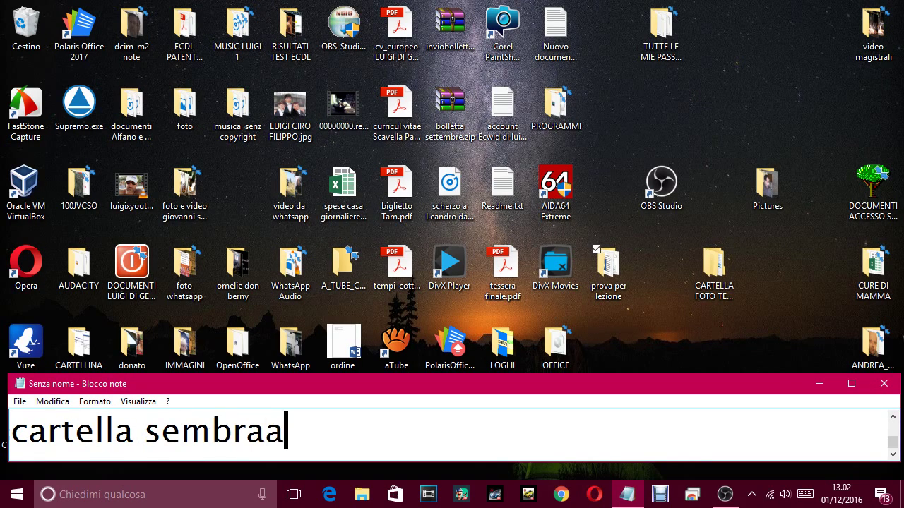
pyautogui.press('BackSpace')
pyautogui.write('e')
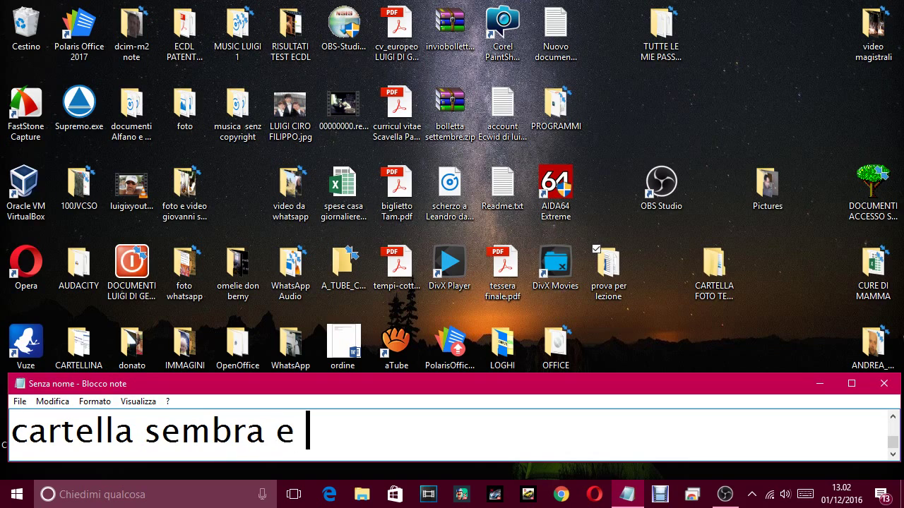
pyautogui.press('BackSpace')
pyautogui.write('d è norm')
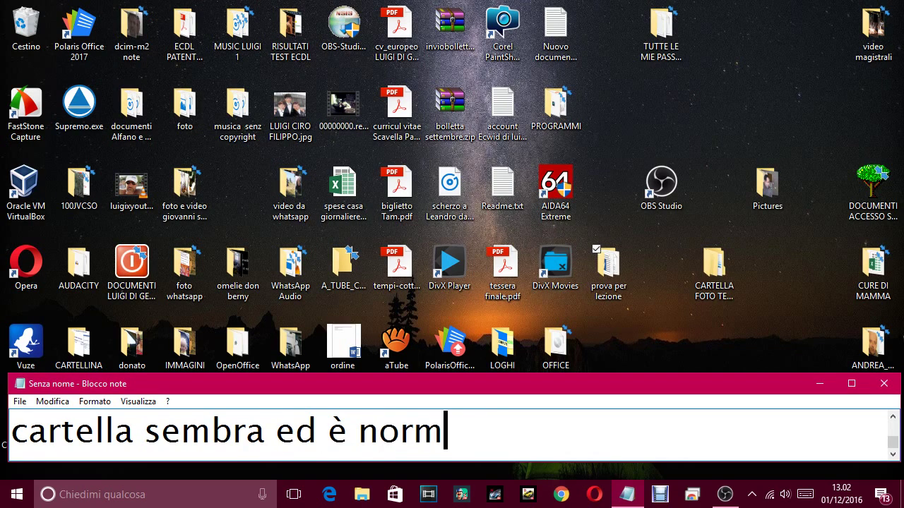
pyautogui.write('ale, non ha')
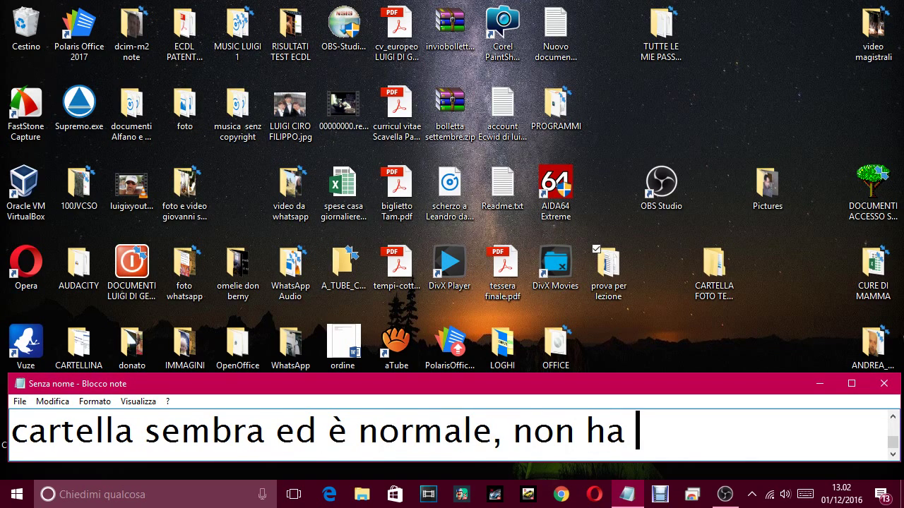
# Continue the sentence about the normal folder with "nessun segno particolare sull'immagine".
pyautogui.write(' nessun seg')
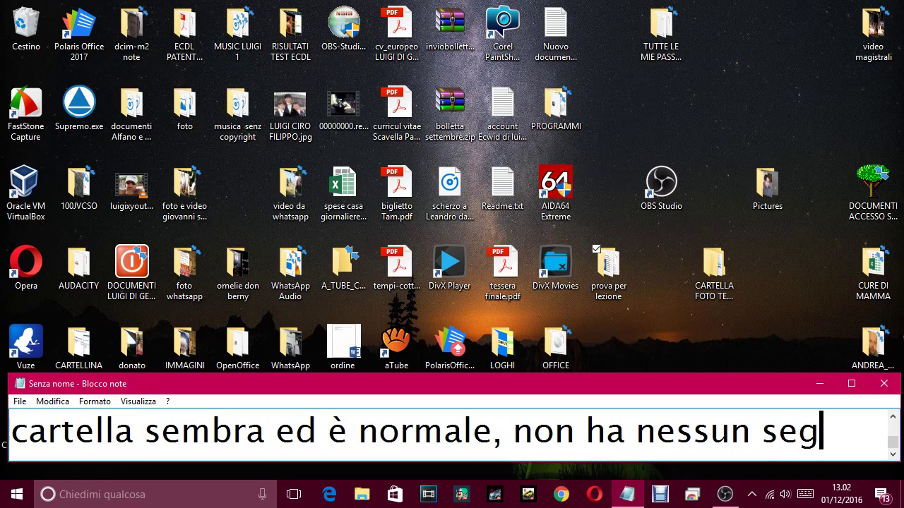
pyautogui.write('no')
pyautogui.press('Return')
pyautogui.write('particol')
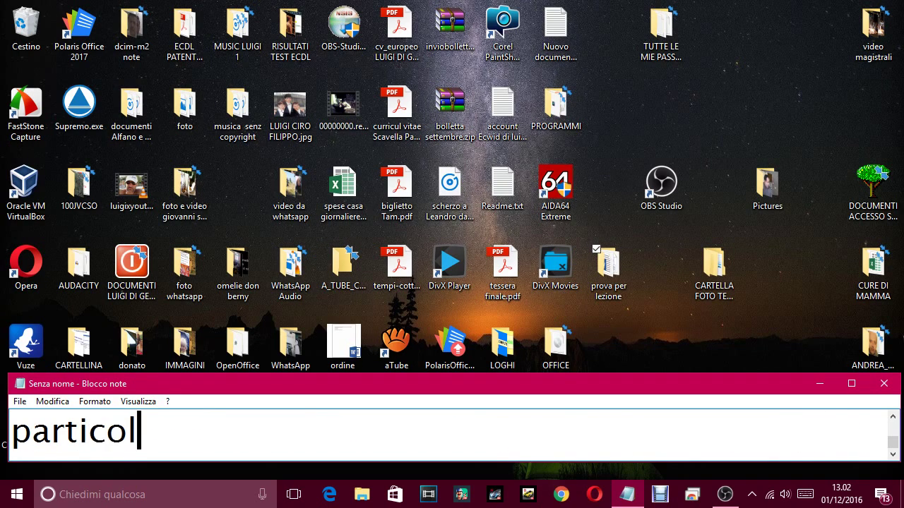
pyautogui.write("are sull'")
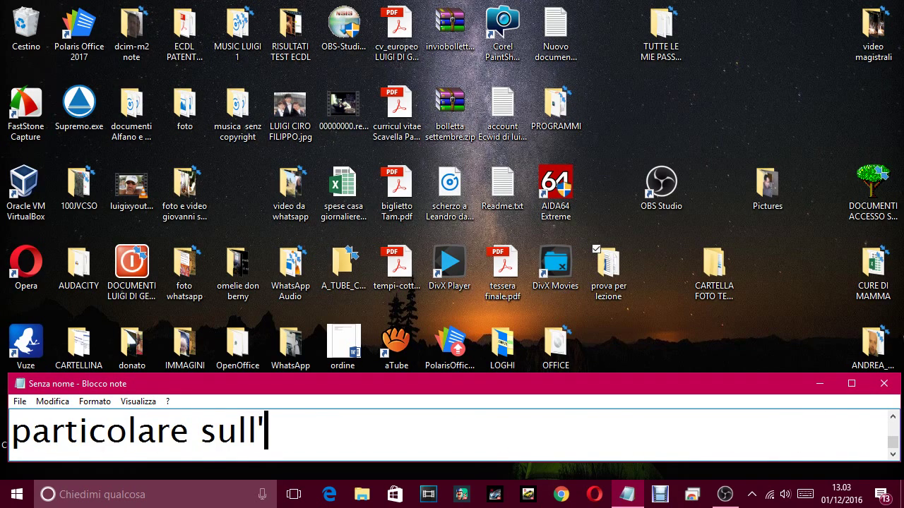
pyautogui.write('immagine')
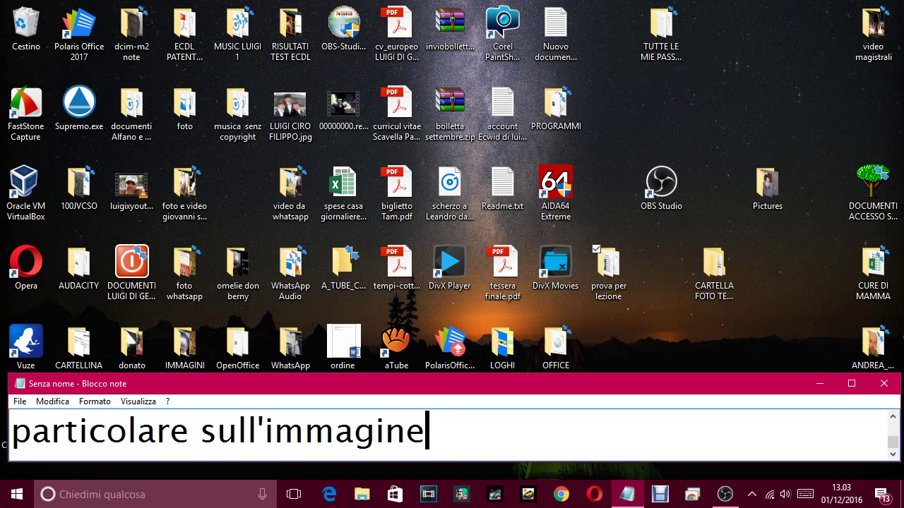
# Finish the sentence about the folder's image with ", e questo gia fa capire che non è compressa.".
pyautogui.write(', e que')
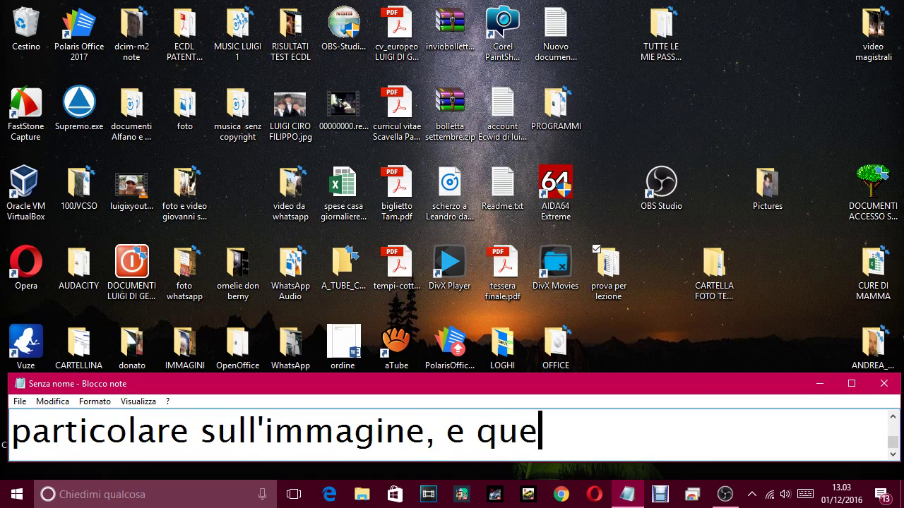
pyautogui.write('sto gia fa cpa')
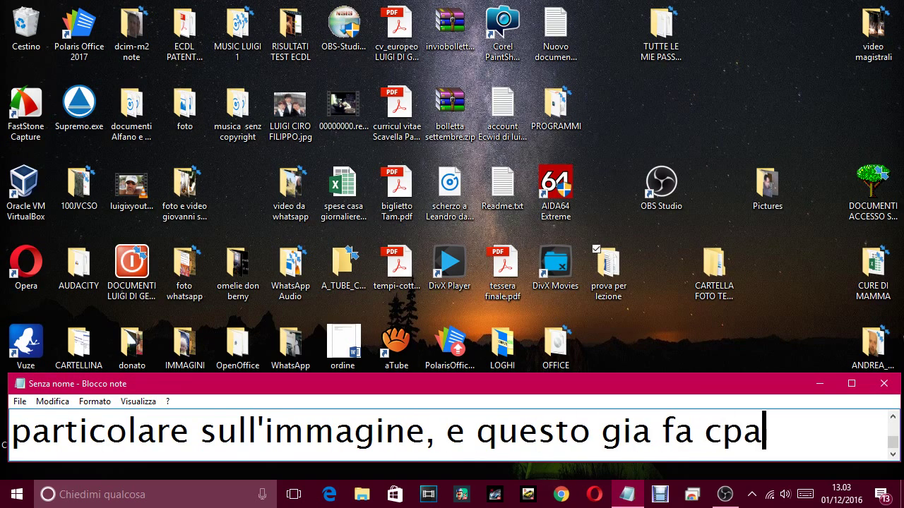
pyautogui.press('BackSpace')
pyautogui.press('BackSpace')
pyautogui.write('apri')
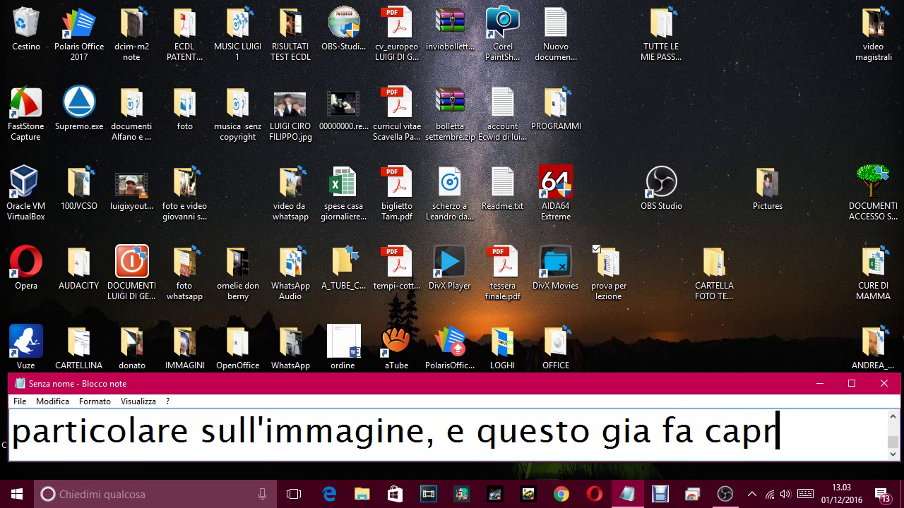
pyautogui.press('BackSpace')
pyautogui.write('ire che no è')
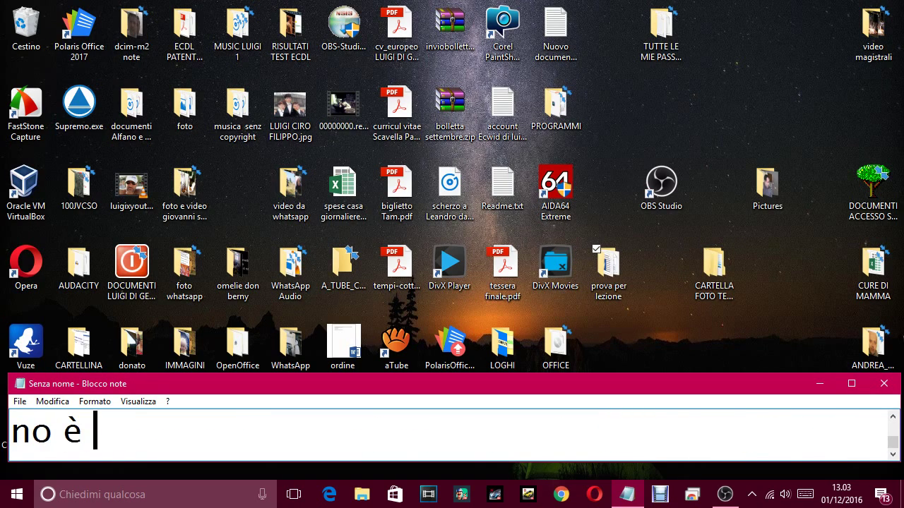
pyautogui.press('BackSpace')
pyautogui.press('BackSpace')
pyautogui.press('BackSpace')
pyautogui.write('n è co')
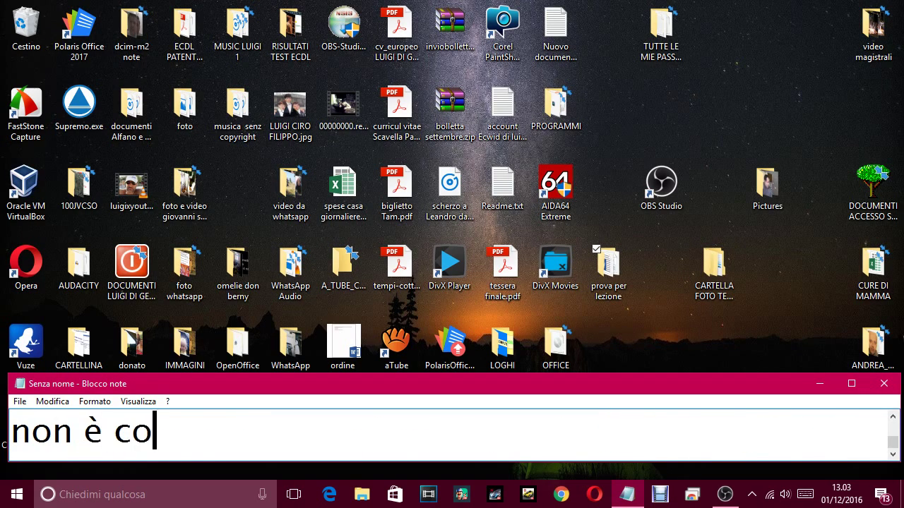
pyautogui.write('mpressa.')
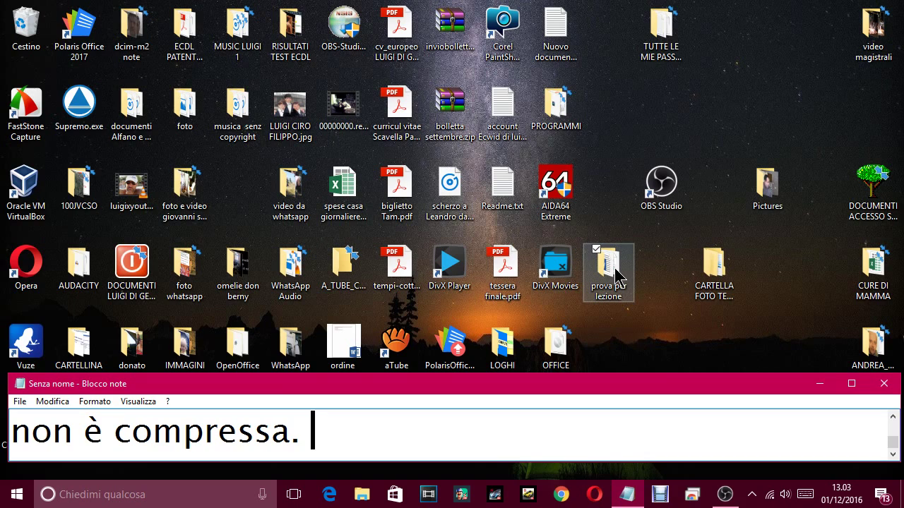
# Add "vediamo quanto pesa questa cartella in termini di kilobyte," to the note.
pyautogui.write('vediam')
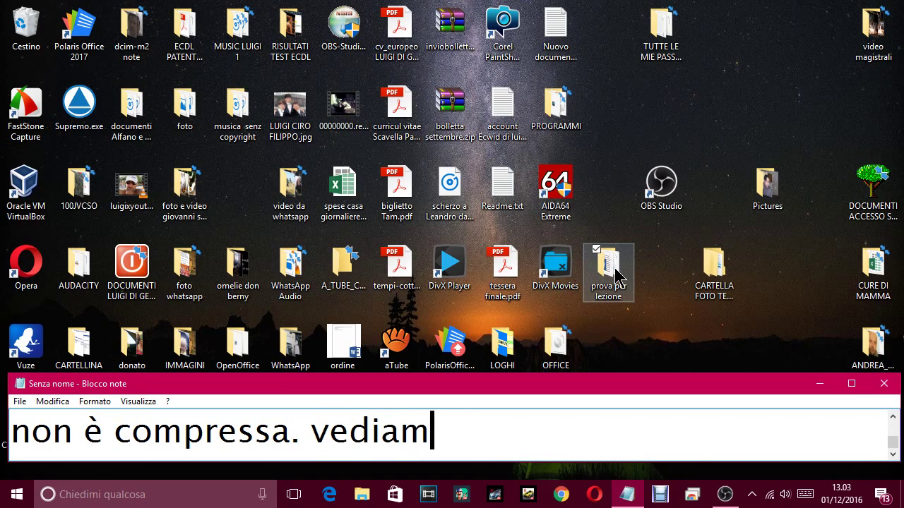
pyautogui.write('o quanto pesa')
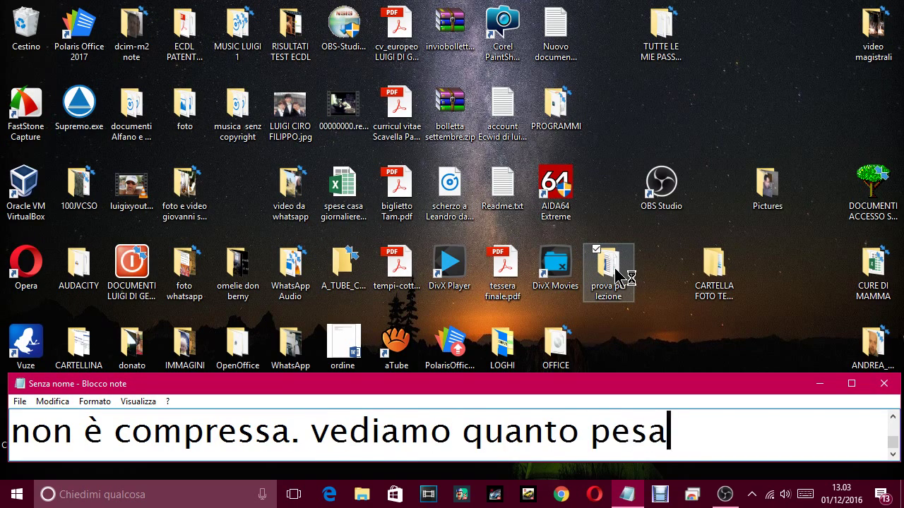
pyautogui.write(' quest')
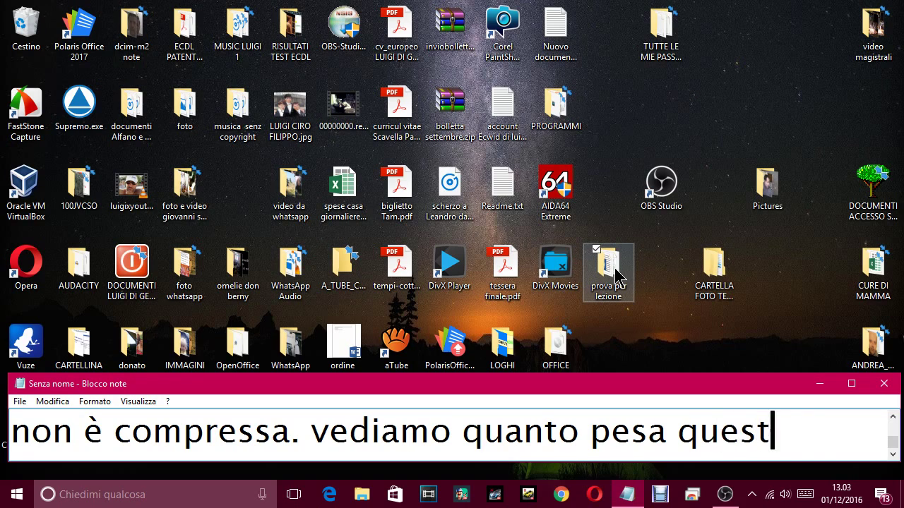
pyautogui.write('a cartella in te')
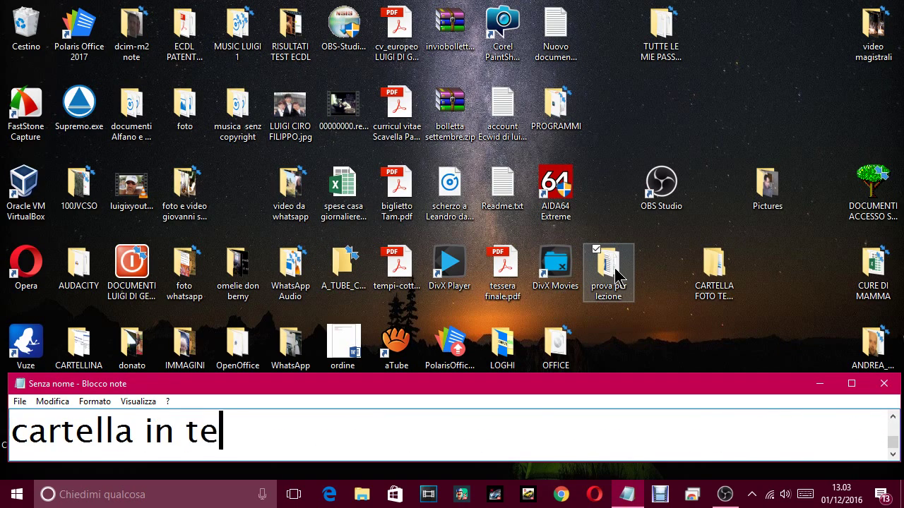
pyautogui.write('rmini di ')
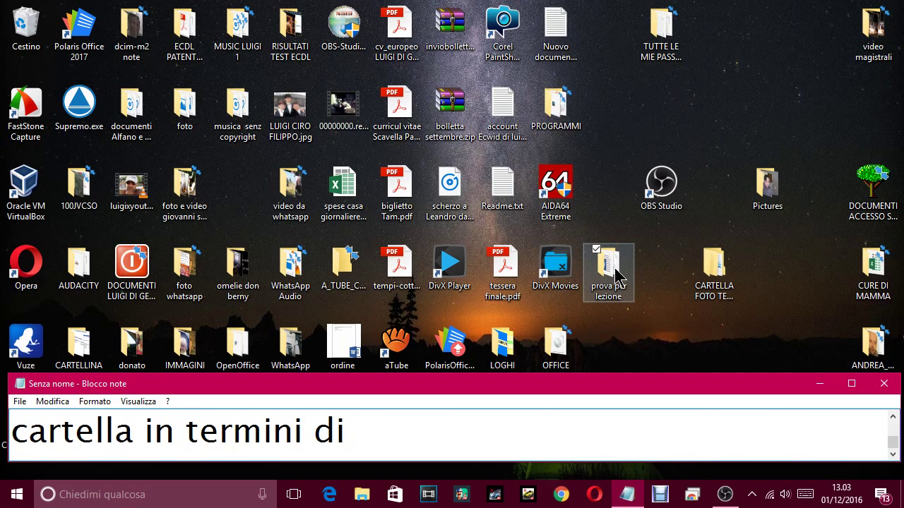
pyautogui.write('kiloby')
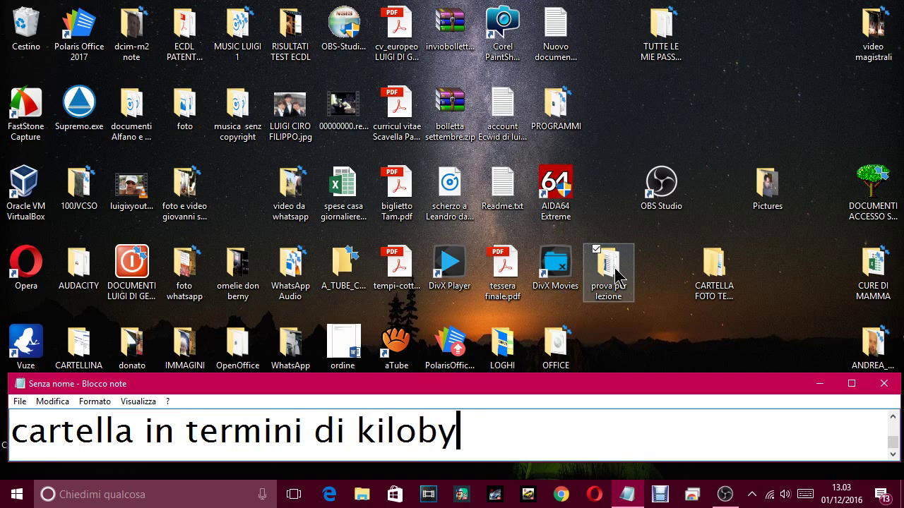
pyautogui.write('te')
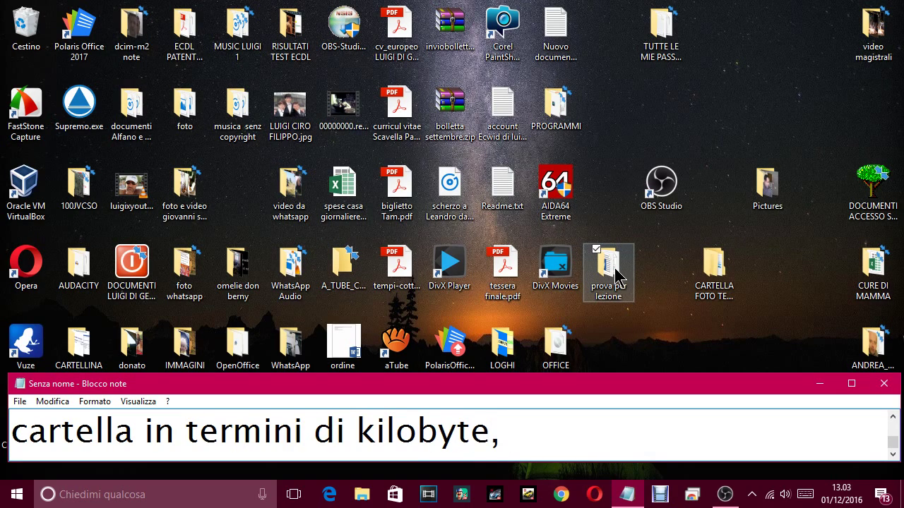
# Continue the sentence in the note with "in quanto io ho messo comunque dentro qualche file per prova.".
pyautogui.write(', in quanto i')
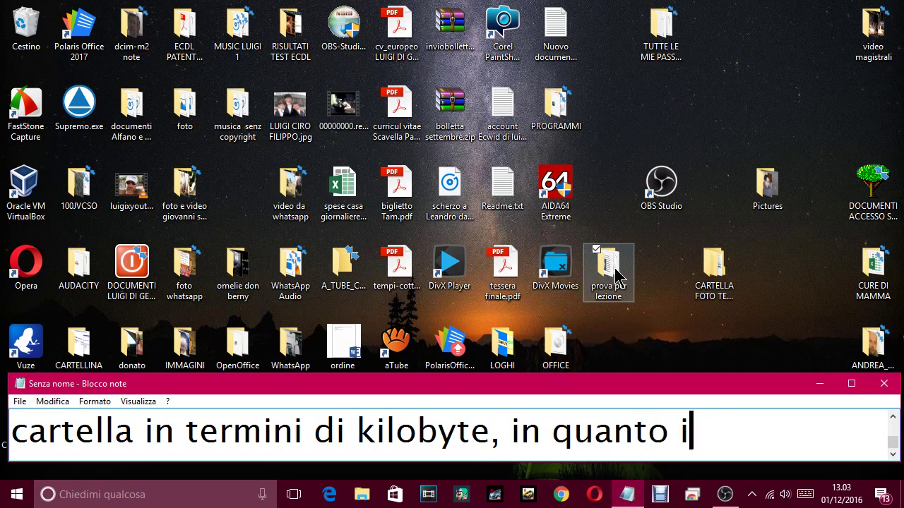
pyautogui.write('o ho messo')
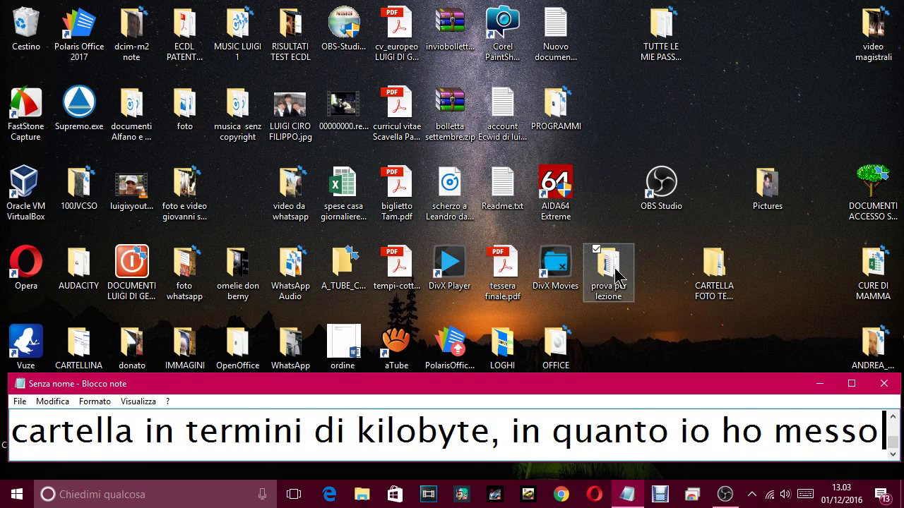
pyautogui.write(' comunque d')
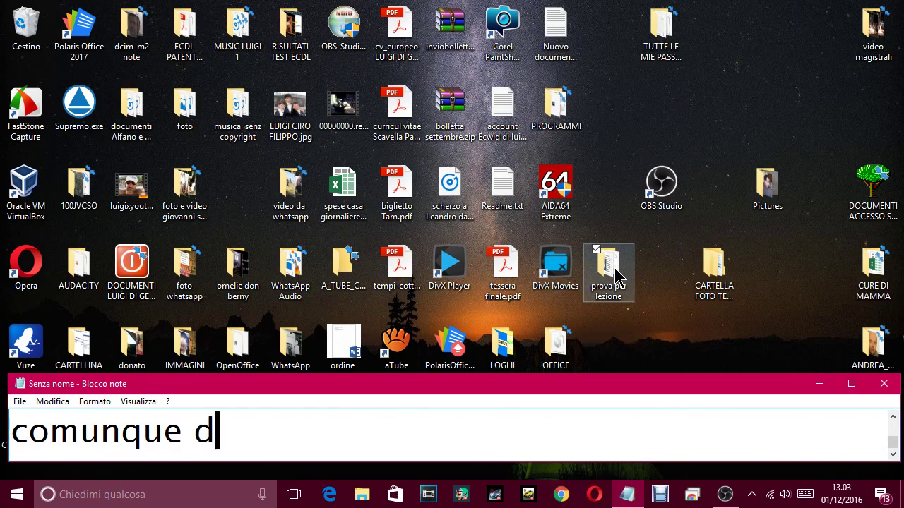
pyautogui.write('entro qualche')
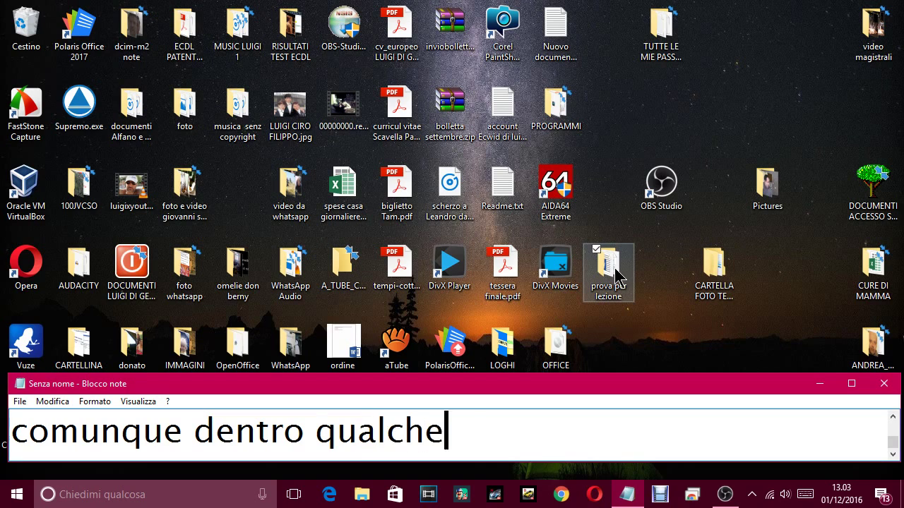
pyautogui.write(' file per prova.')
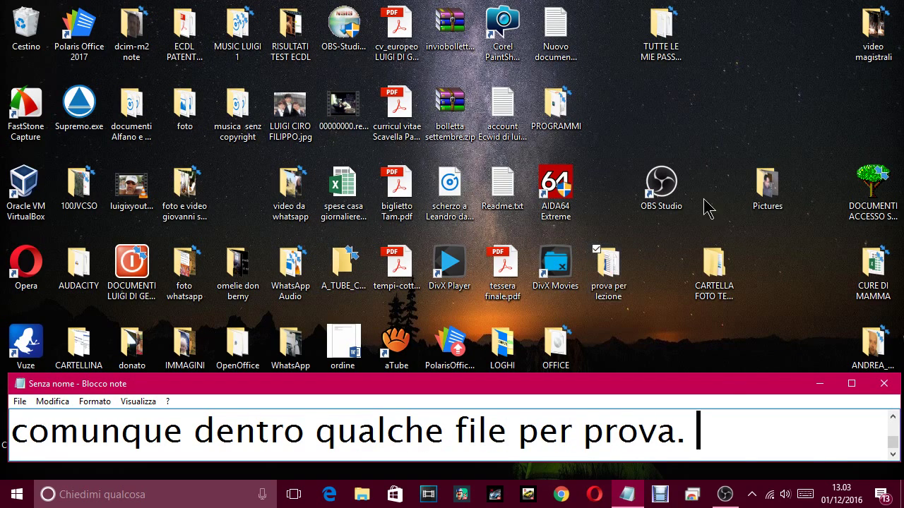
# Open and close the photo folder beside "prova per lezione", and add "oopss, avevo sbagliato." to the note.
pyautogui.doubleClick(710, 275)
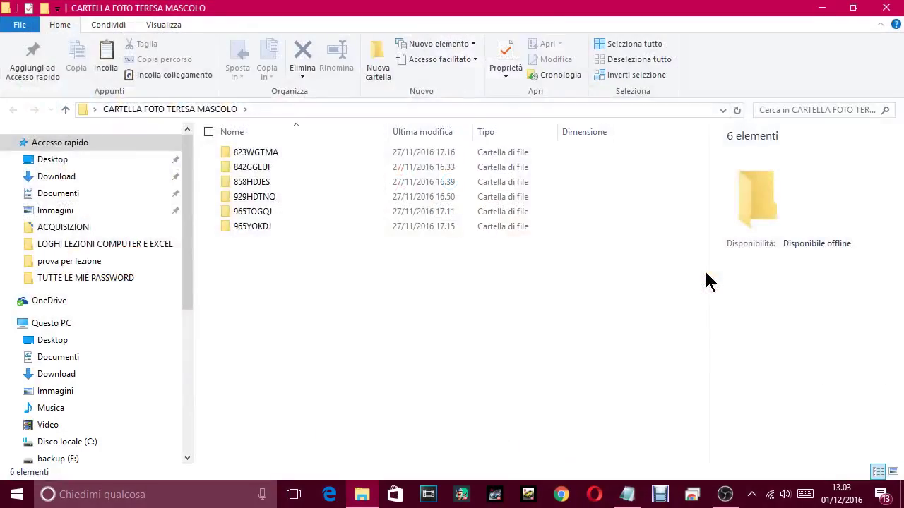
pyautogui.click(898, 7)
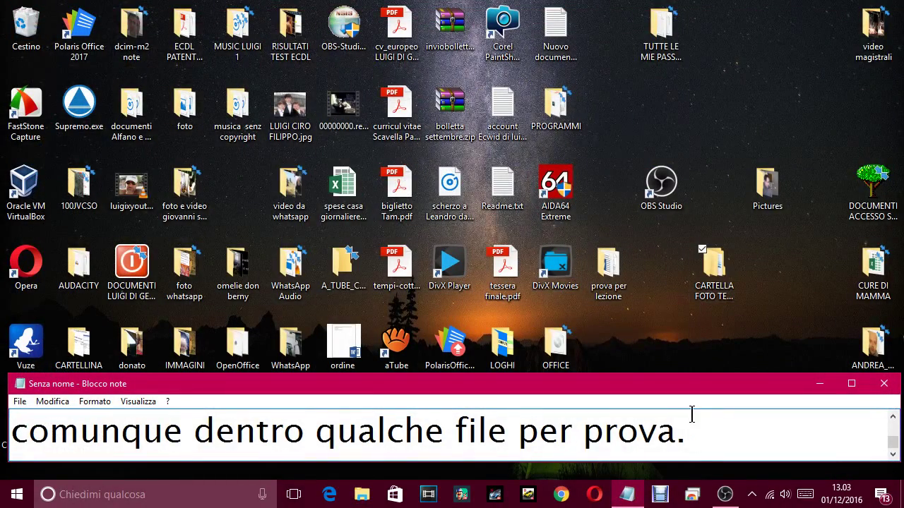
pyautogui.write('oopss')
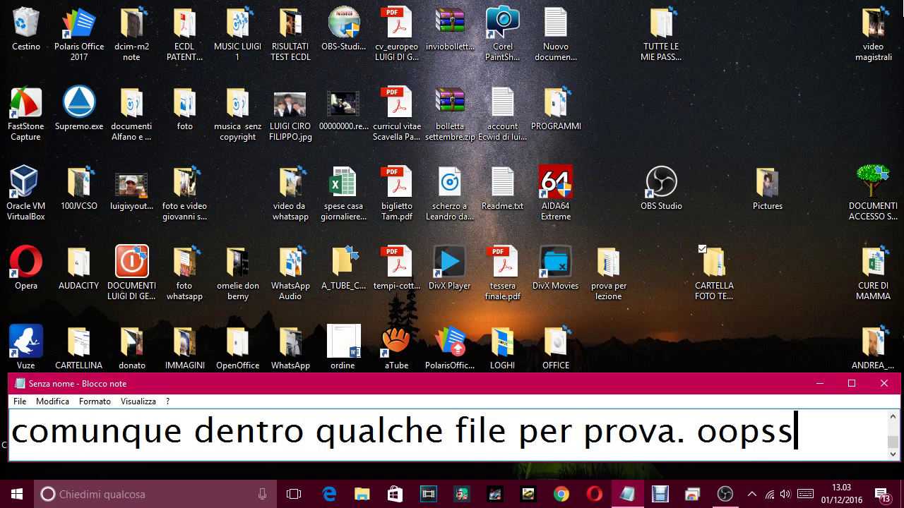
pyautogui.write(', avevo sbag')
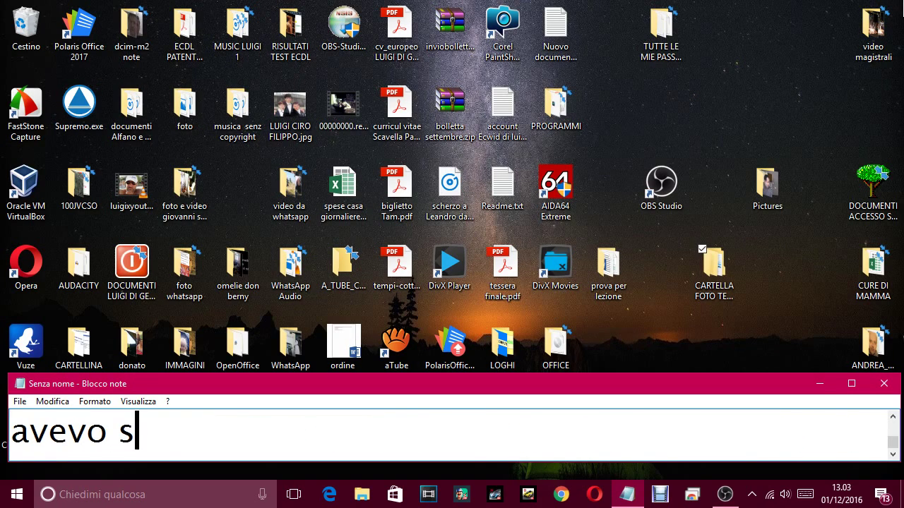
pyautogui.write('liato.')
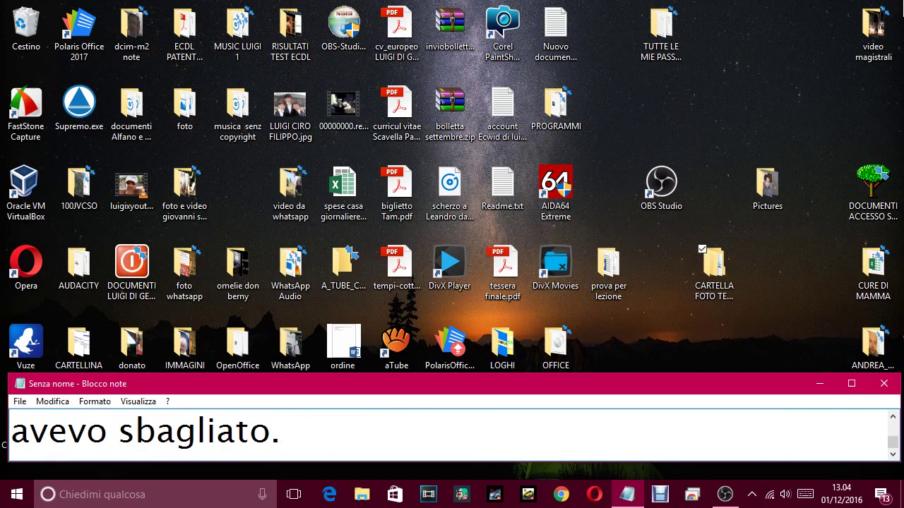
# Open the desktop folder "prova per lezione" to view the files inside, and minimize its window.
pyautogui.click(606, 272)
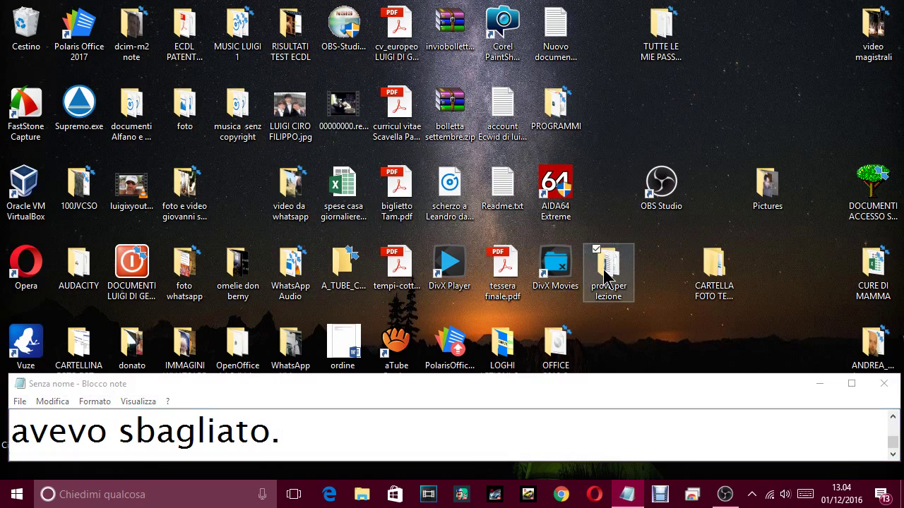
pyautogui.doubleClick(604, 270)
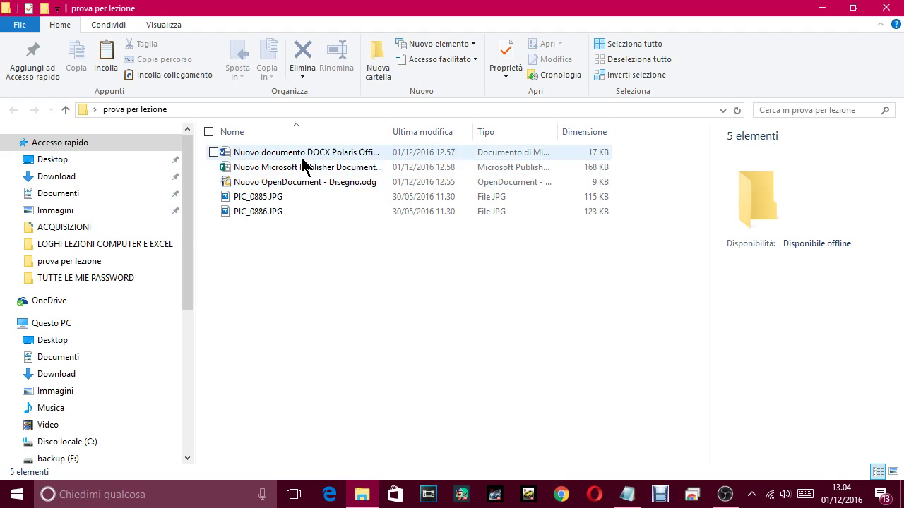
pyautogui.click(821, 8)
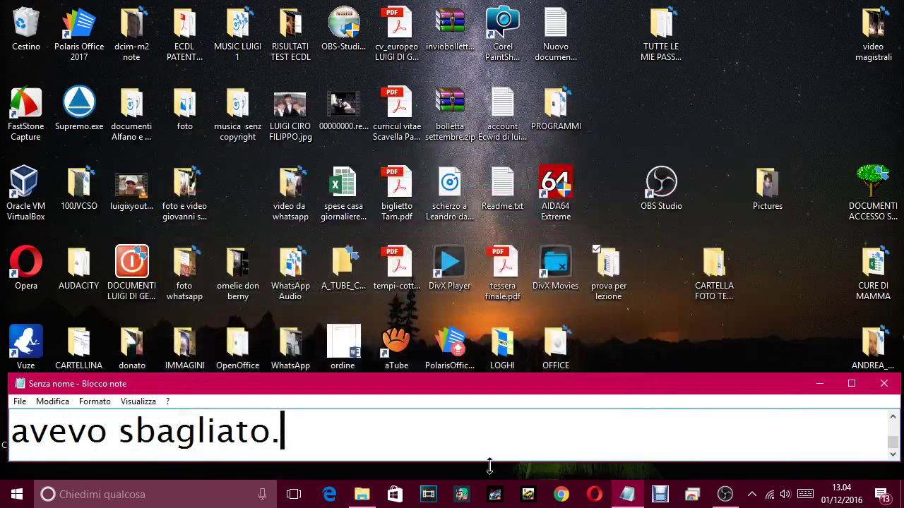
# Add "come vedi ho messo sei file," to the note.
pyautogui.write('come ve')
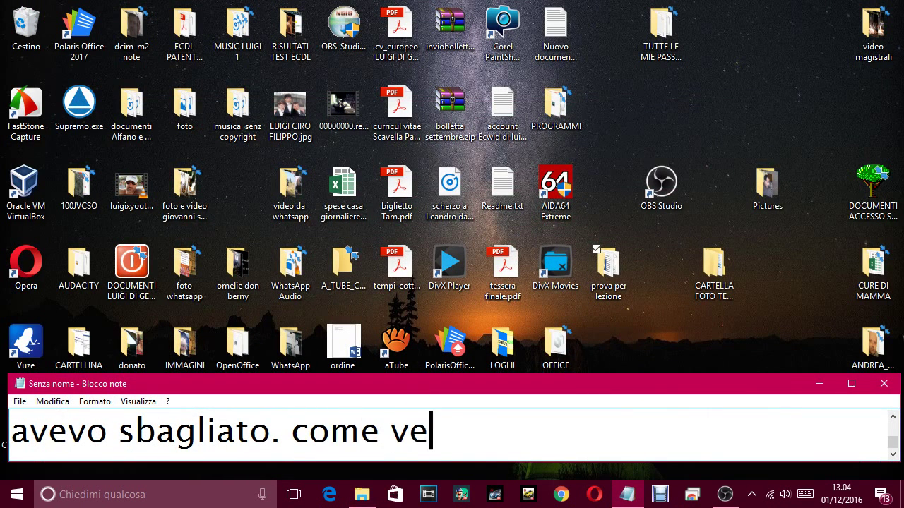
pyautogui.write('di ho messo ')
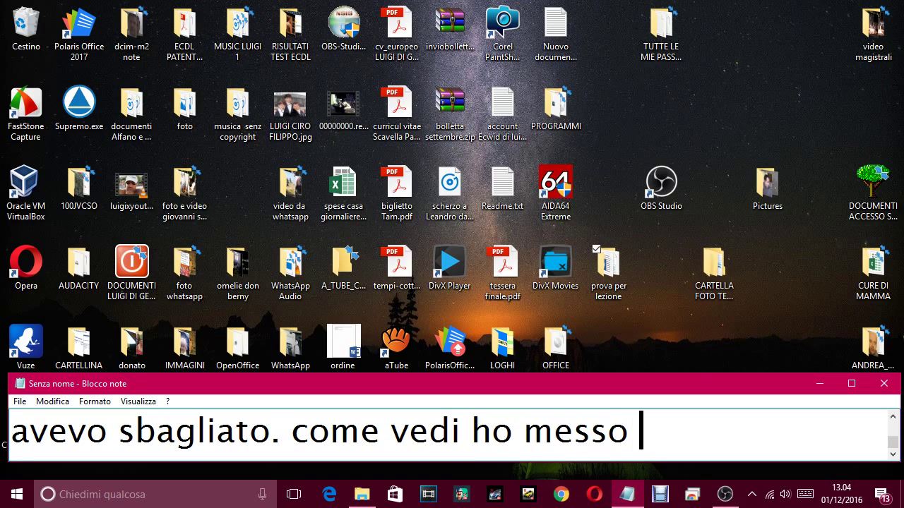
pyautogui.write('sei file, ')
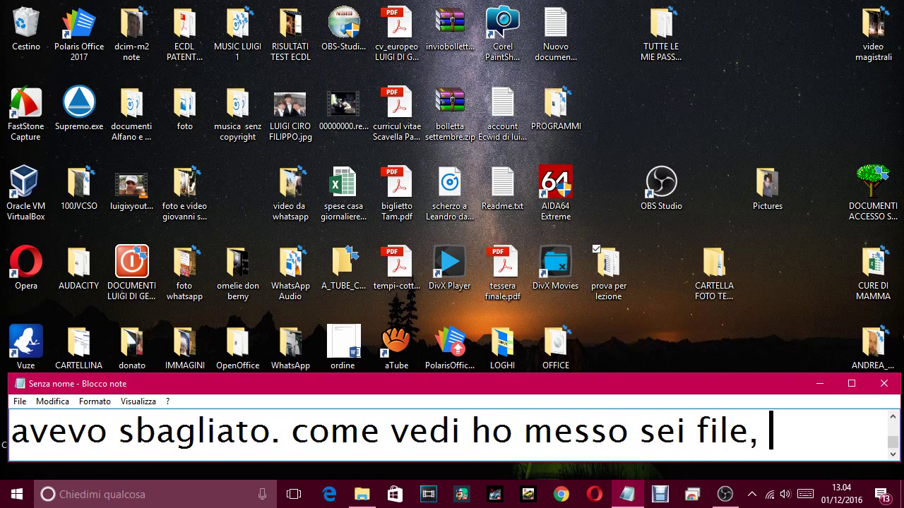
# Continue the note's sentence about the six files with "vediamo ora quanto pesa la cartella".
pyautogui.write('vediamo or')
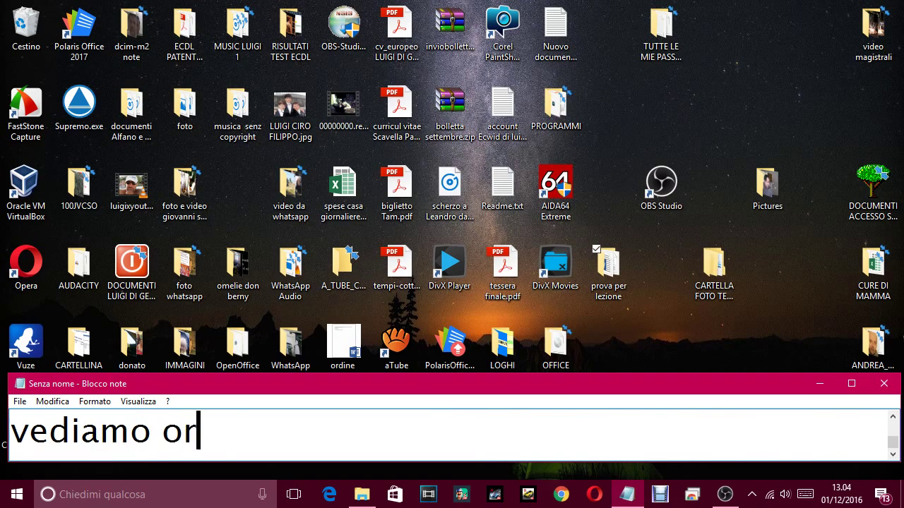
pyautogui.write('a quanto pses')
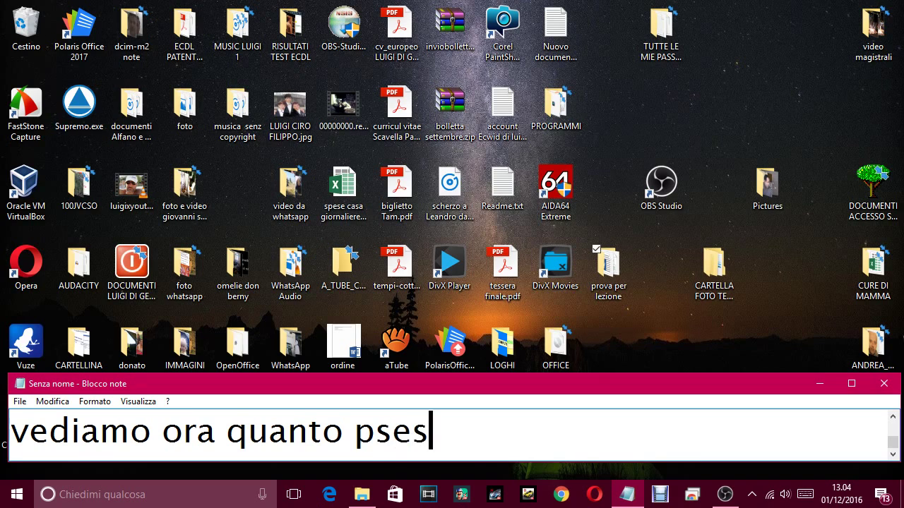
pyautogui.press('BackSpace')
pyautogui.press('BackSpace')
pyautogui.press('BackSpace')
pyautogui.write('esa la car')
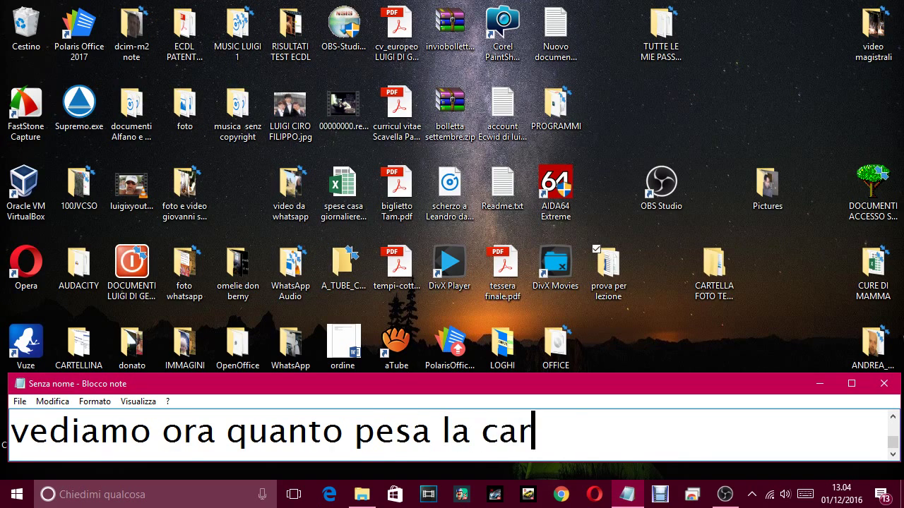
pyautogui.write('tella')
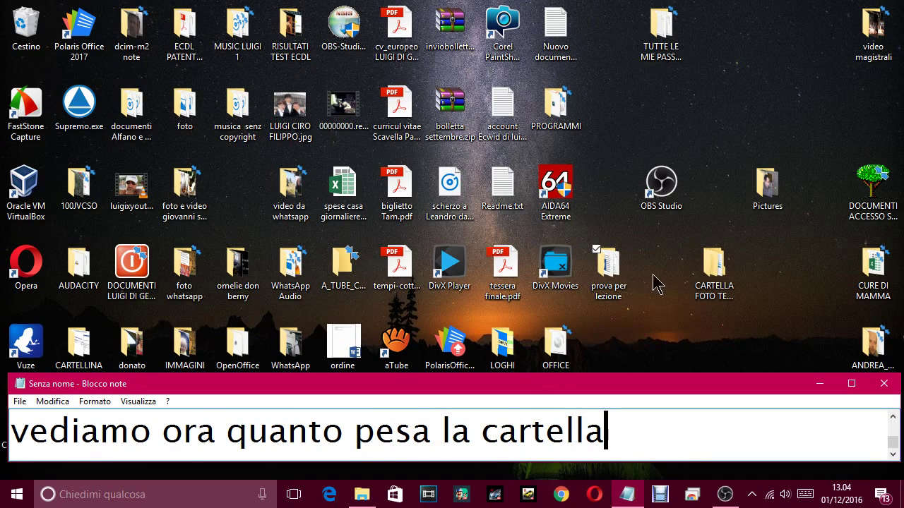
# Show the properties of the "prova per lezione" folder, move that window clear of the note, and return to the note.
pyautogui.rightClick(616, 274)
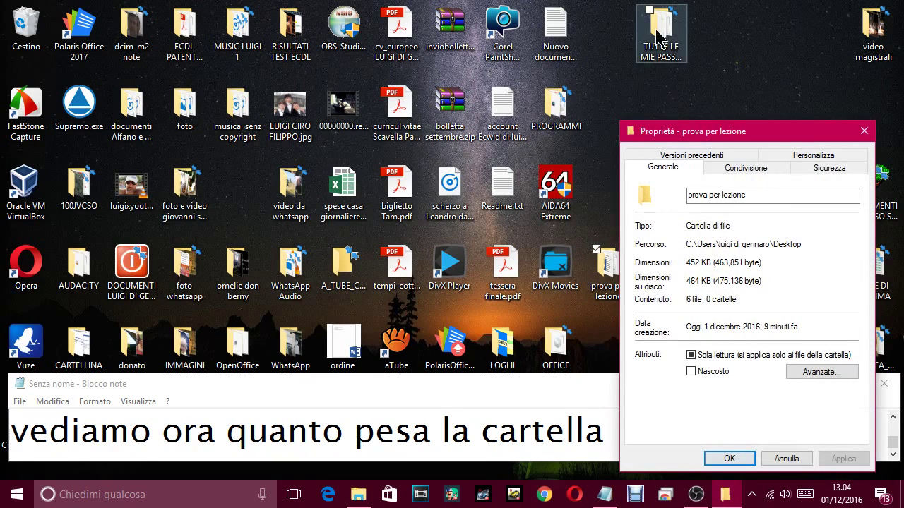
pyautogui.moveTo(725, 127); pyautogui.dragTo(519, 25)
pyautogui.click(623, 438)
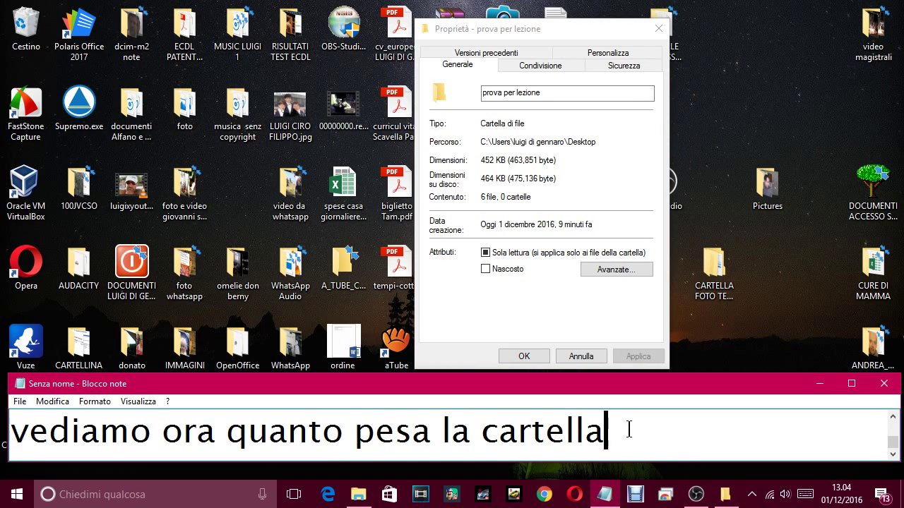
# Continue the note with ". per fare cio, tasto destro sulla cartella," after the folder size sentence.
pyautogui.write('. per f')
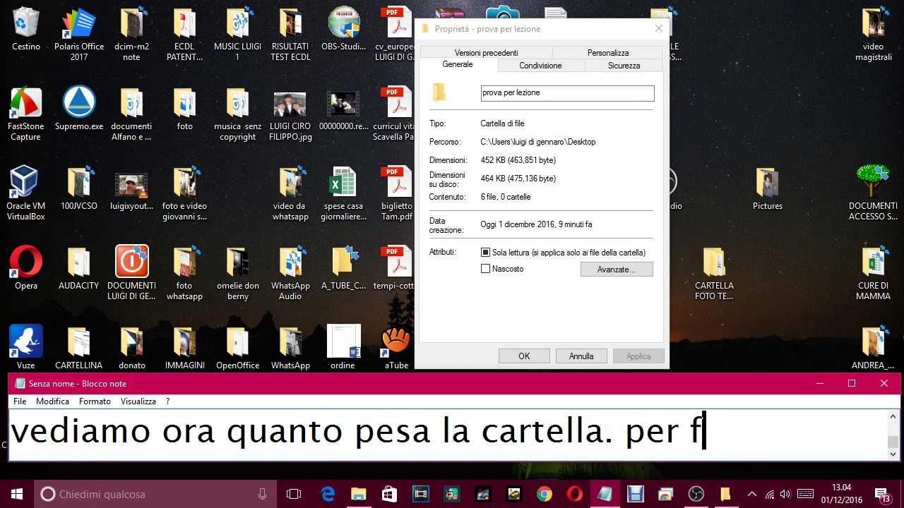
pyautogui.write('are cio, ta')
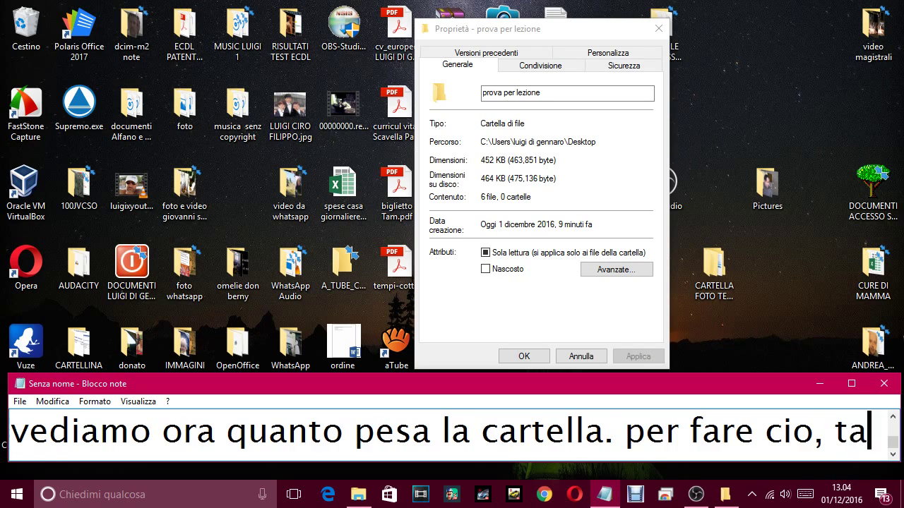
pyautogui.write('sto s')
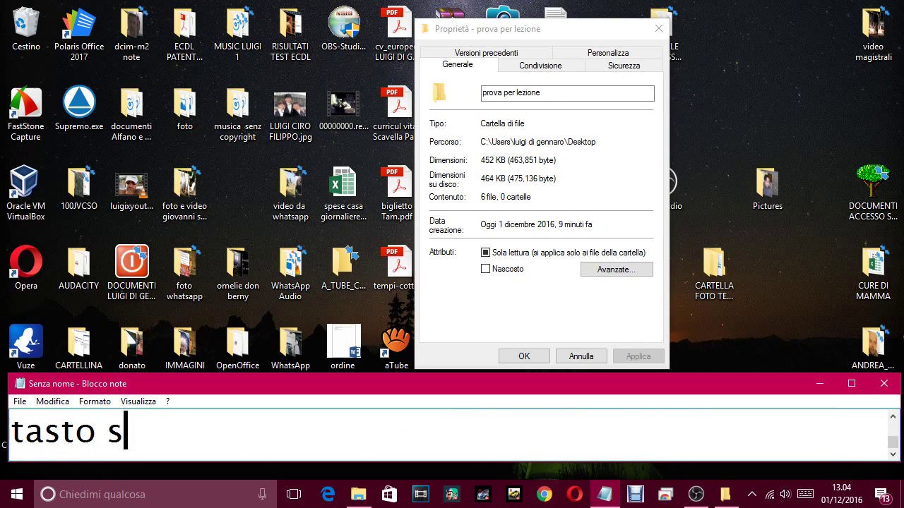
pyautogui.write('in')
pyautogui.press('BackSpace')
pyautogui.press('BackSpace')
pyautogui.press('BackSpace')
pyautogui.write('d')
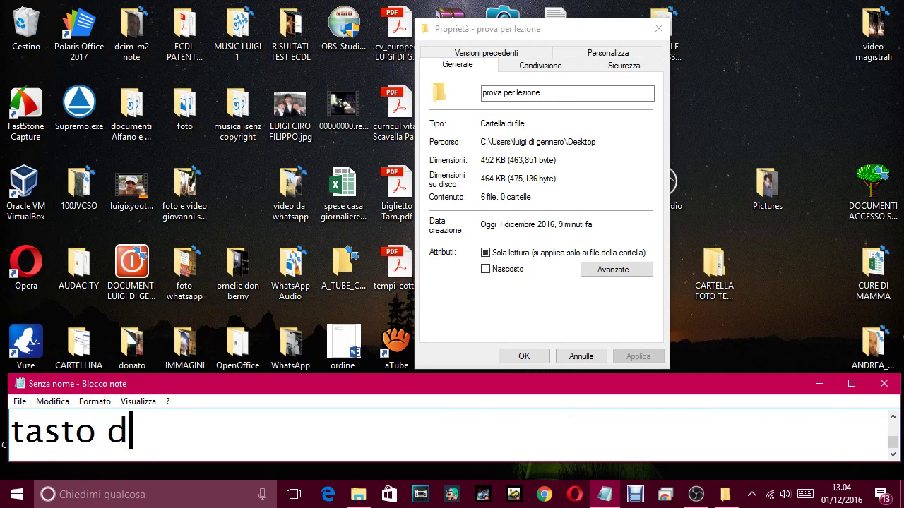
pyautogui.write('estro sulla ')
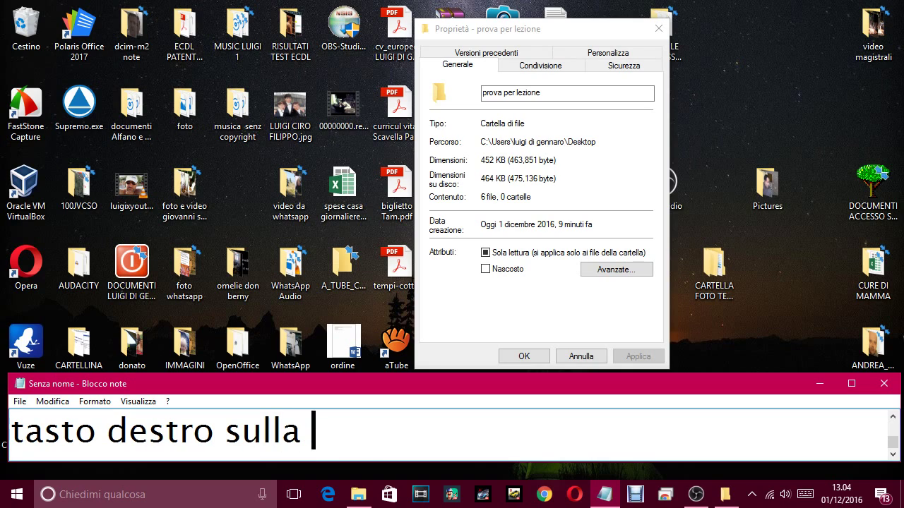
pyautogui.write('cartella, ')
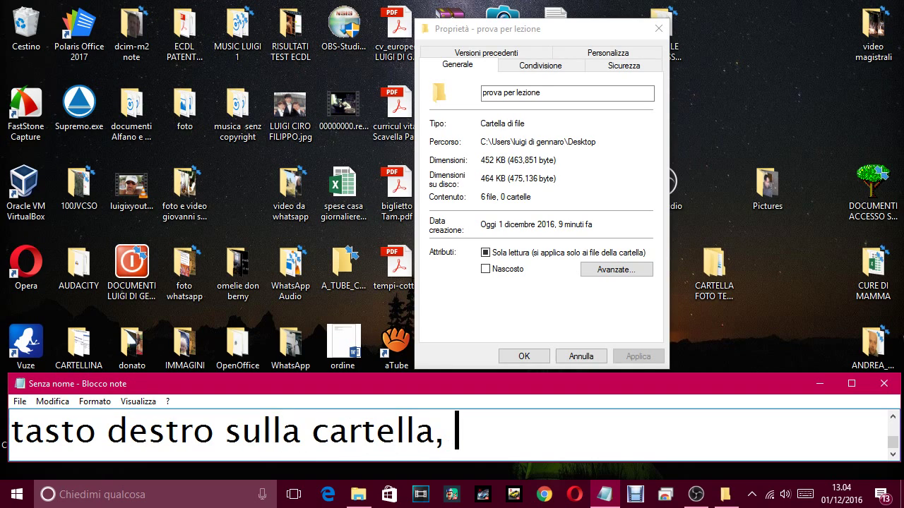
# Complete the instruction for viewing the folder's size with "e click su proprietà".
pyautogui.write('e cli')
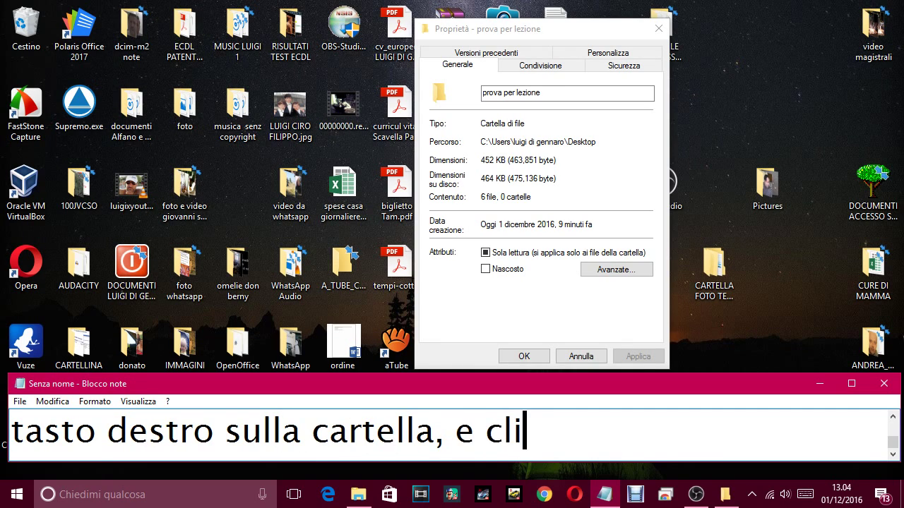
pyautogui.write('ck su propriet')
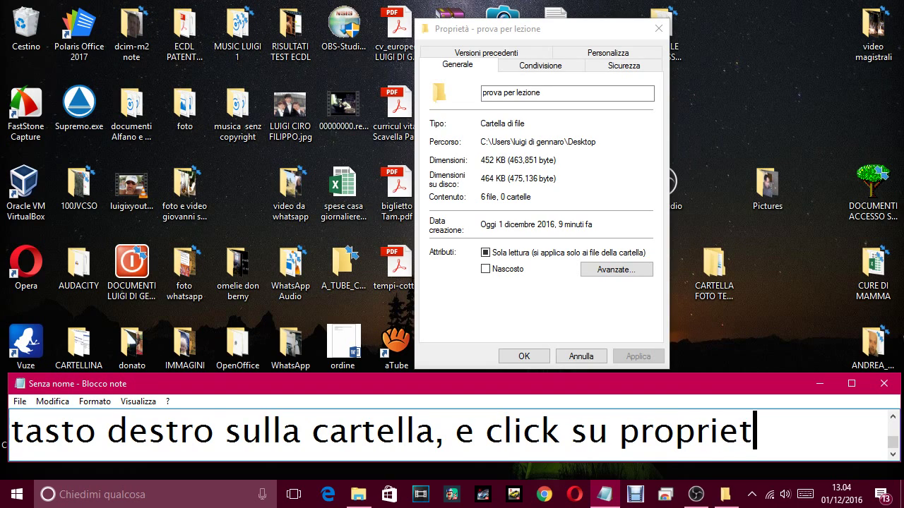
pyautogui.write('à')
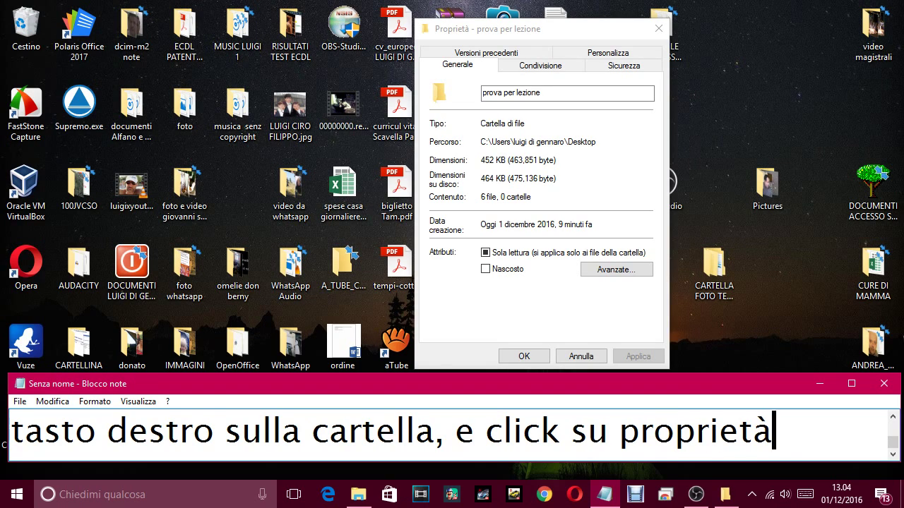
# Continue the note after "proprietà" with ". si apre questa finestra dove puoi leggere ilpeso della cartella.".
pyautogui.write('. si a')
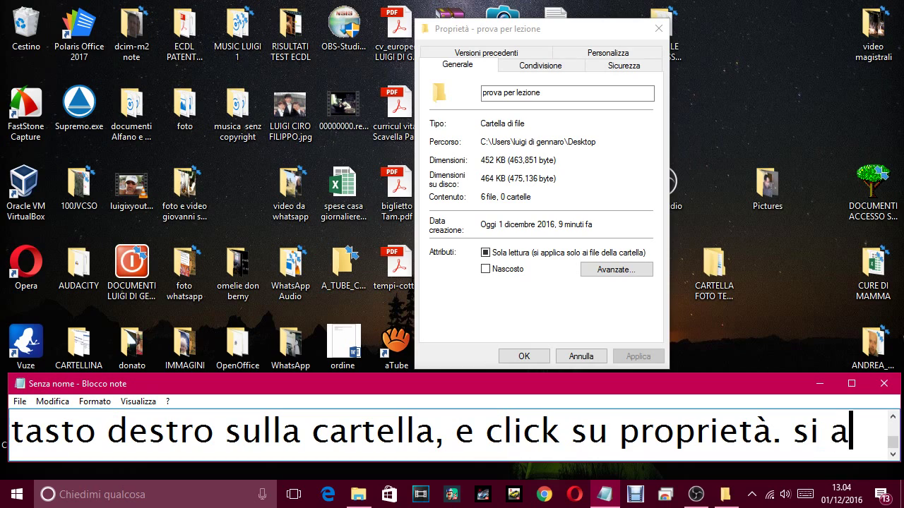
pyautogui.write('pre ques')
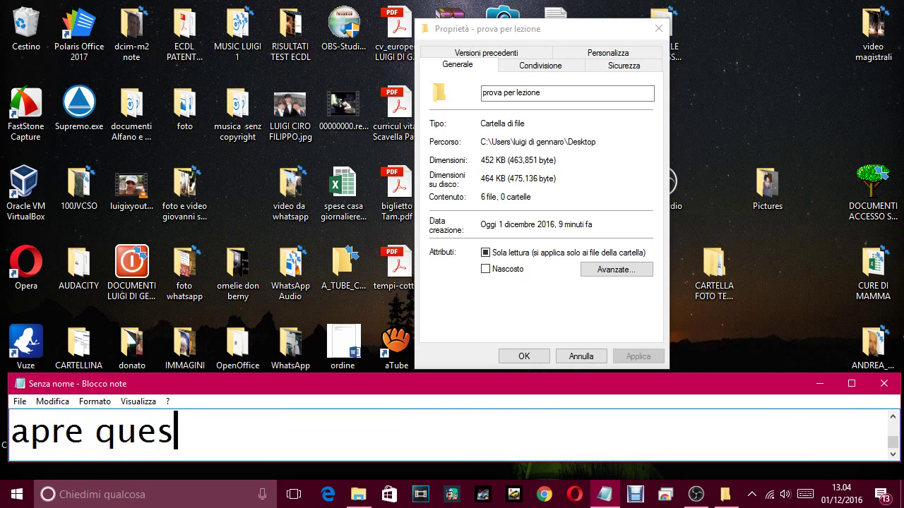
pyautogui.write('ta finestre')
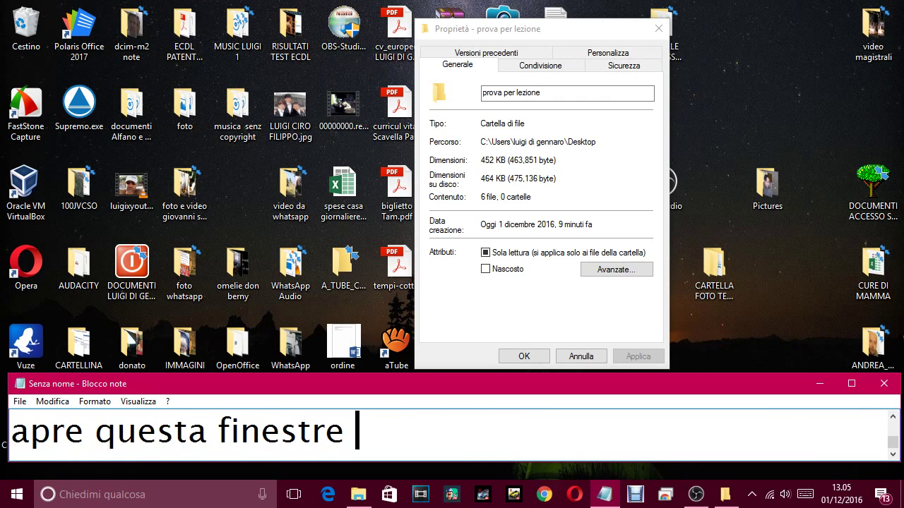
pyautogui.write(' dove puoi leg')
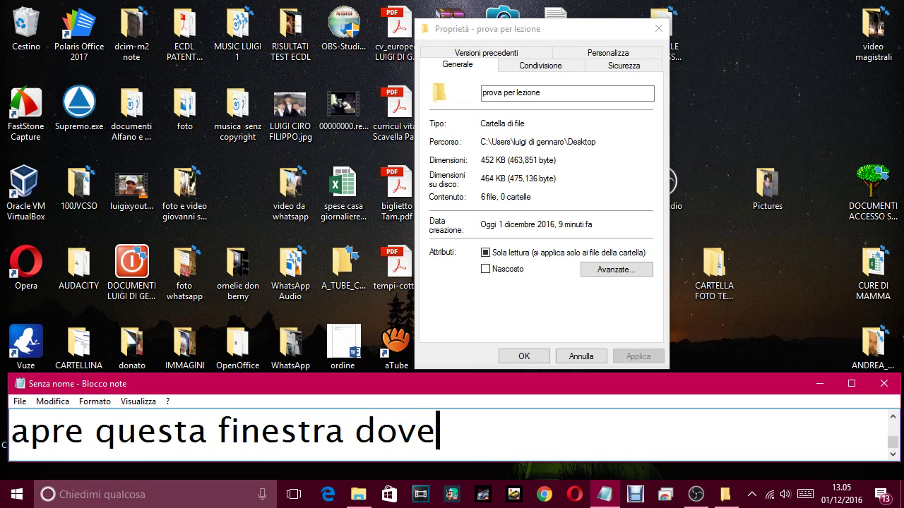
pyautogui.write('gere ')
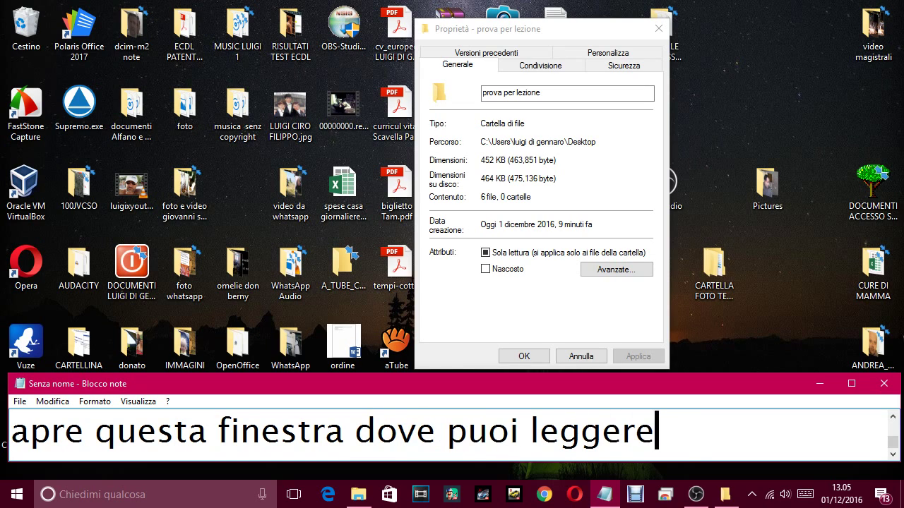
pyautogui.write('ilpeso della')
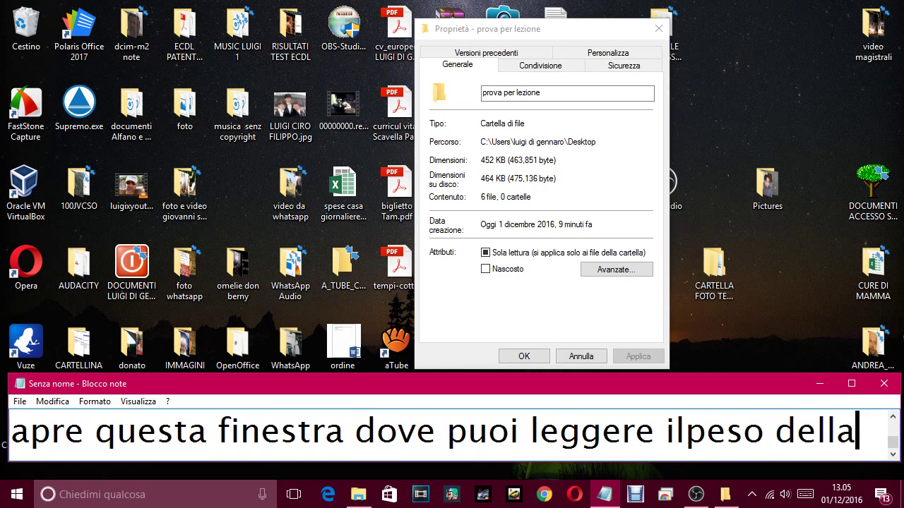
pyautogui.press('Return')
pyautogui.write('cartelal')
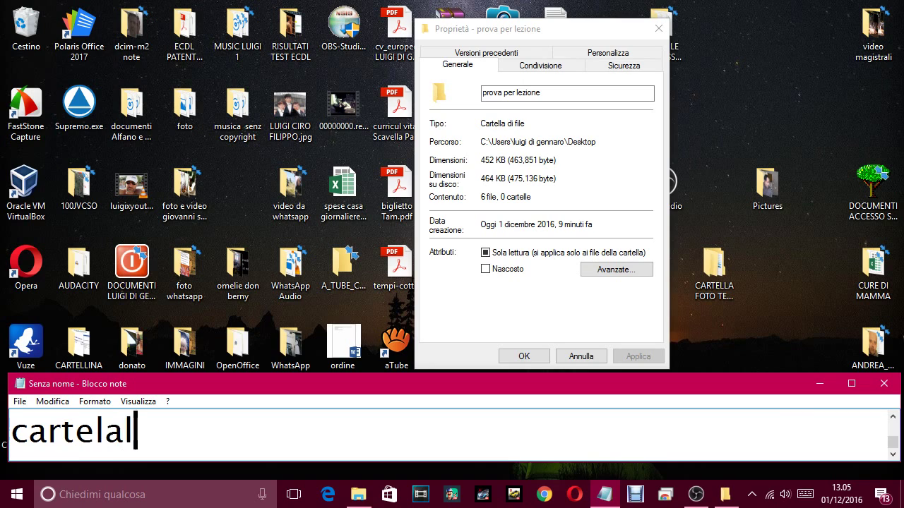
pyautogui.press('BackSpace')
pyautogui.press('BackSpace')
pyautogui.write('la.')
# Highlight the size, size on disk and contents values in the properties of "prova per lezione", ending on the size.
pyautogui.click(481, 159)
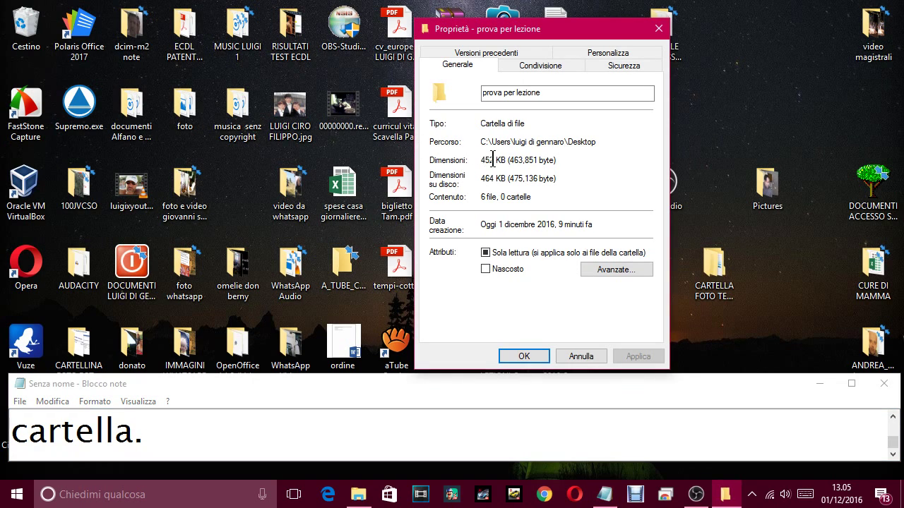
pyautogui.moveTo(557, 161); pyautogui.dragTo(506, 156)
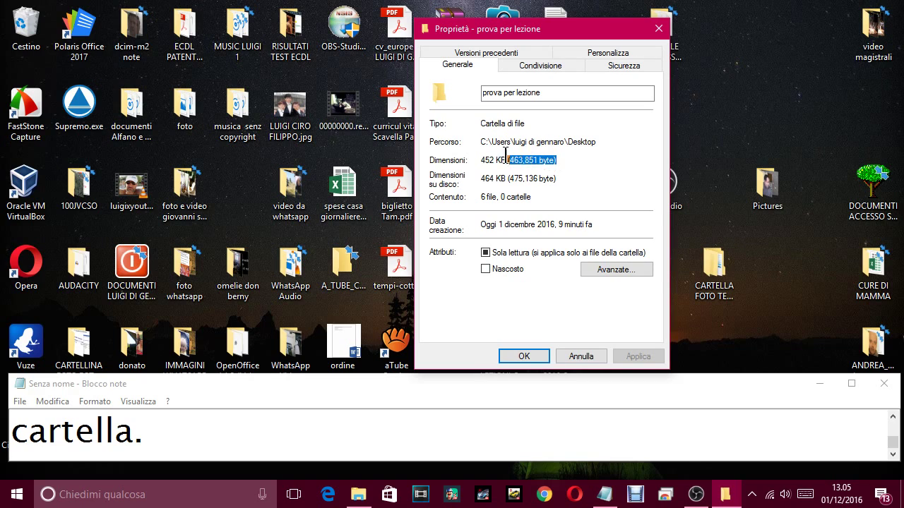
pyautogui.moveTo(558, 179); pyautogui.dragTo(512, 178)
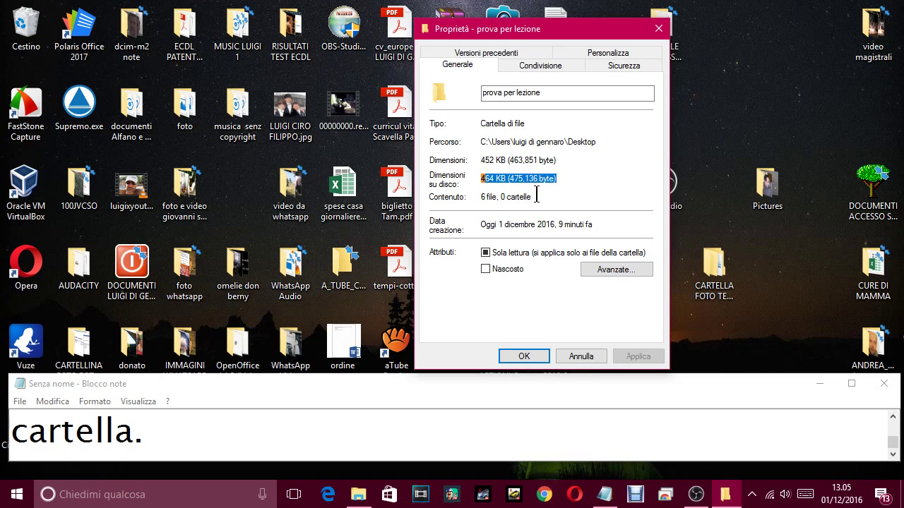
pyautogui.moveTo(537, 196); pyautogui.dragTo(484, 192)
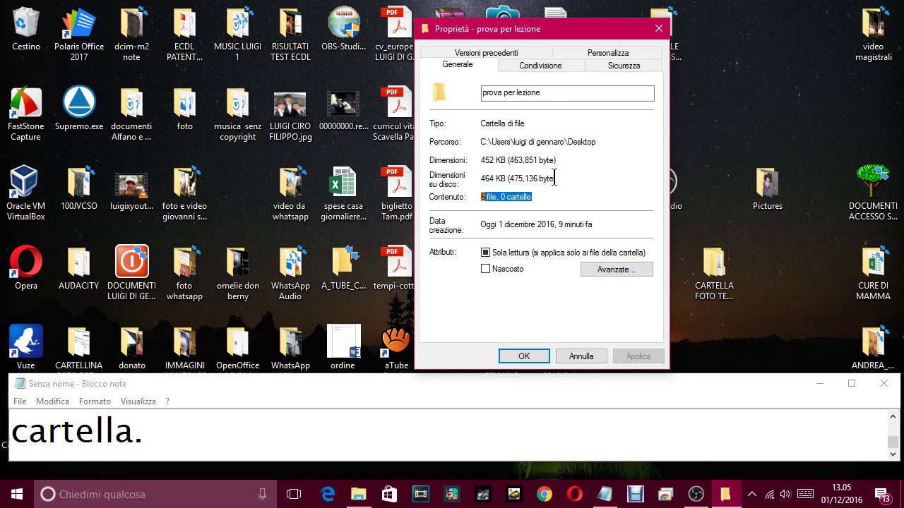
pyautogui.moveTo(557, 162); pyautogui.dragTo(479, 161)
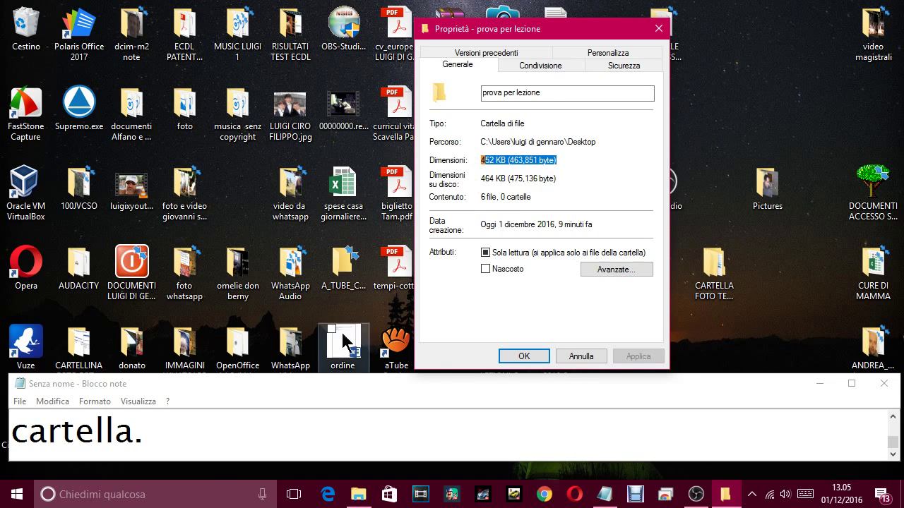
# Return to the note and continue it with "come vedi mi dice ha 452 kb come dimensioni, e poi".
pyautogui.click(200, 432)
pyautogui.write('co')
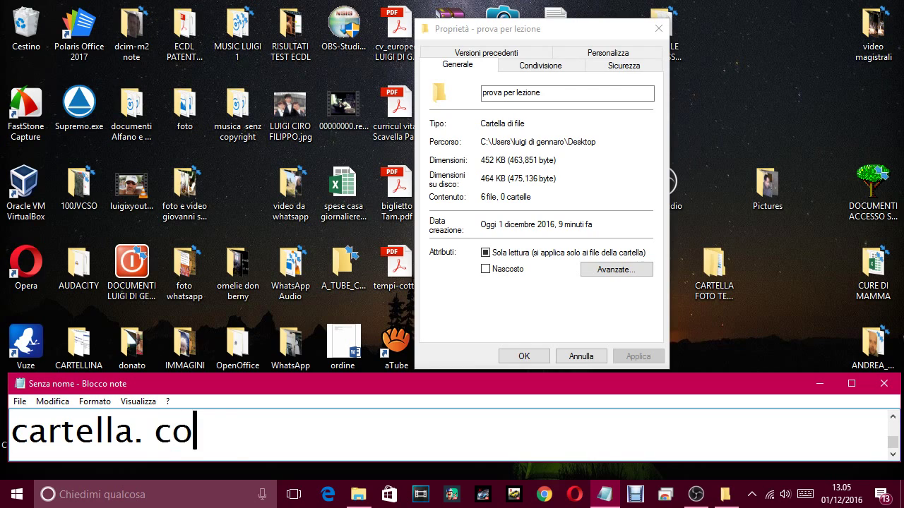
pyautogui.write('me vedi mi dice ha')
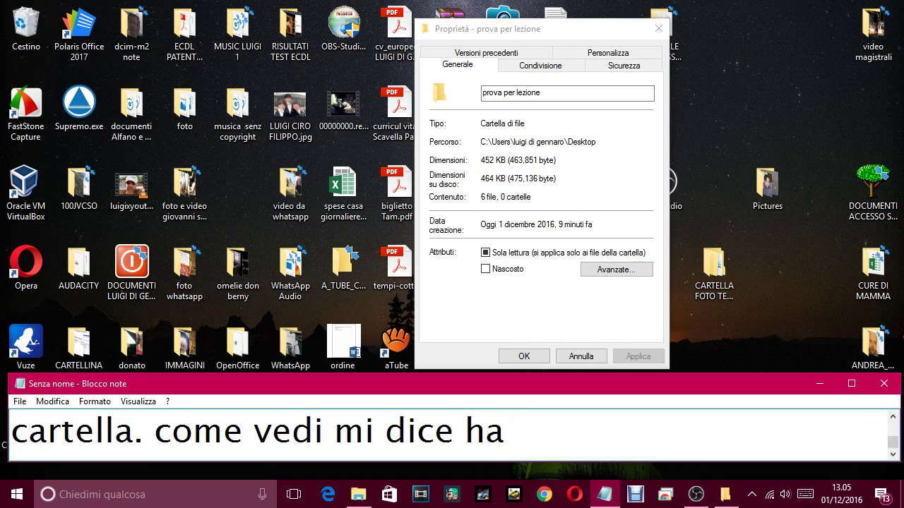
pyautogui.write(' 452')
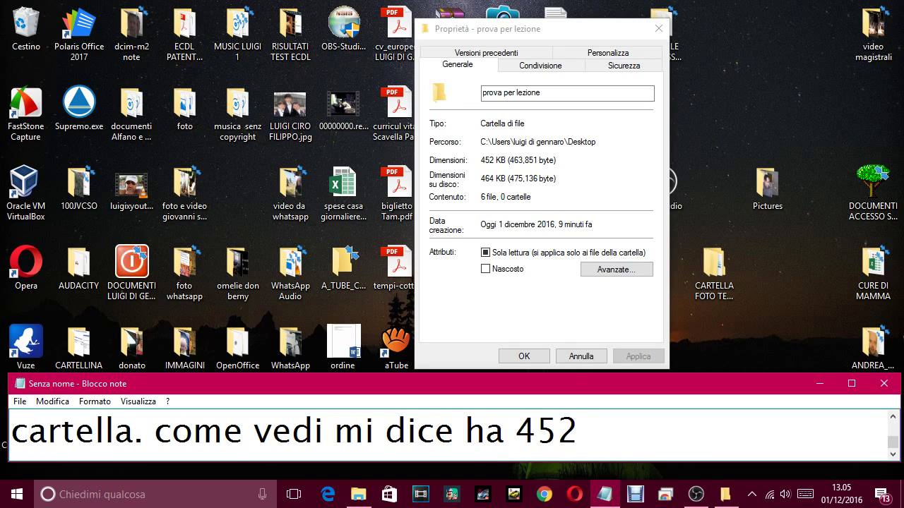
pyautogui.write(' kb')
pyautogui.write('come dimens')
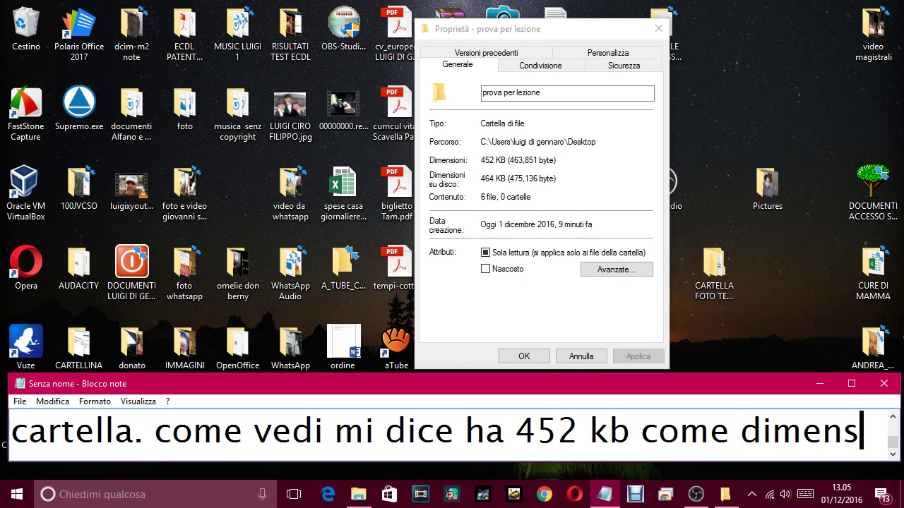
pyautogui.write('ioni, e poi')
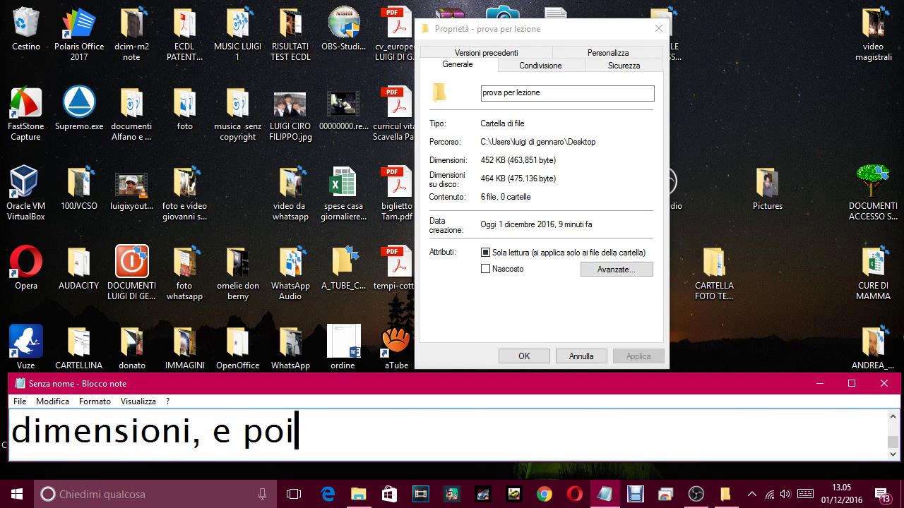
# Extend the note's sentence about the folder's size with "mi dice dimensioni su disco 464 kb".
pyautogui.write(' mi di')
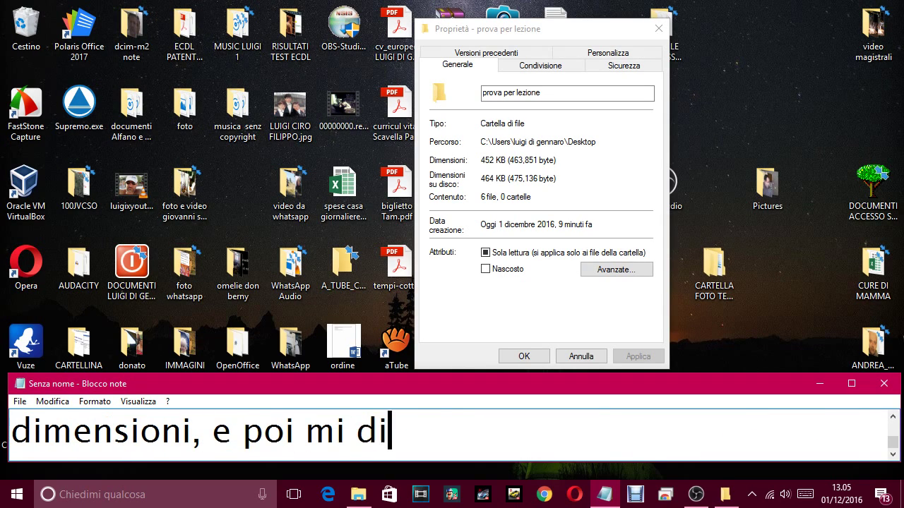
pyautogui.write('ce Bi')
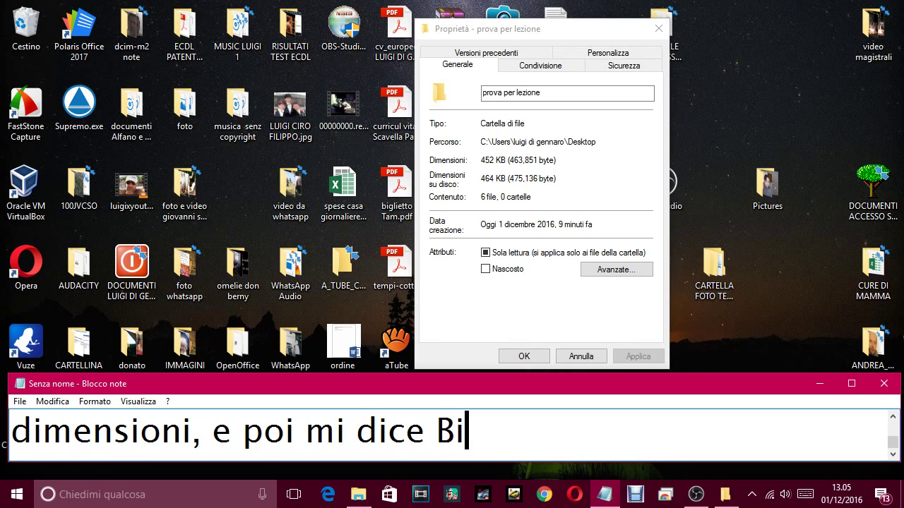
pyautogui.press('BackSpace')
pyautogui.press('BackSpace')
pyautogui.write('dimensioni ')
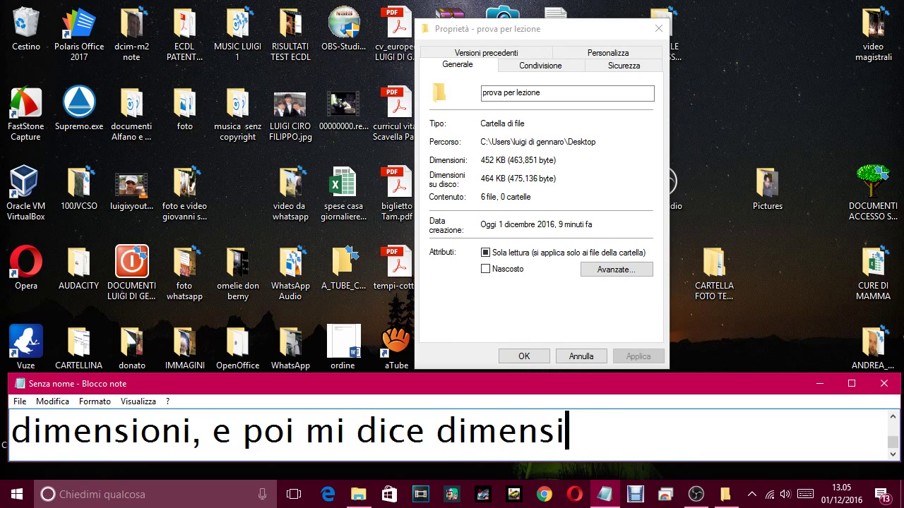
pyautogui.write('su disco')
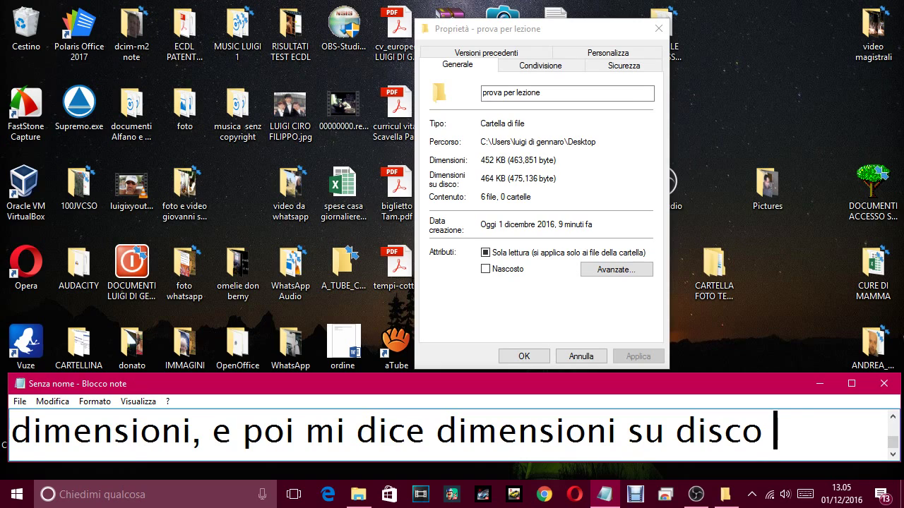
pyautogui.write(' 464')
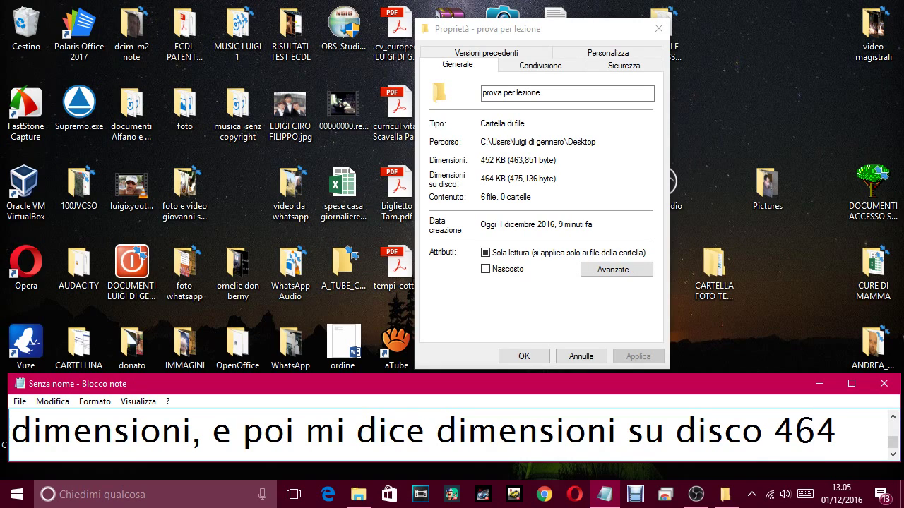
pyautogui.write(' kb')
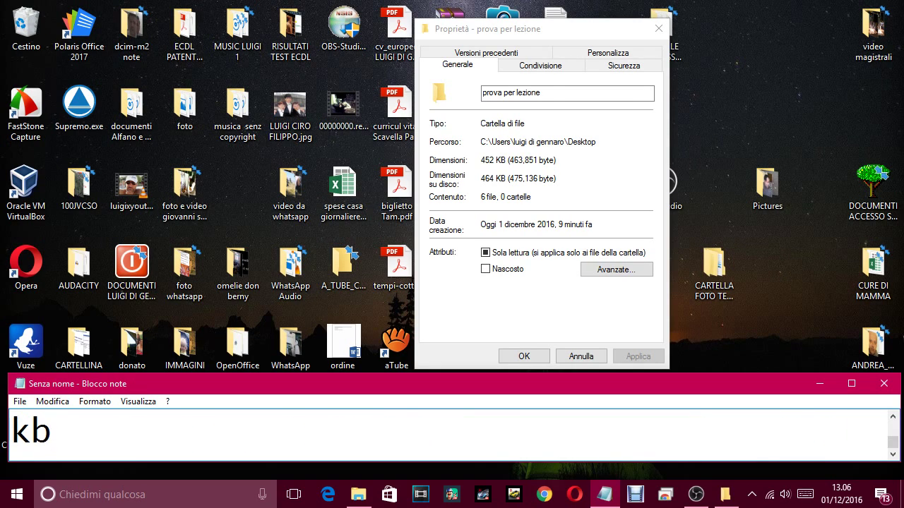
# Finish the note's size sentence with ", e quindi il peso della cartella che occupa su disco è questo, 464 kb".
pyautogui.write(', e ')
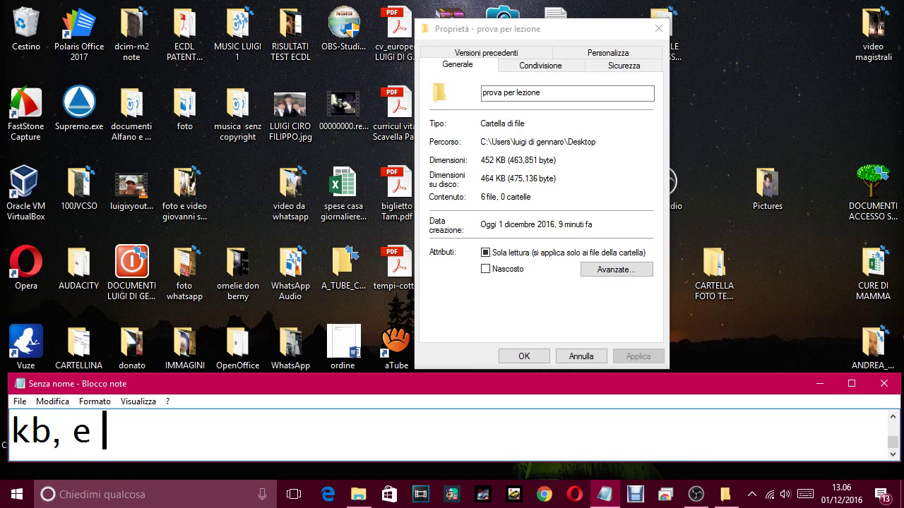
pyautogui.write('quindi il pe')
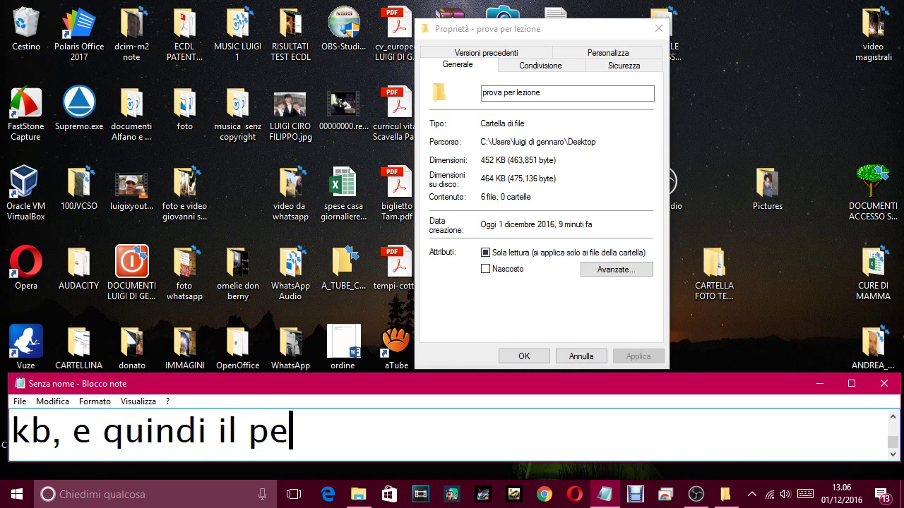
pyautogui.write('so della cartel')
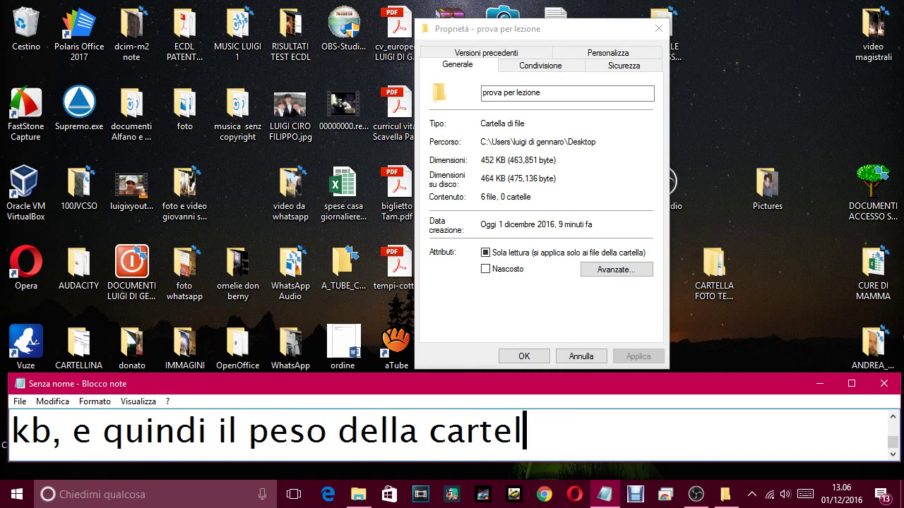
pyautogui.write('la che oc')
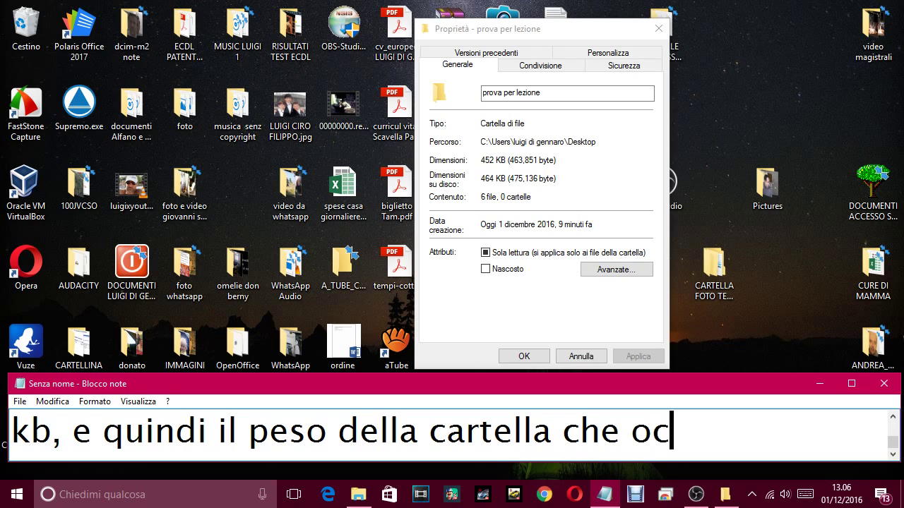
pyautogui.write('cupa su')
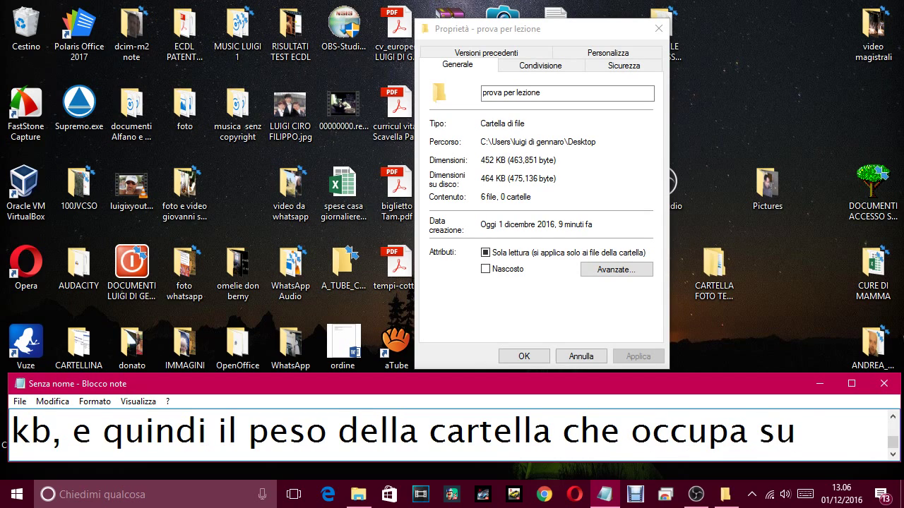
pyautogui.write(' disco è questo')
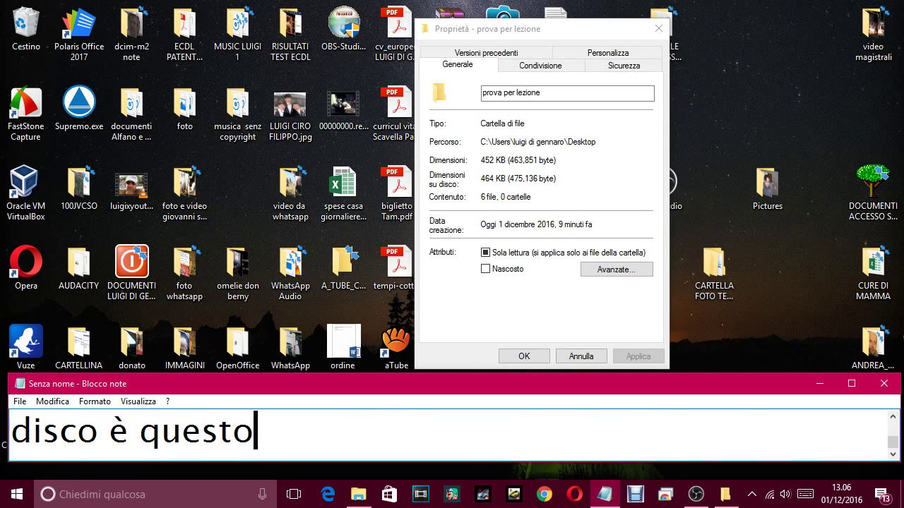
pyautogui.write(', 464')
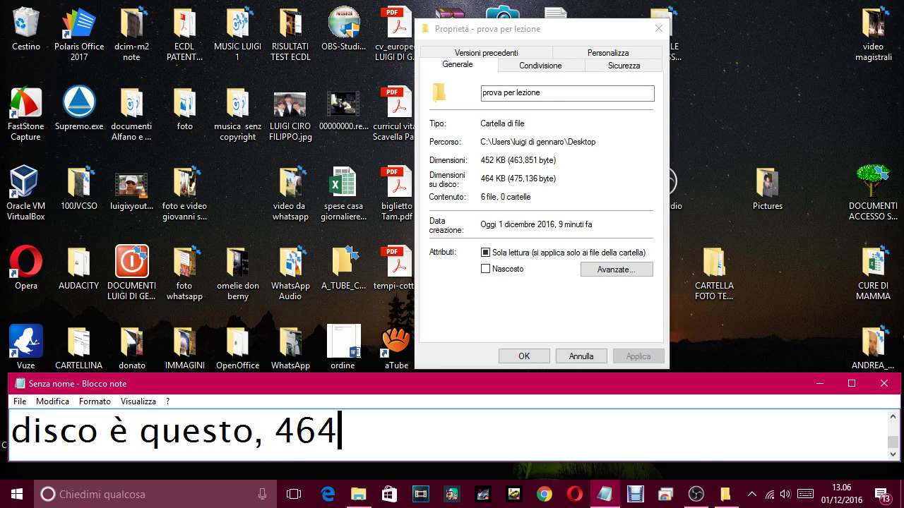
pyautogui.write(' k')
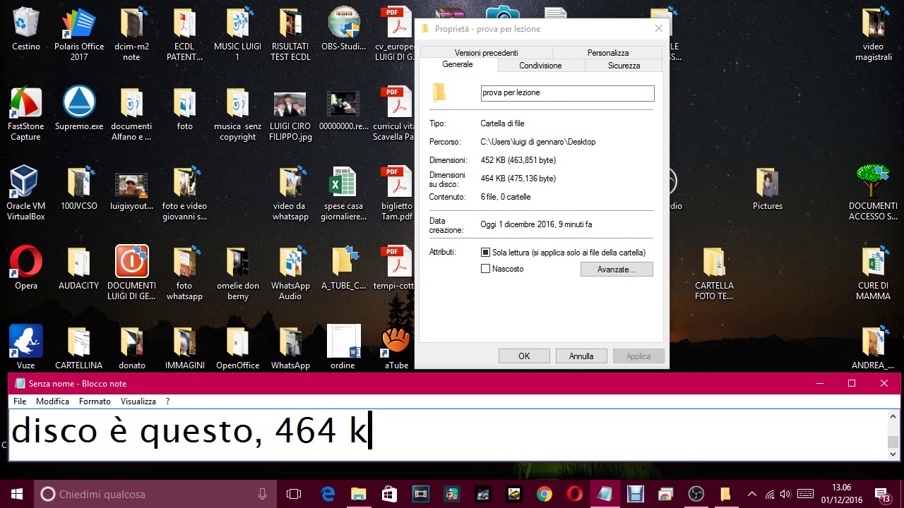
pyautogui.write('b,')
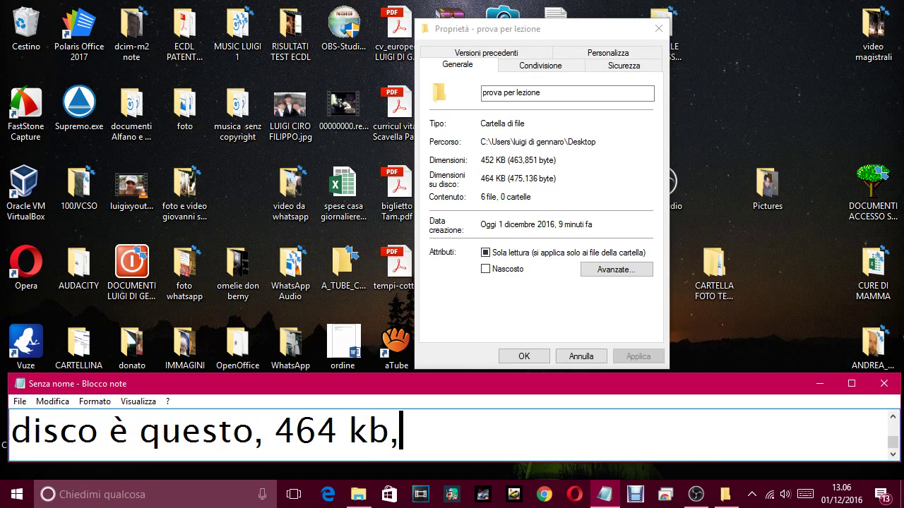
pyautogui.write('.')
# Start a new line in the note with "per alleggerire la cartella possiamo comprimerla, basta".
pyautogui.press('Return')
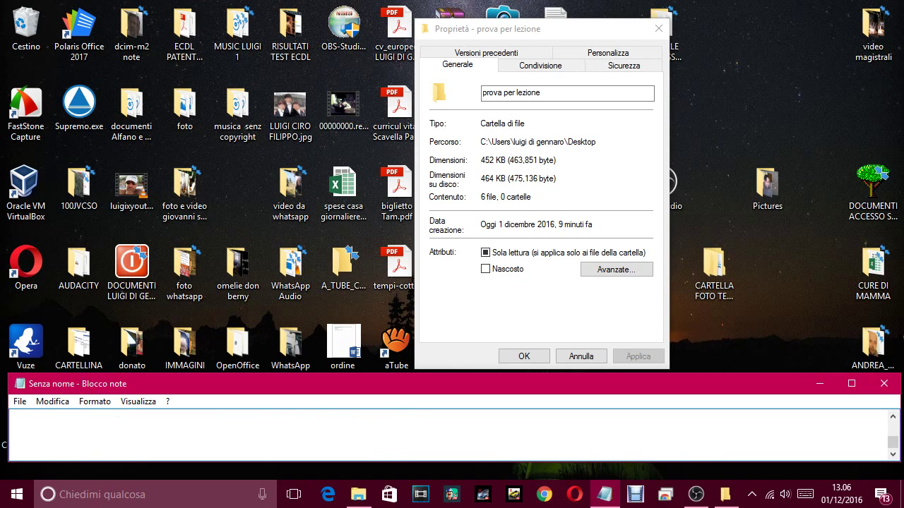
pyautogui.write('per alle')
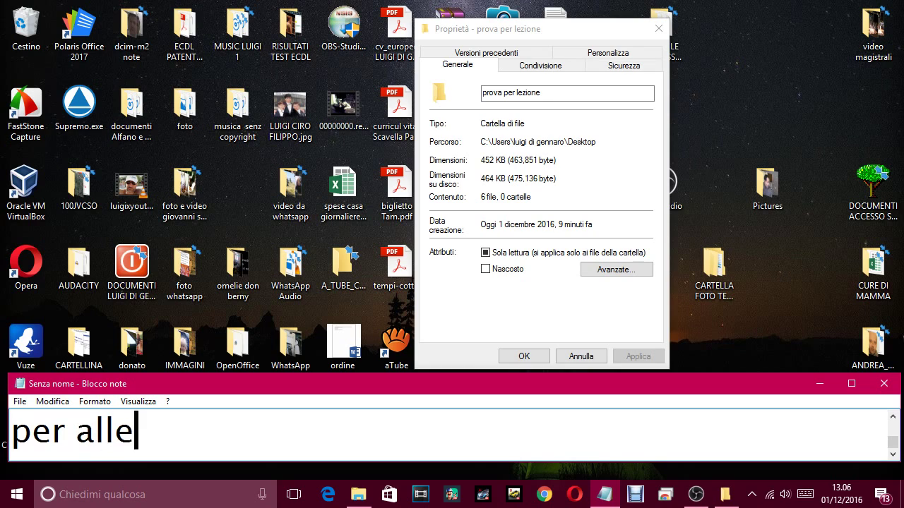
pyautogui.write('ggerire la')
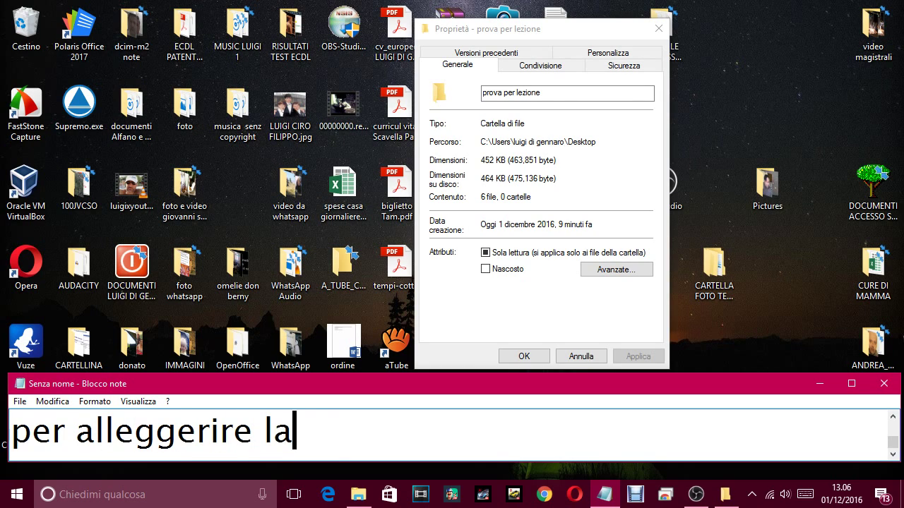
pyautogui.write(' cartella pos')
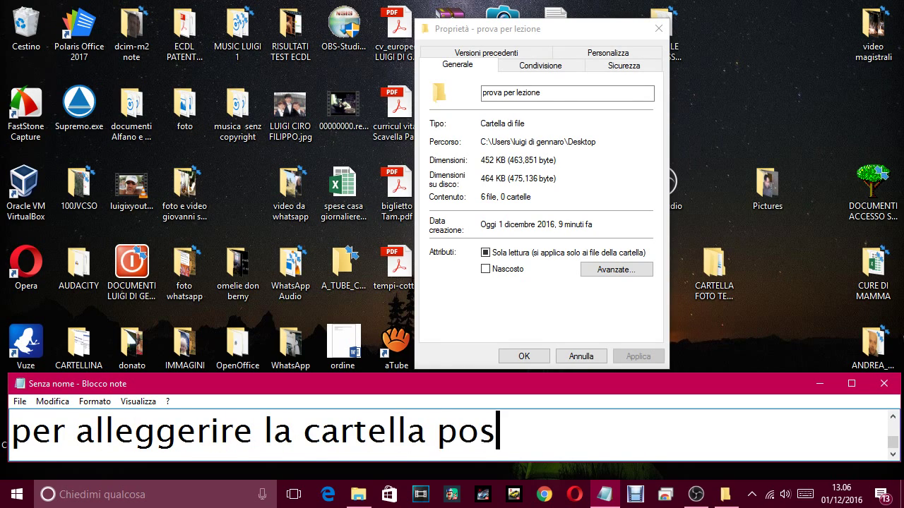
pyautogui.write('siamo co')
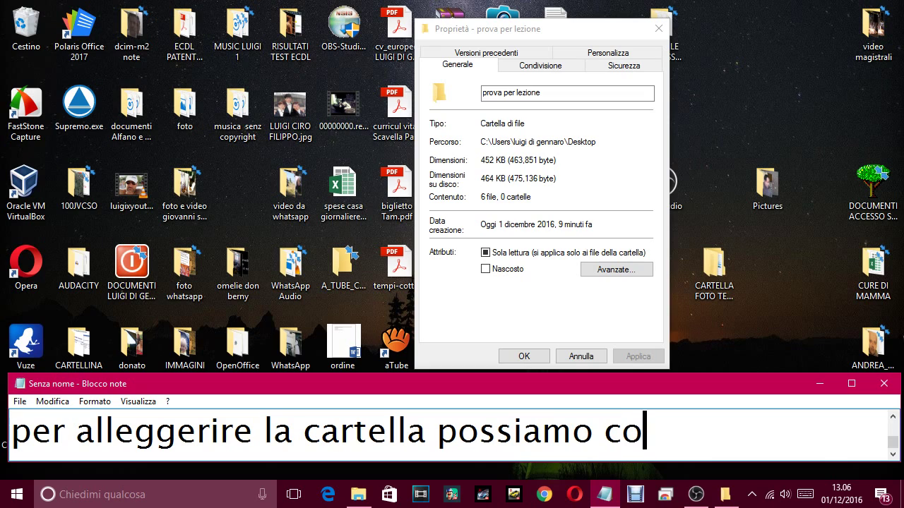
pyautogui.write('mprirem')
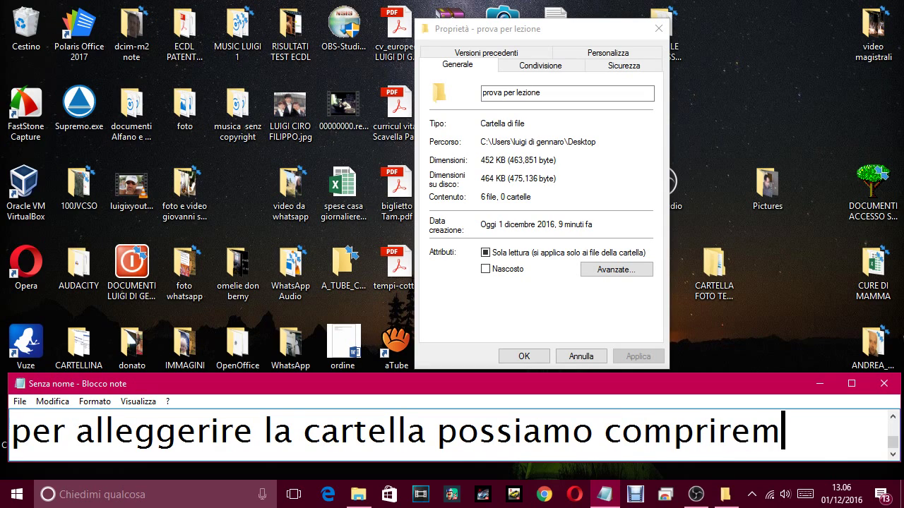
pyautogui.write('erla, basta anc')
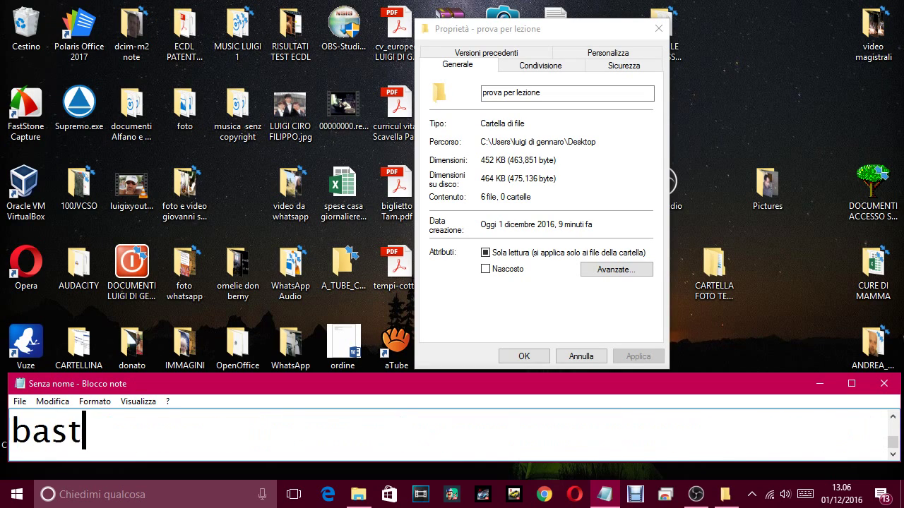
# Continue the note's sentence about lightening the folder with "andare su Avanzate, dove ti ho fatto vedere".
pyautogui.press('BackSpace')
pyautogui.write('dare su')
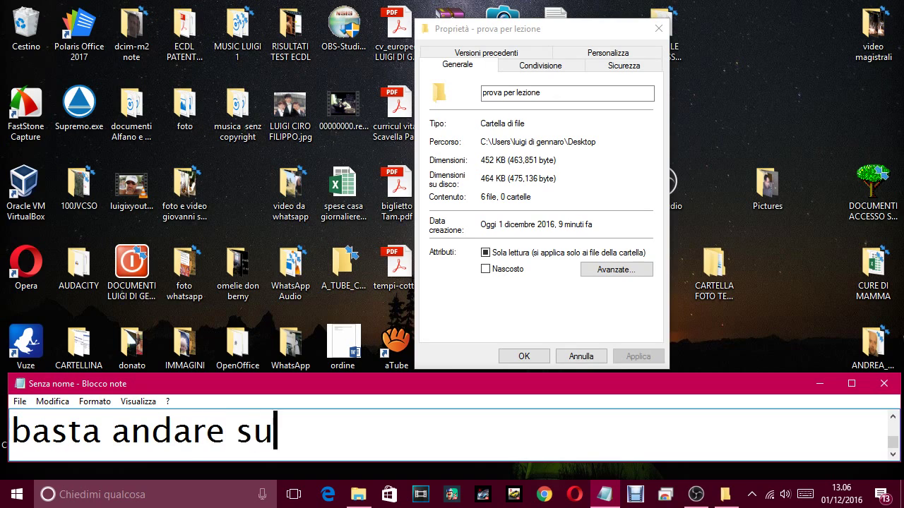
pyautogui.write(' Avanzate')
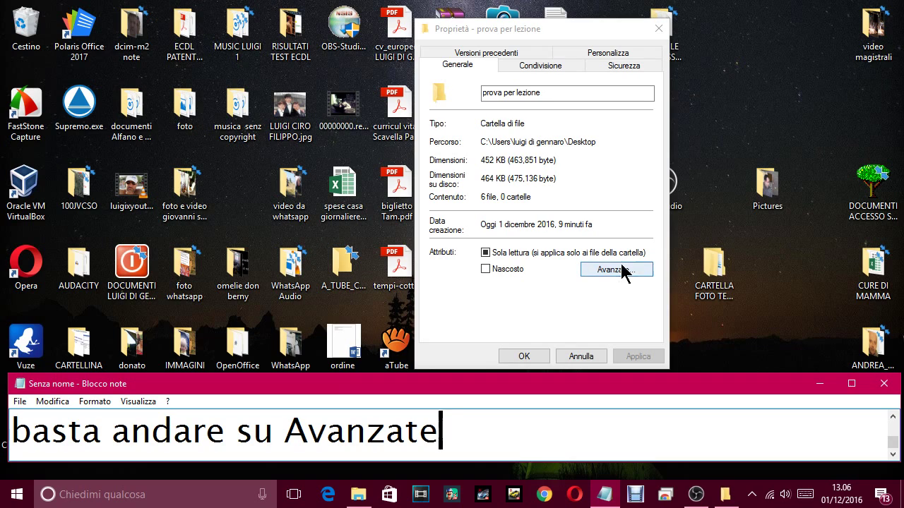
pyautogui.write(', do')
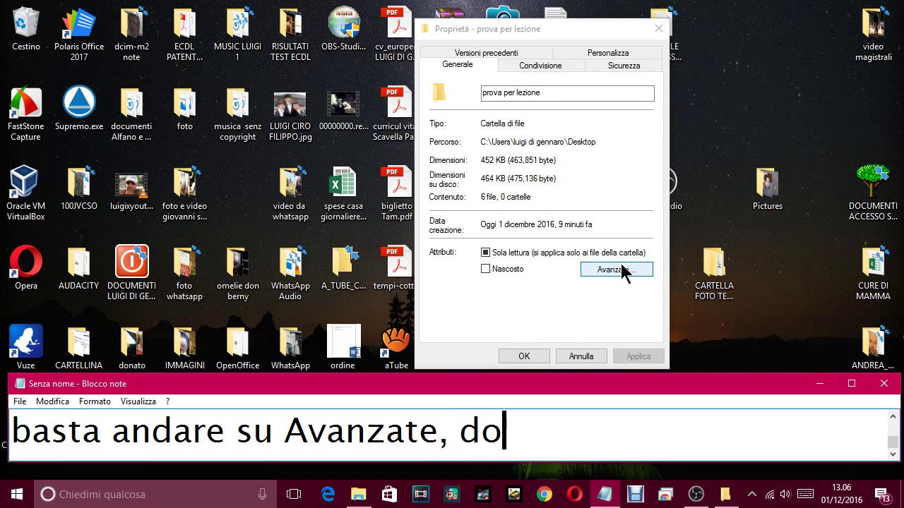
pyautogui.write('ve ti ho fatto vedere')
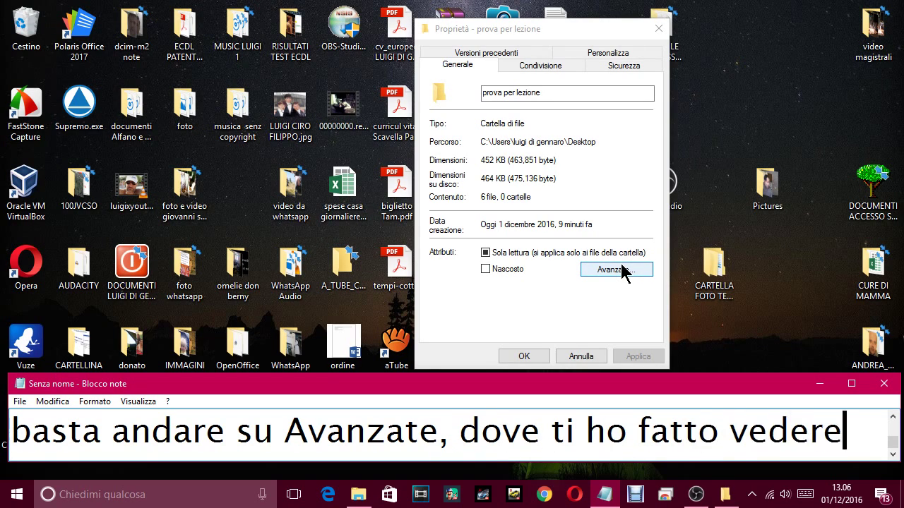
# Add "ora, e cliccare tasto sinistro" to the note and open the advanced attributes of "prova per lezione".
pyautogui.press('Return')
pyautogui.write('ora, e')
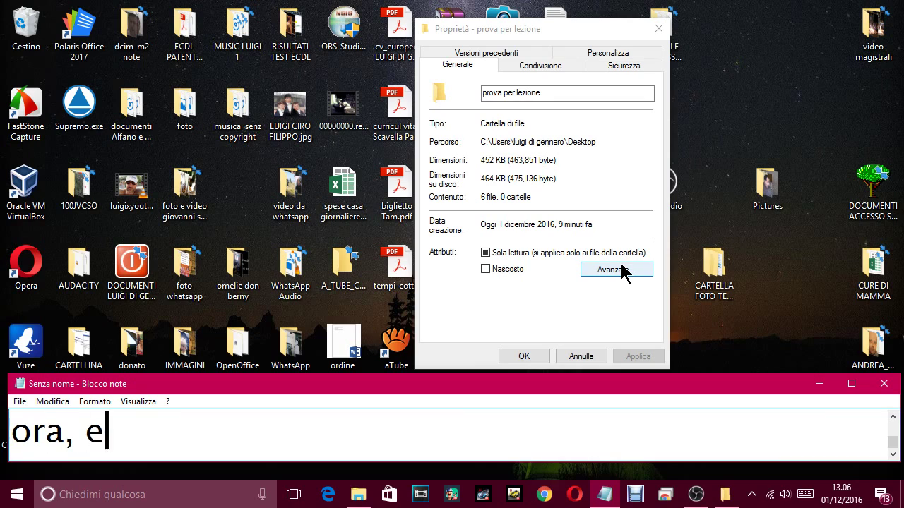
pyautogui.write(' cliccare')
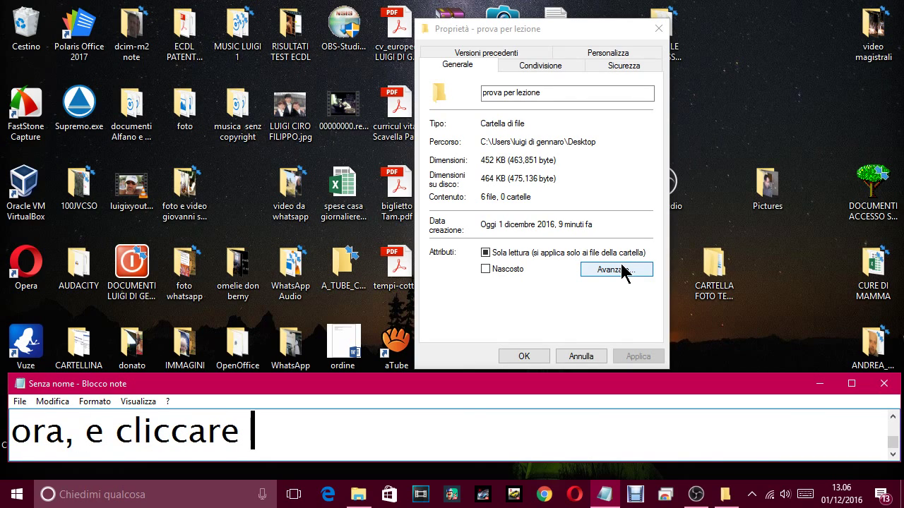
pyautogui.write(' tasto sini')
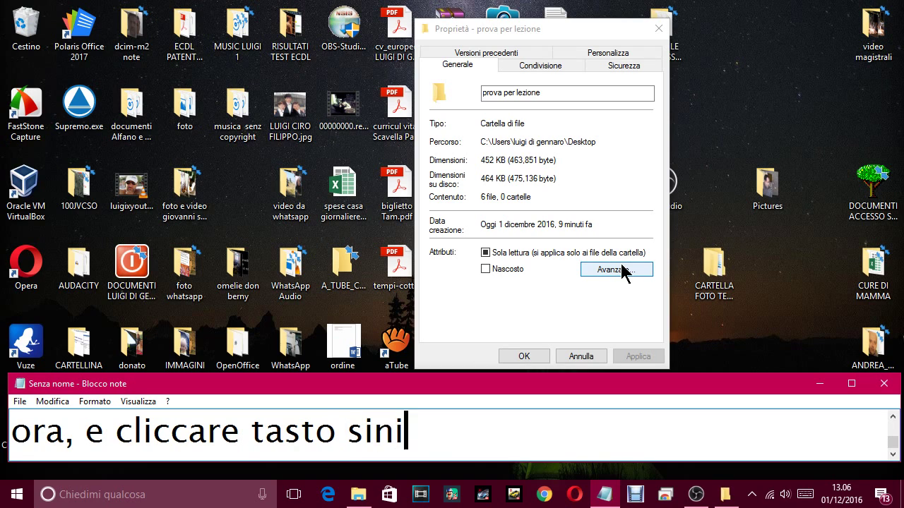
pyautogui.write('stro')
pyautogui.click(611, 269)
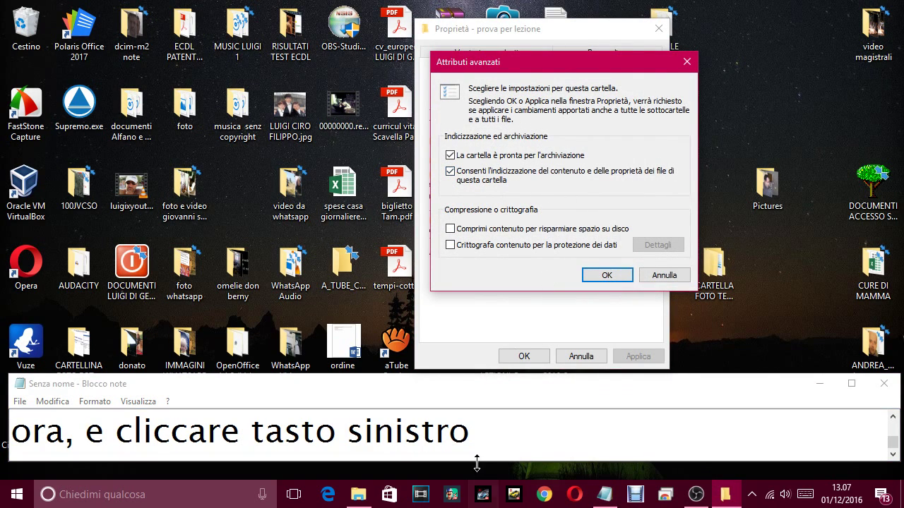
# Return to the note and finish the sentence with ", si apre una nuova finestra dove puoi spuntare alcune voci.".
pyautogui.click(480, 435)
pyautogui.write(', s')
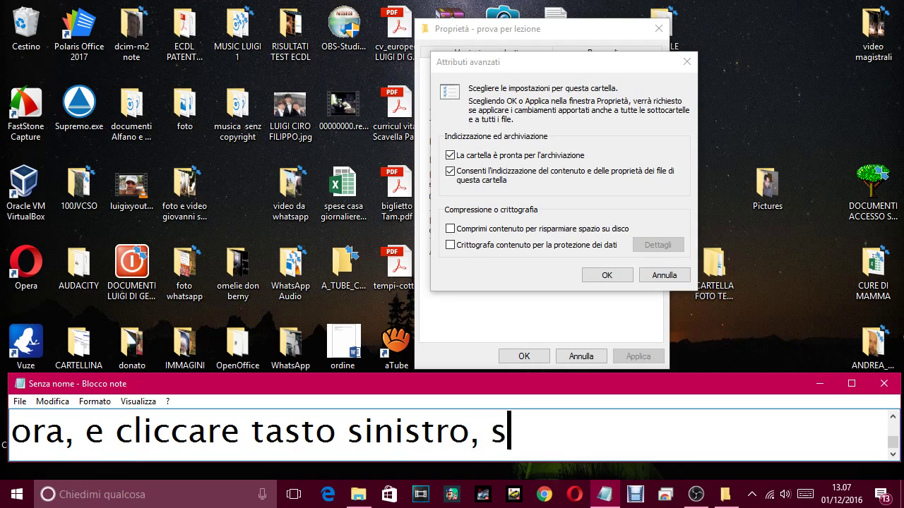
pyautogui.write('i apre una n')
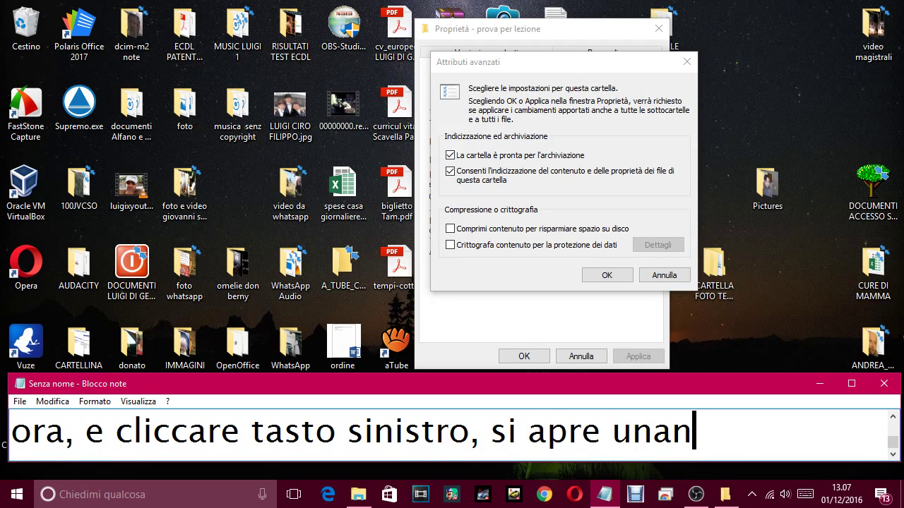
pyautogui.press('BackSpace')
pyautogui.write('nuova fi')
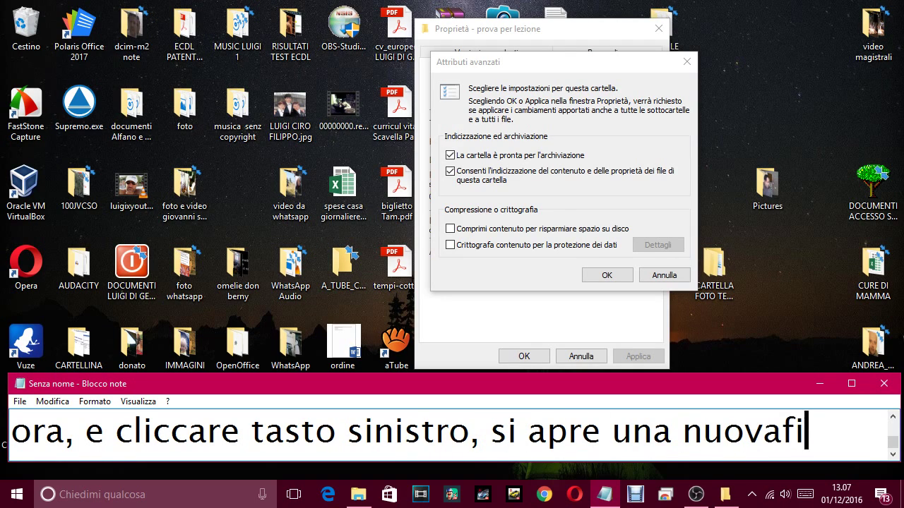
pyautogui.press('BackSpace')
pyautogui.press('BackSpace')
pyautogui.write('finestra dove')
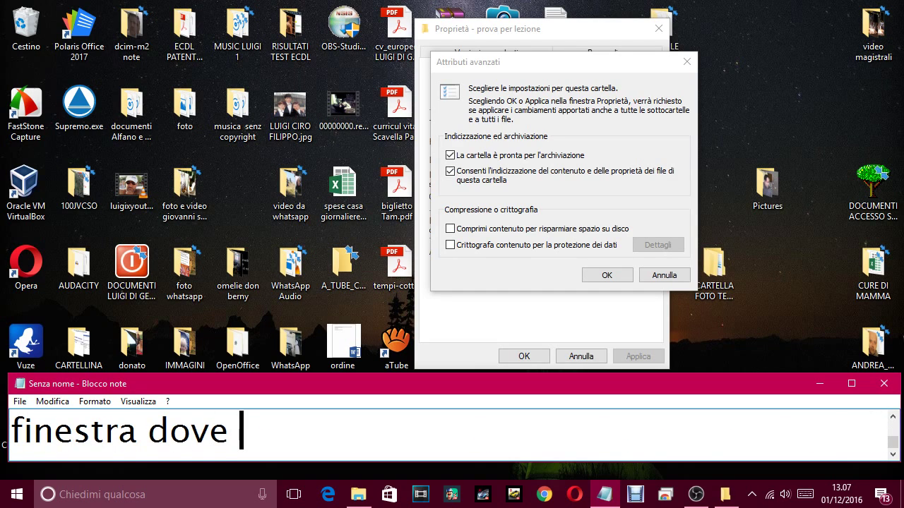
pyautogui.write(' puoi ')
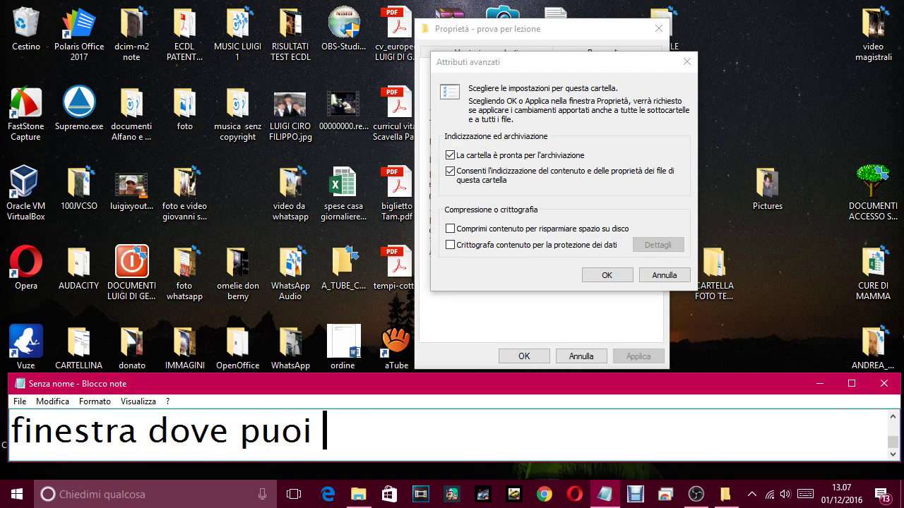
pyautogui.write('spuntare alcu')
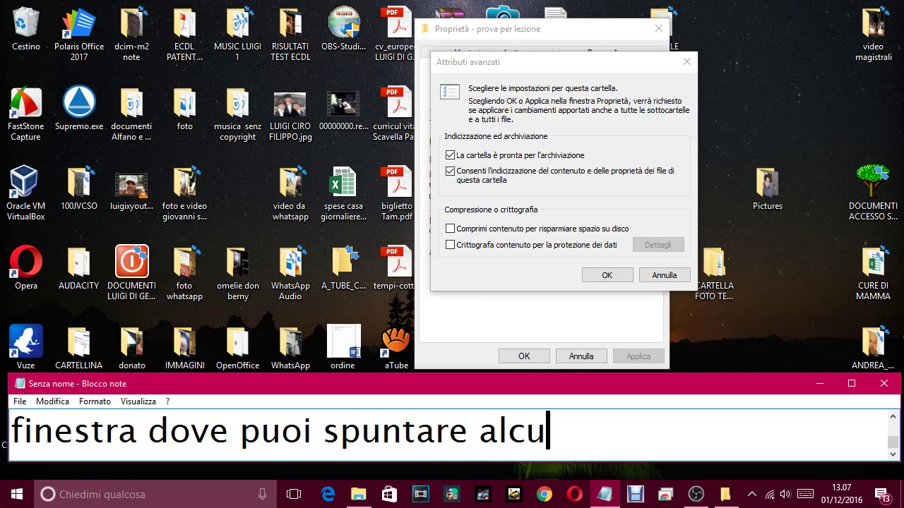
pyautogui.write('ne voci.')
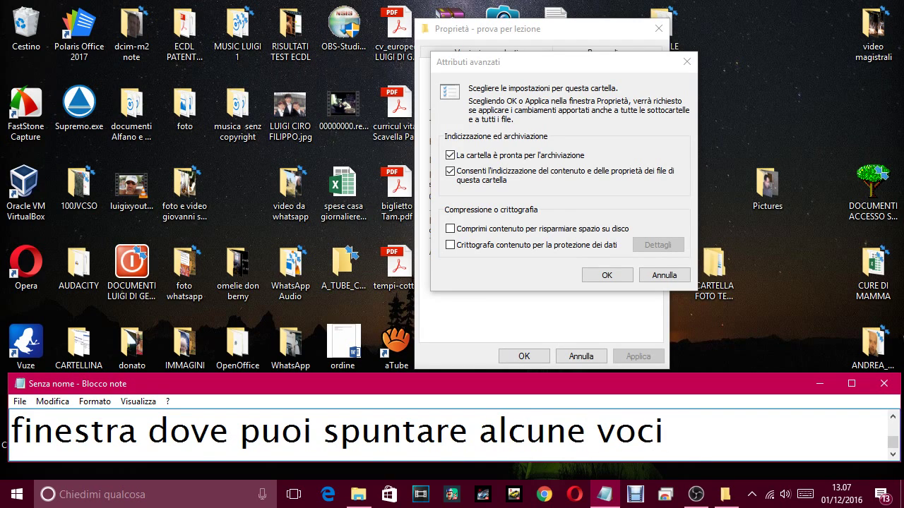
# Enable content compression to save disk space in the folder's advanced attributes, keeping the archiving option ticked, and return to the note.
pyautogui.click(450, 156)
pyautogui.click(456, 231)
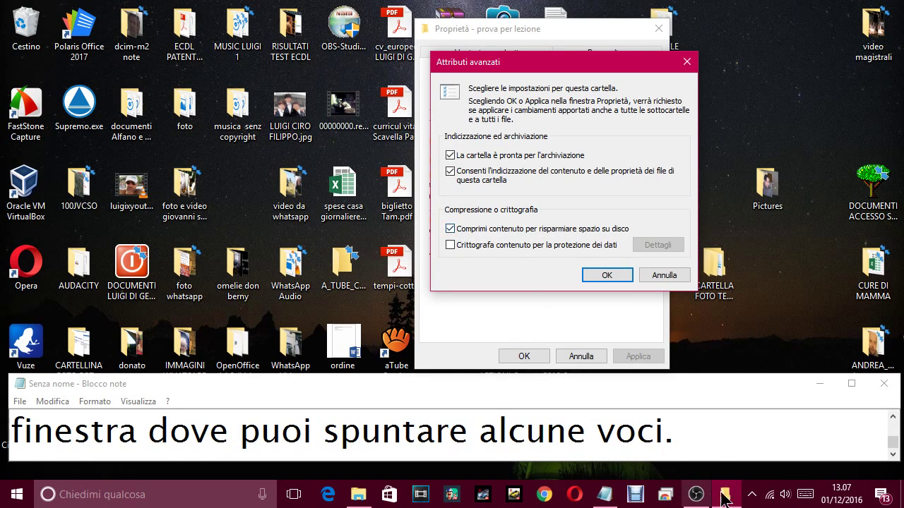
pyautogui.click(703, 431)
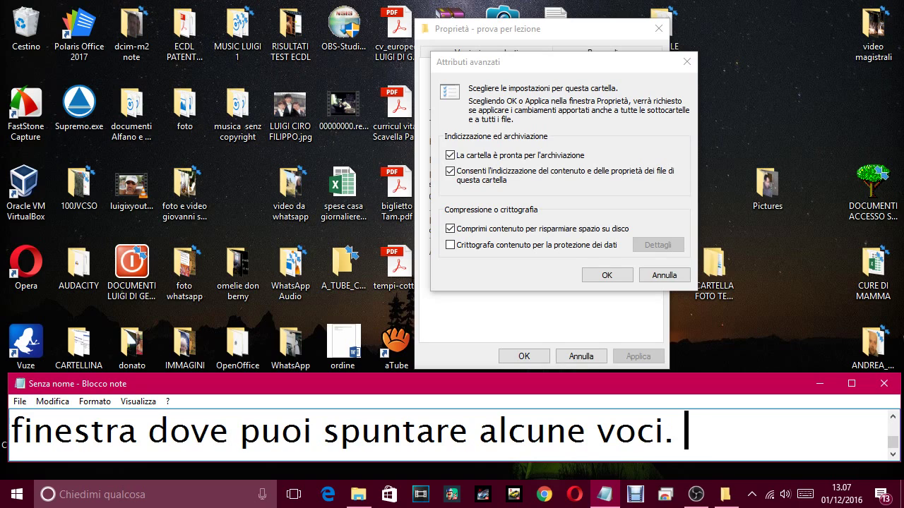
# Begin the note's next sentence with "la prima", correcting the mistyped letters.
pyautogui.write('lal pri')
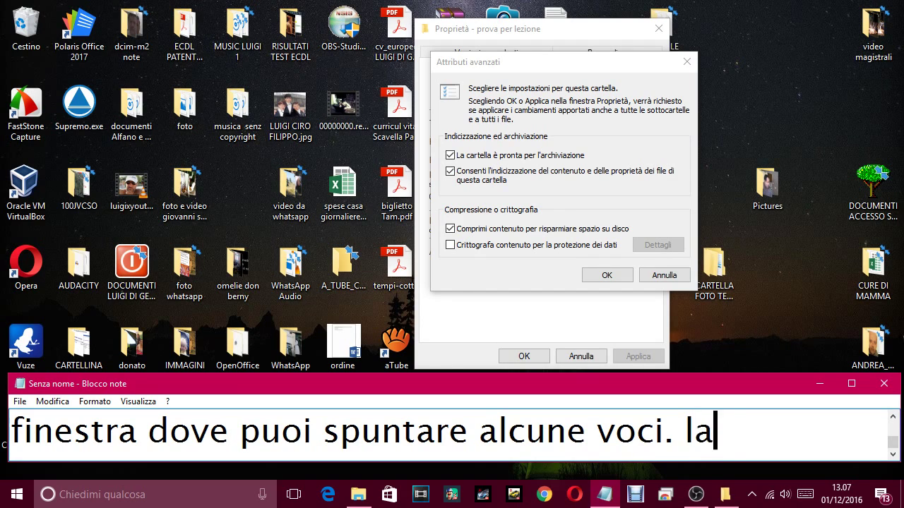
pyautogui.press('BackSpace')
pyautogui.press('BackSpace')
pyautogui.press('BackSpace')
pyautogui.press('BackSpace')
pyautogui.press('BackSpace')
pyautogui.write('prima')
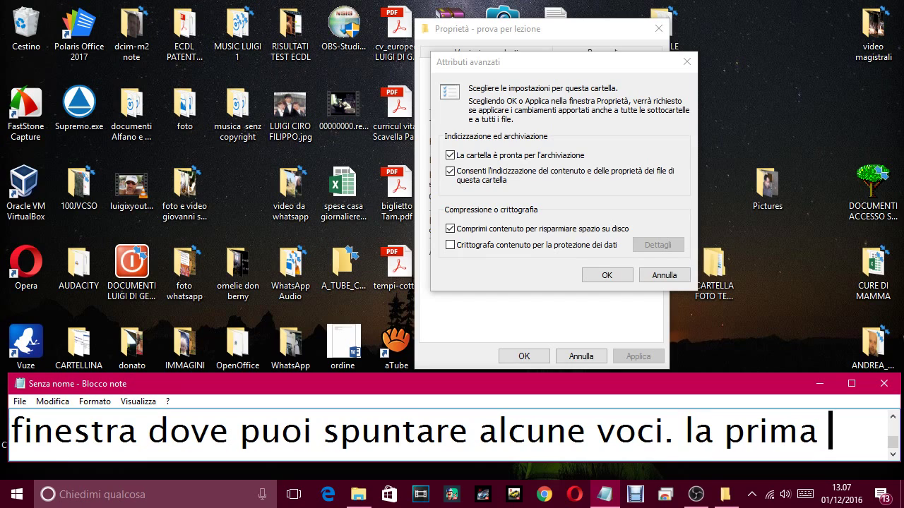
# Extend the note's sentence about the first option with "dove dice che è pronta per l'archiviazione".
pyautogui.write('dove do')
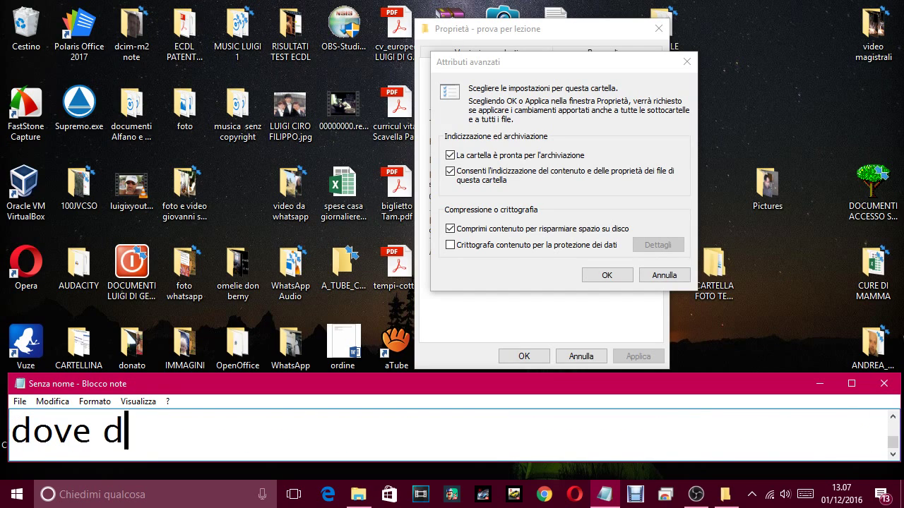
pyautogui.write('v')
pyautogui.press('BackSpace')
pyautogui.press('BackSpace')
pyautogui.write('ice che è prontape')
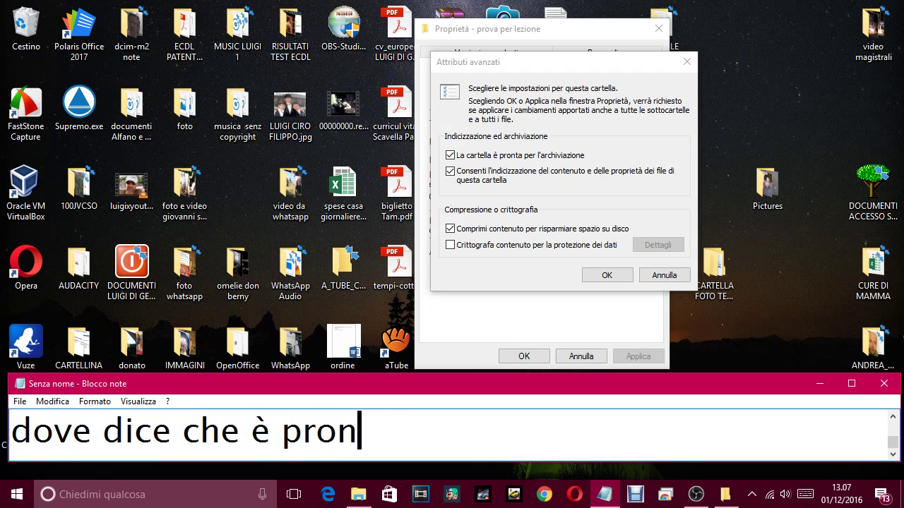
pyautogui.press('BackSpace')
pyautogui.press('BackSpace')
pyautogui.write("per l0'ar")
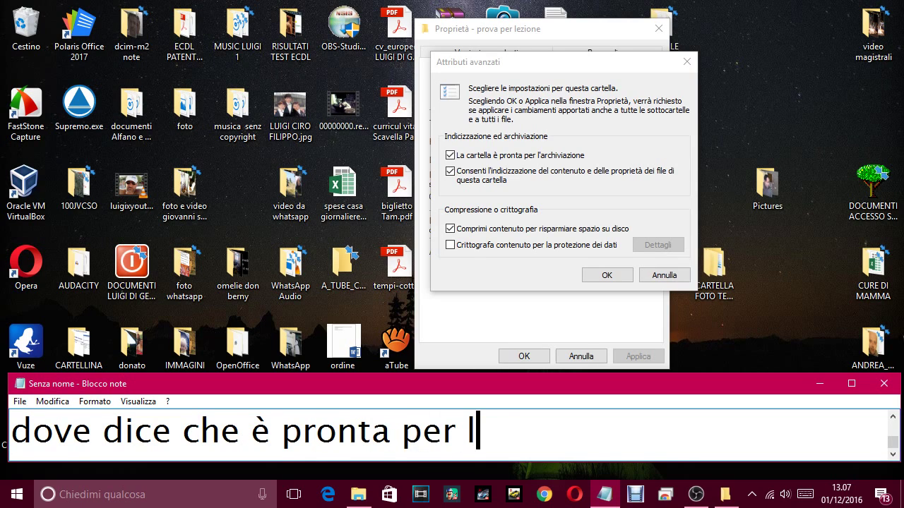
pyautogui.press('BackSpace')
pyautogui.press('BackSpace')
pyautogui.write('archi')
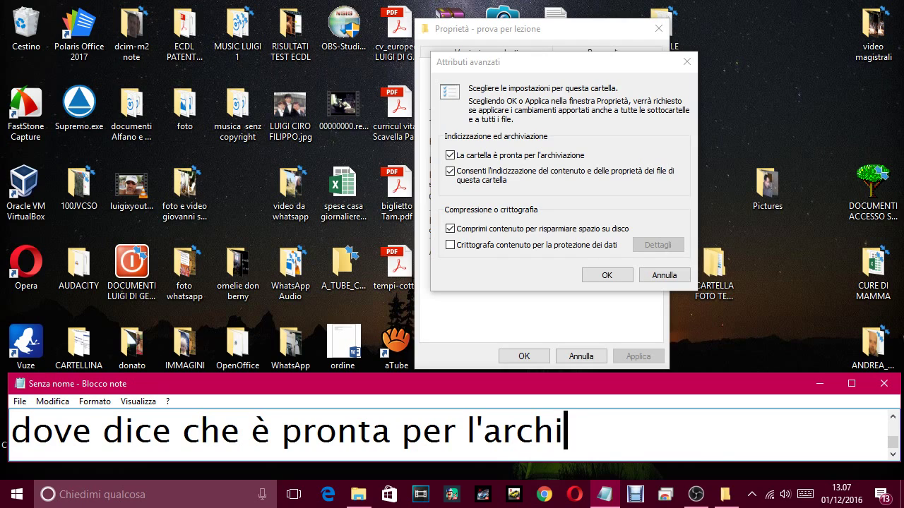
pyautogui.write('viazione')
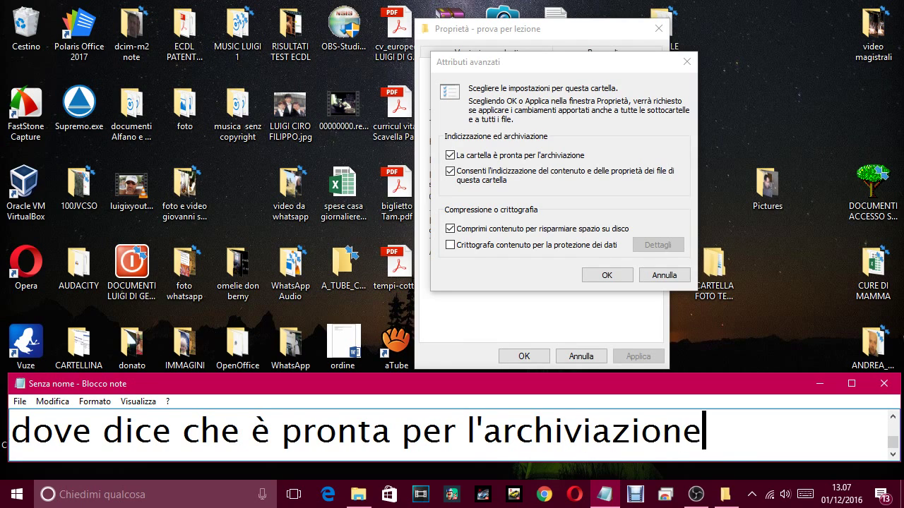
# Continue the note's sentence about the archiving option with "conviene sempre spuntarla,", correcting the mistyped letters.
pyautogui.write(' convei')
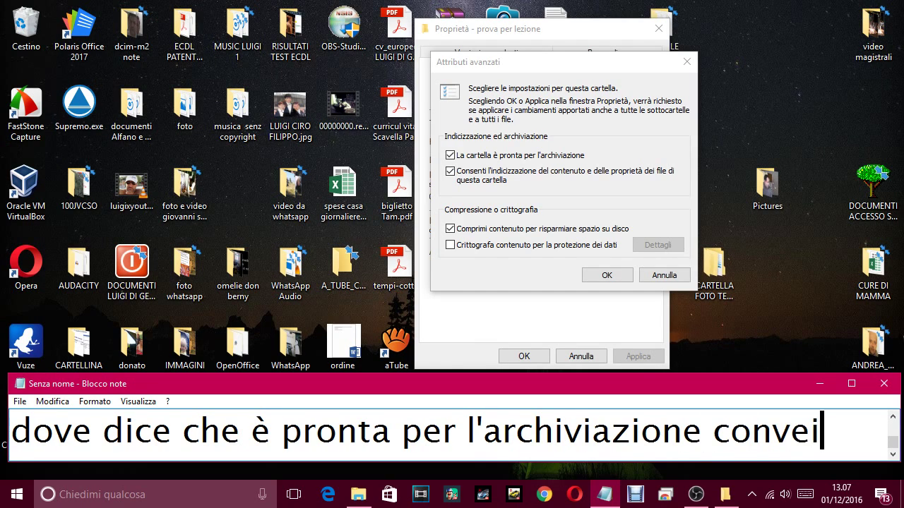
pyautogui.press('BackSpace')
pyautogui.press('BackSpace')
pyautogui.write('iene sem')
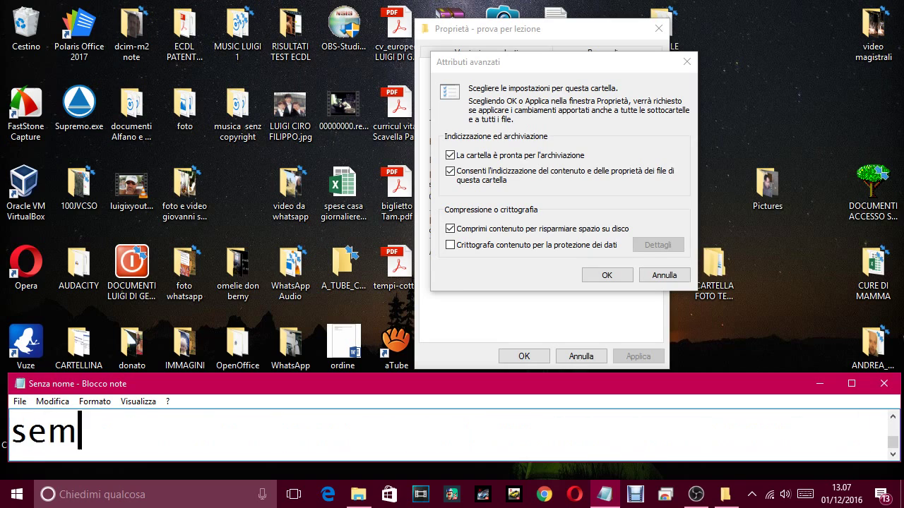
pyautogui.write('pre spuntarla, ')
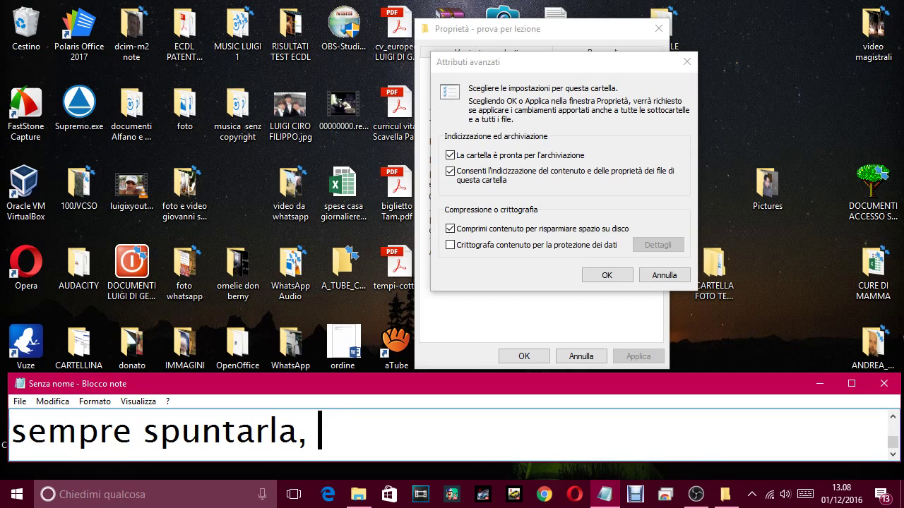
# Extend the note with "e poi quella per la compressione," to introduce the compression option.
pyautogui.write('e  poi q')
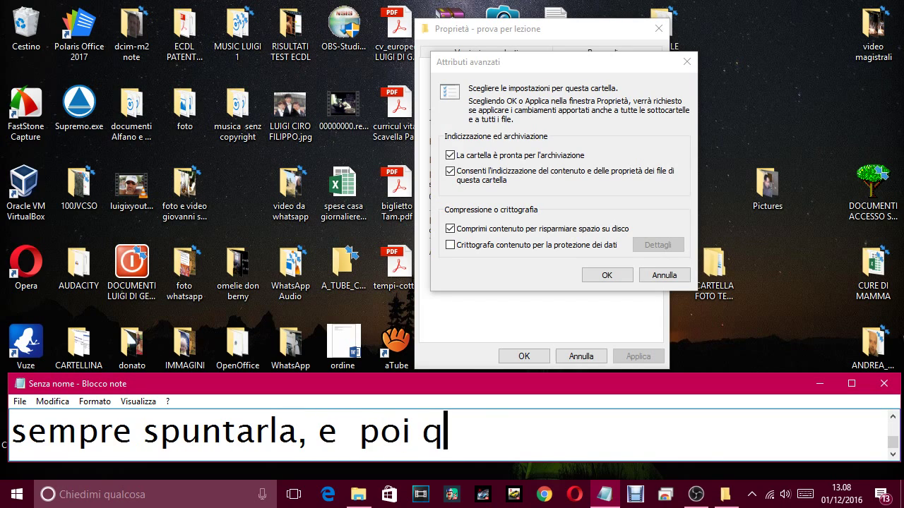
pyautogui.write('uella per ')
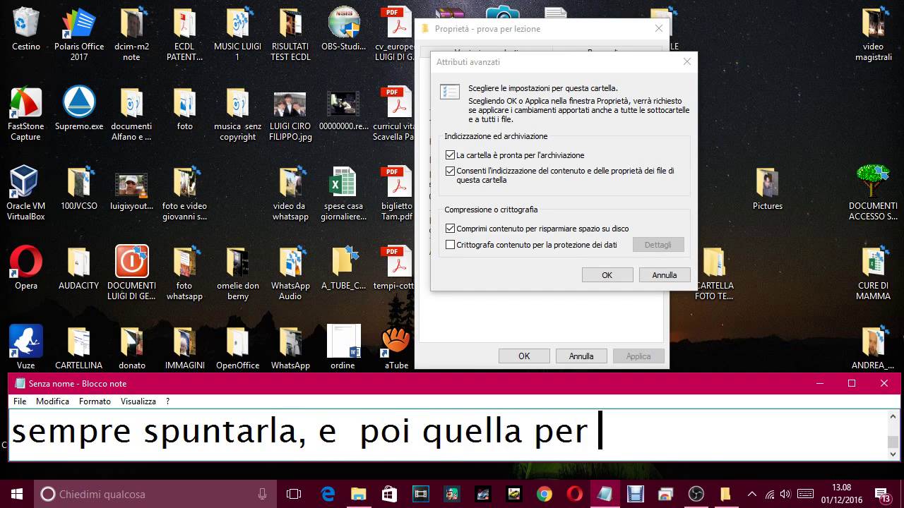
pyautogui.write('la comp')
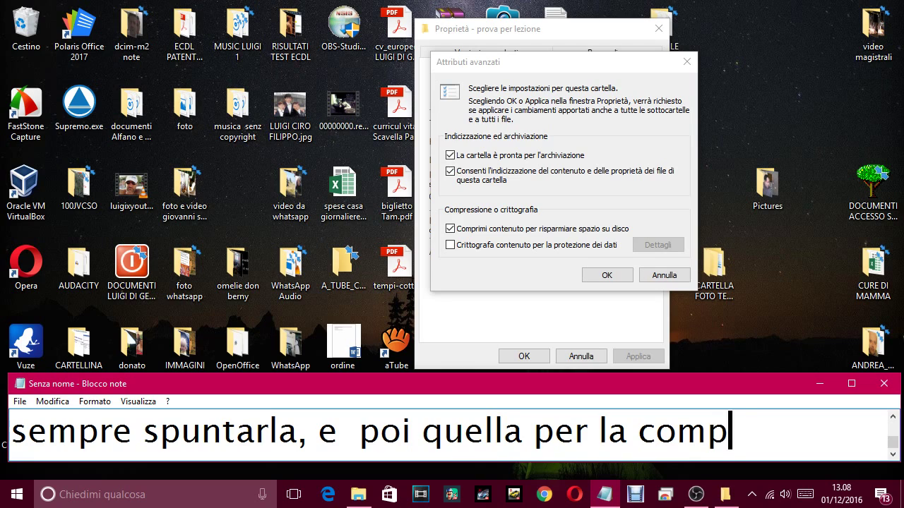
pyautogui.write('ressione')
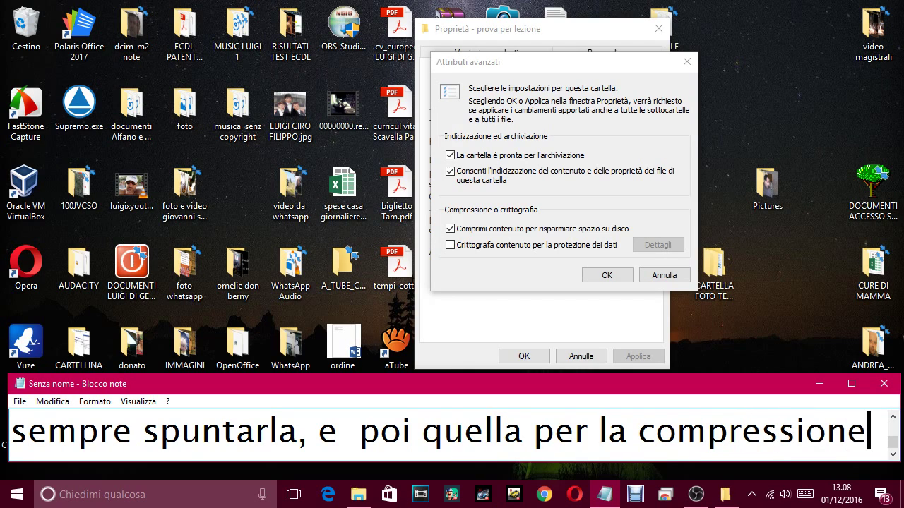
pyautogui.write(',')
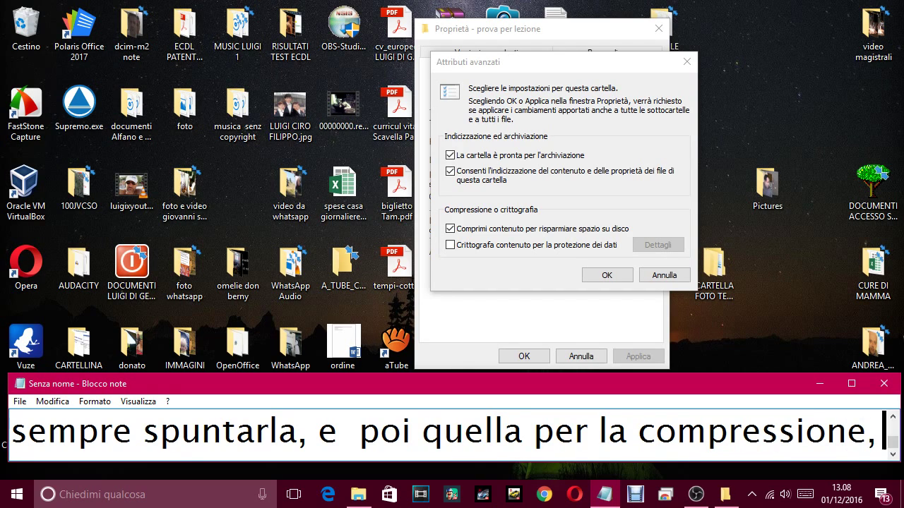
# Finish the note's sentence with "la puoi spuntare appunto per comprimre.", replacing the mistyped fragments.
pyautogui.write(' la su')
pyautogui.press('BackSpace')
pyautogui.press('BackSpace')
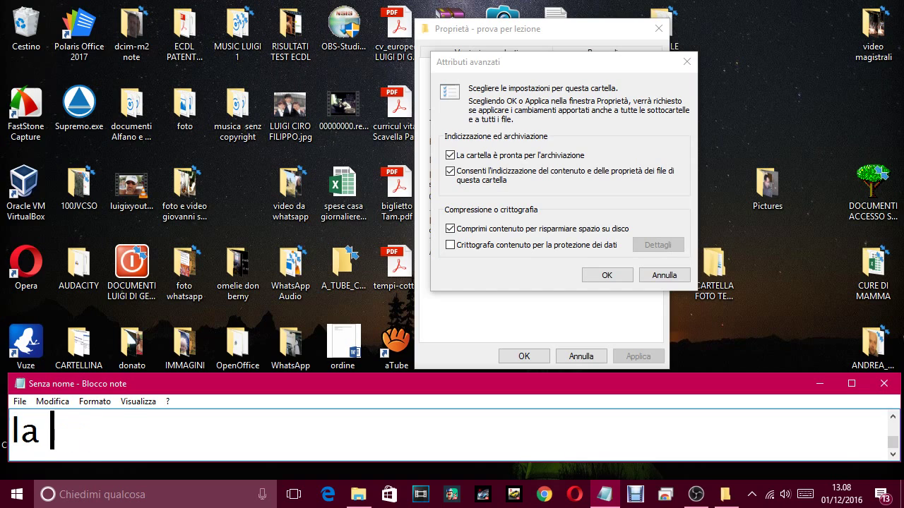
pyautogui.write('puoi spu')
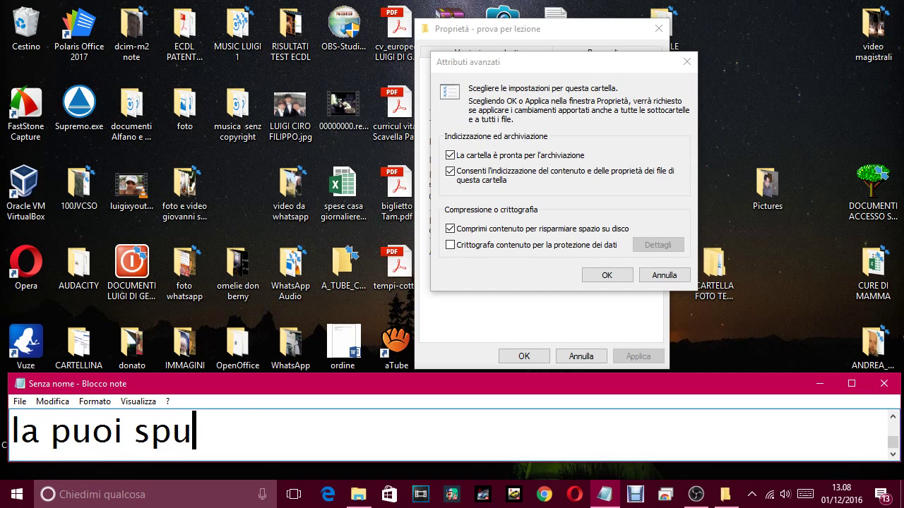
pyautogui.write('ntare app')
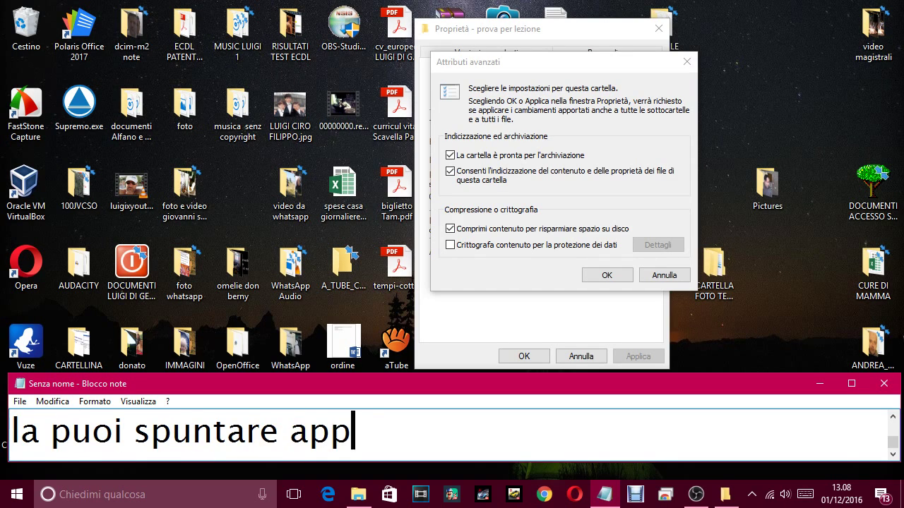
pyautogui.write('unto per comprin')
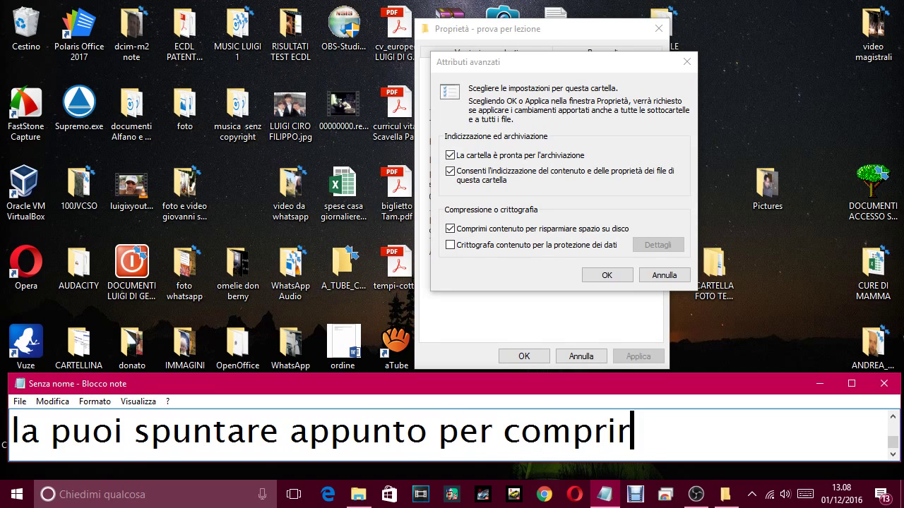
pyautogui.press('BackSpace')
pyautogui.write('er compriem')
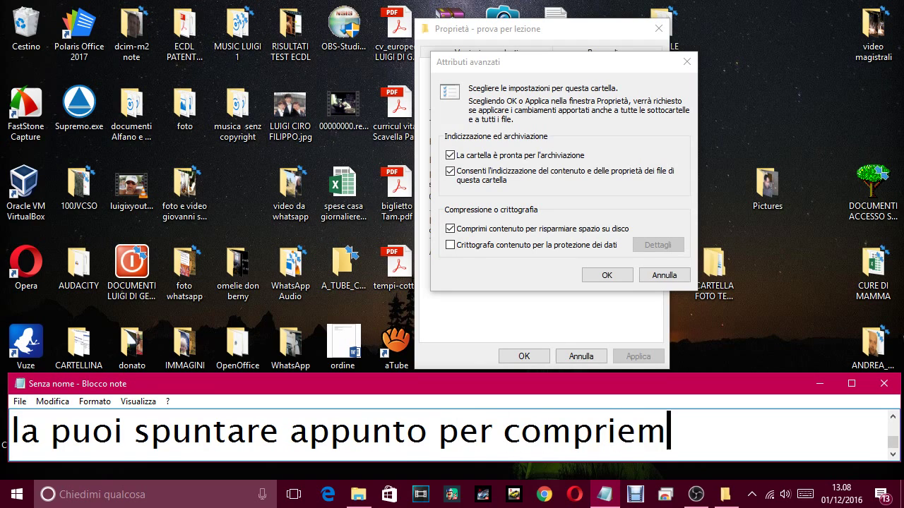
pyautogui.press('BackSpace')
pyautogui.press('BackSpace')
pyautogui.write('mre.')
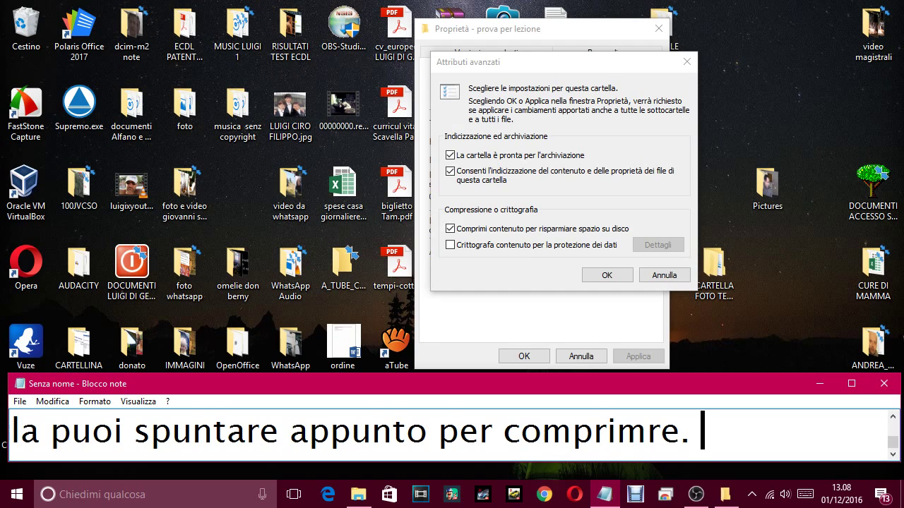
# Confirm the folder's advanced attributes and add "dai ok, e poi" to the note.
pyautogui.click(604, 278)
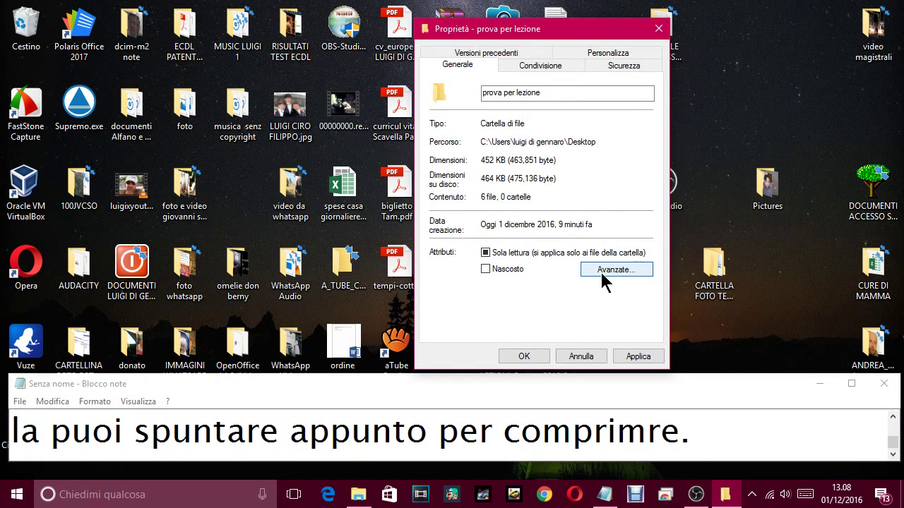
pyautogui.click(717, 439)
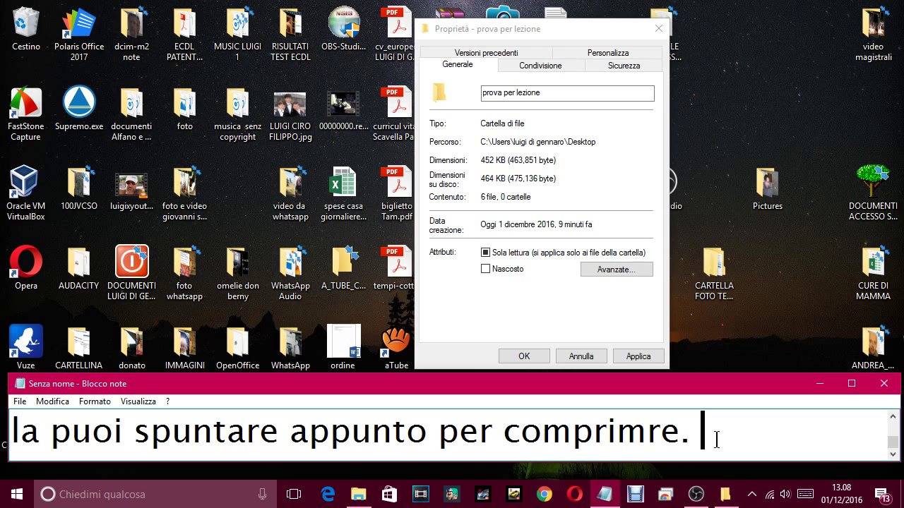
pyautogui.write('dai ok')
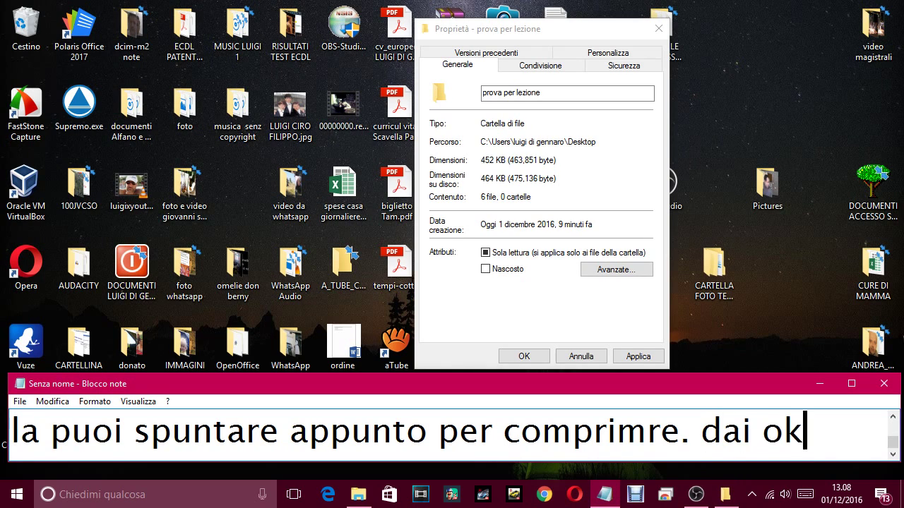
pyautogui.write(', e poi')
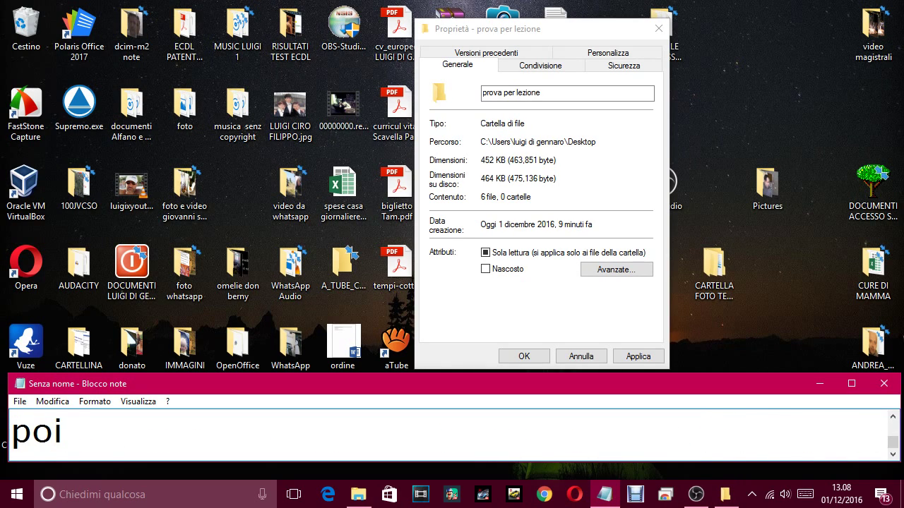
# Apply the compression change in the folder's properties and continue the note with "dai applica,", leaving the confirmation dialog open.
pyautogui.click(640, 357)
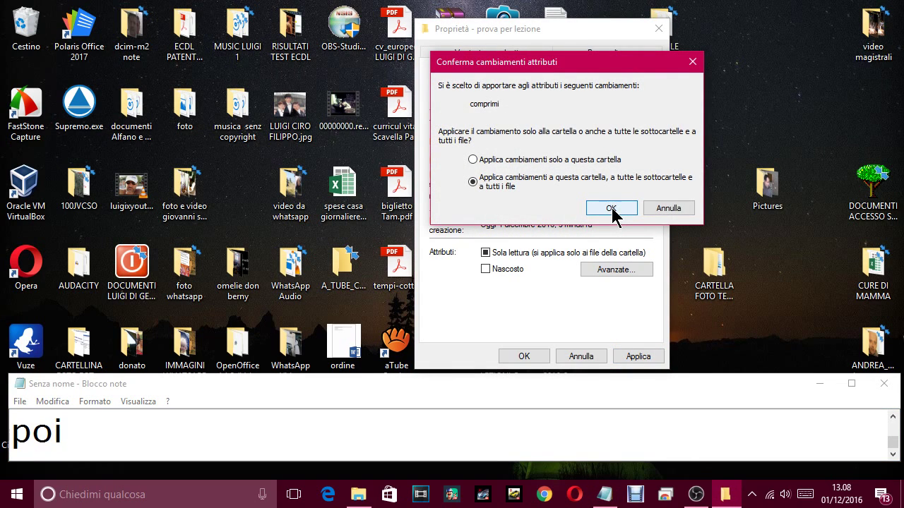
pyautogui.click(109, 436)
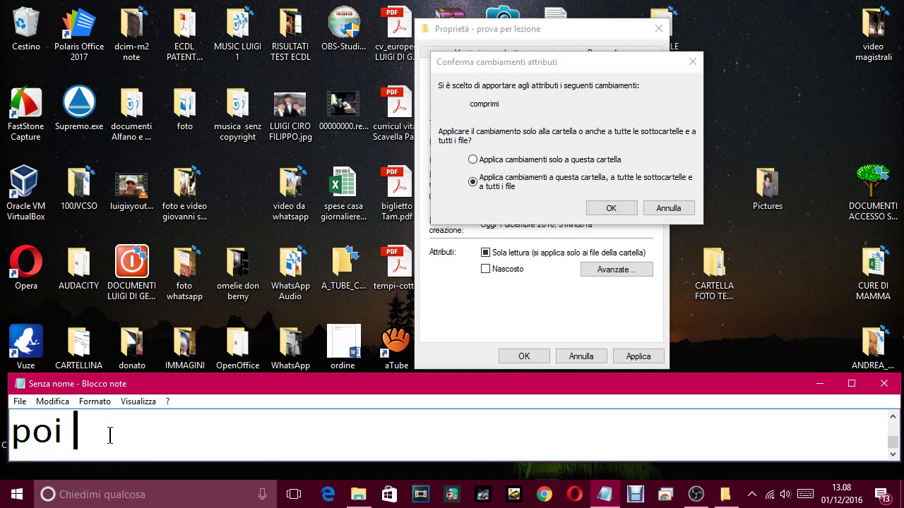
pyautogui.write('dai pp')
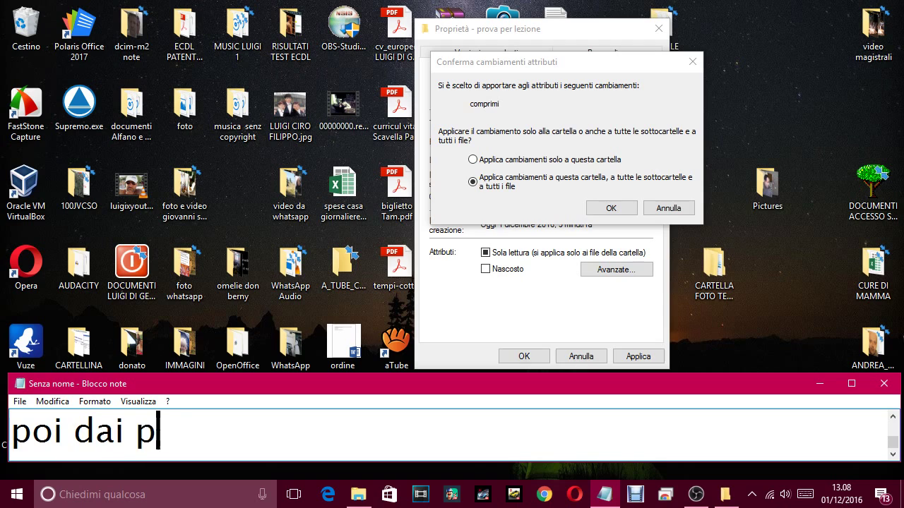
pyautogui.press('BackSpace')
pyautogui.press('BackSpace')
pyautogui.write('applica,')
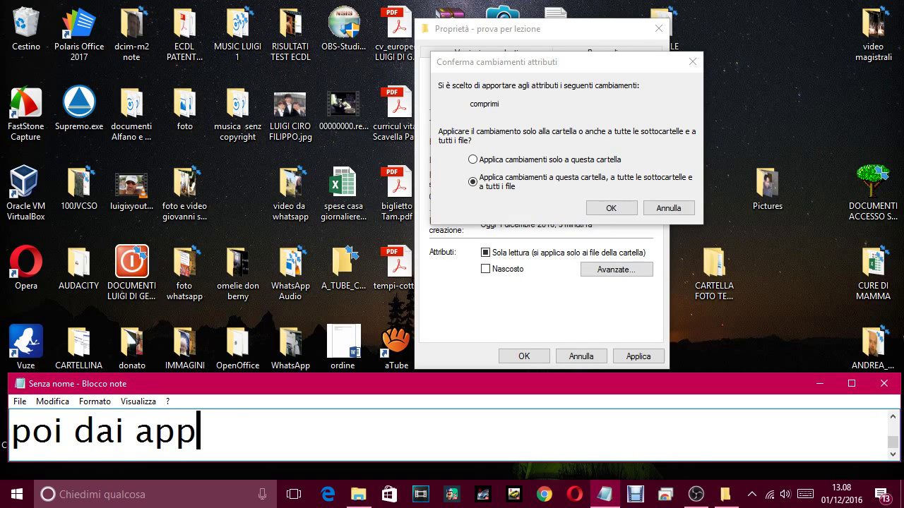
# Describe the confirmation dialog in the note with "si apre questa finestra, e spunti la seconda voce,".
pyautogui.write(' si a')
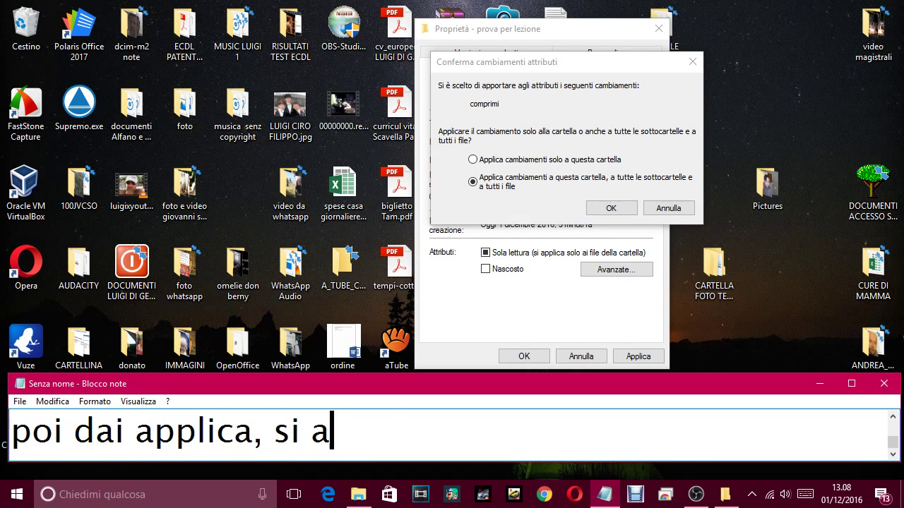
pyautogui.write('pre questa s')
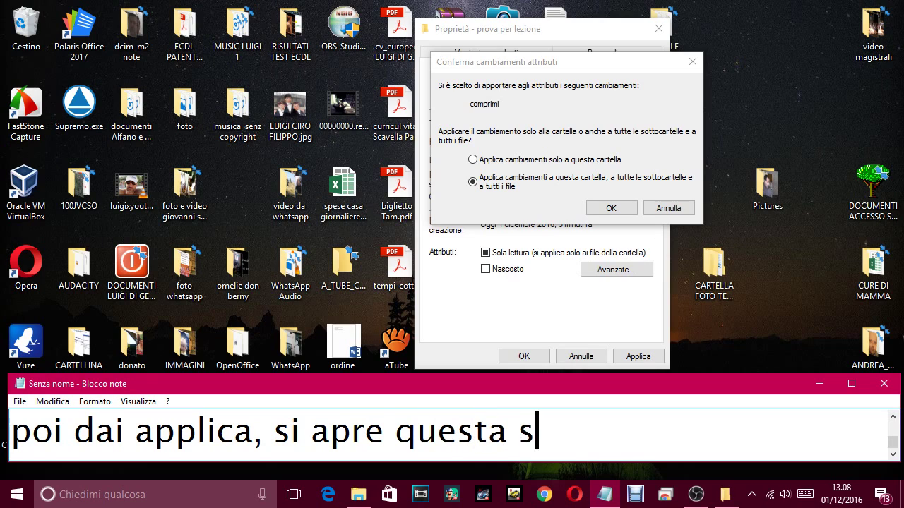
pyautogui.press('BackSpace')
pyautogui.write('fines')
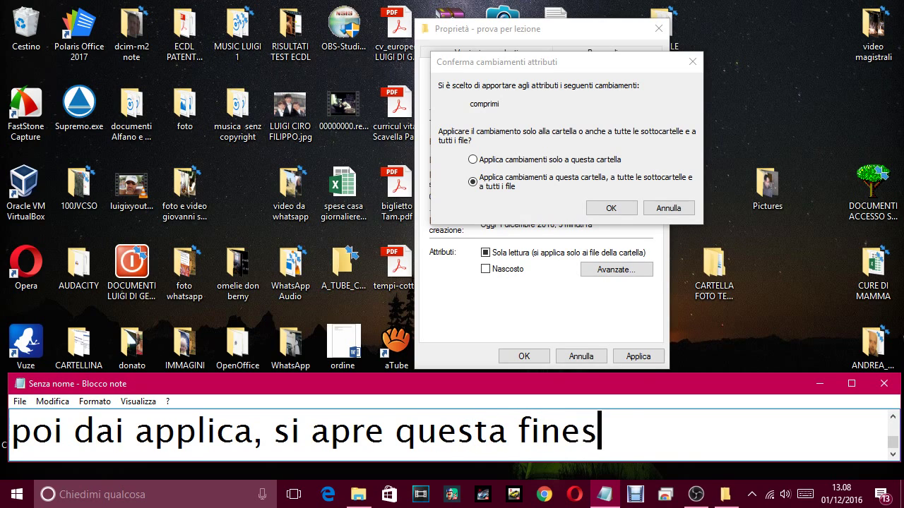
pyautogui.write('tra, e ')
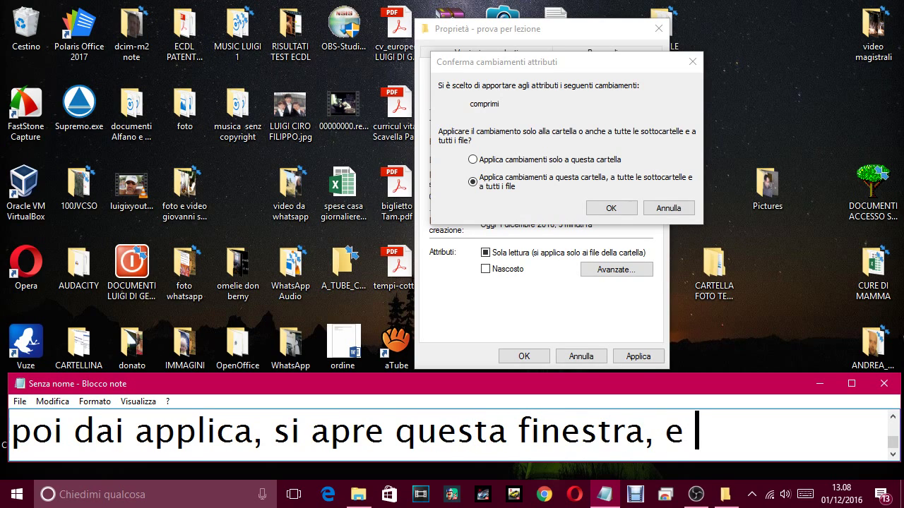
pyautogui.write('spun')
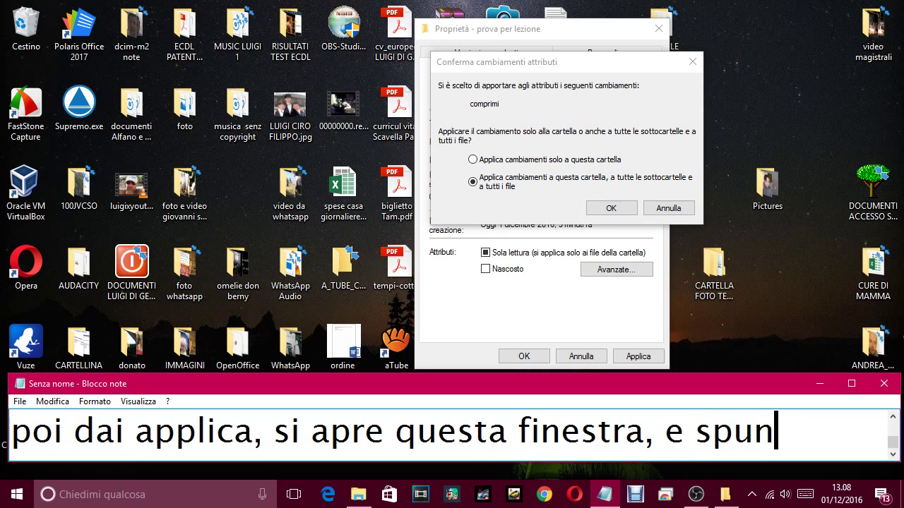
pyautogui.write('ti la sec')
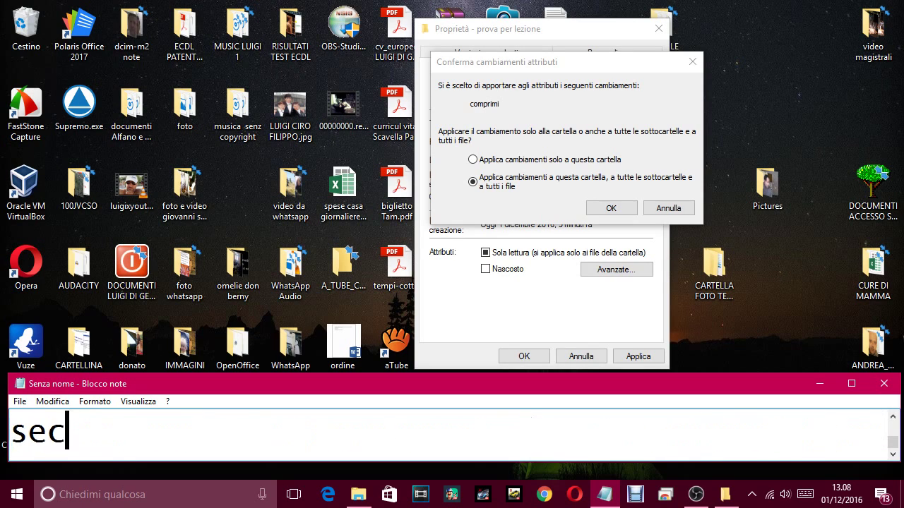
pyautogui.write('onda voce,')
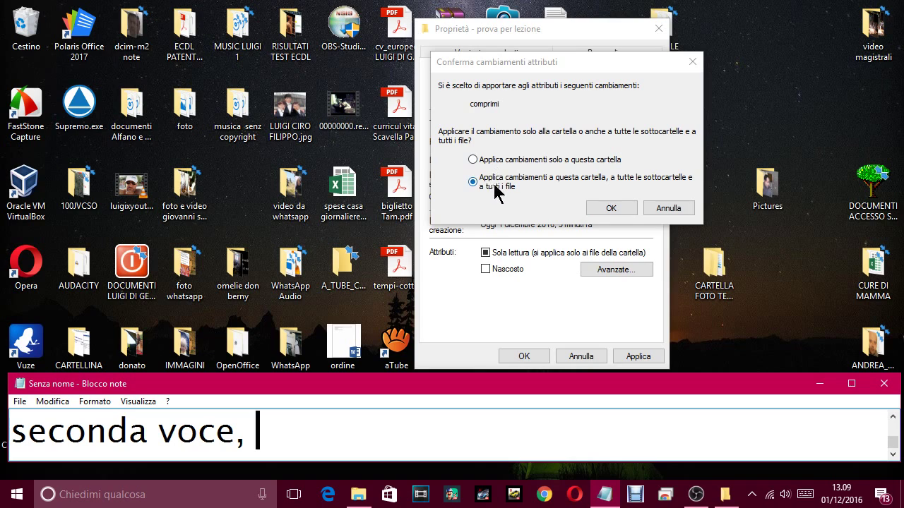
# Keep the option covering the folder, subfolders and files selected, and add "applica a tutte le sottocartelle e file" to the note.
pyautogui.click(474, 160)
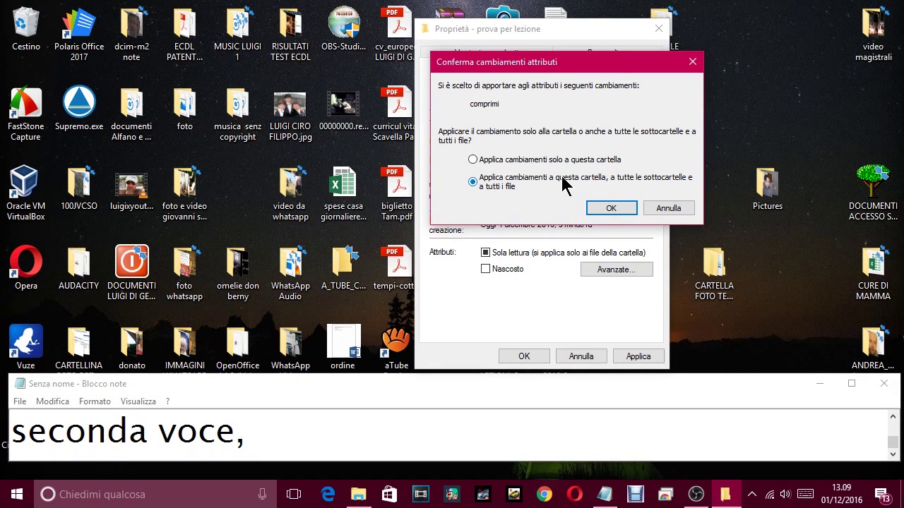
pyautogui.click(304, 433)
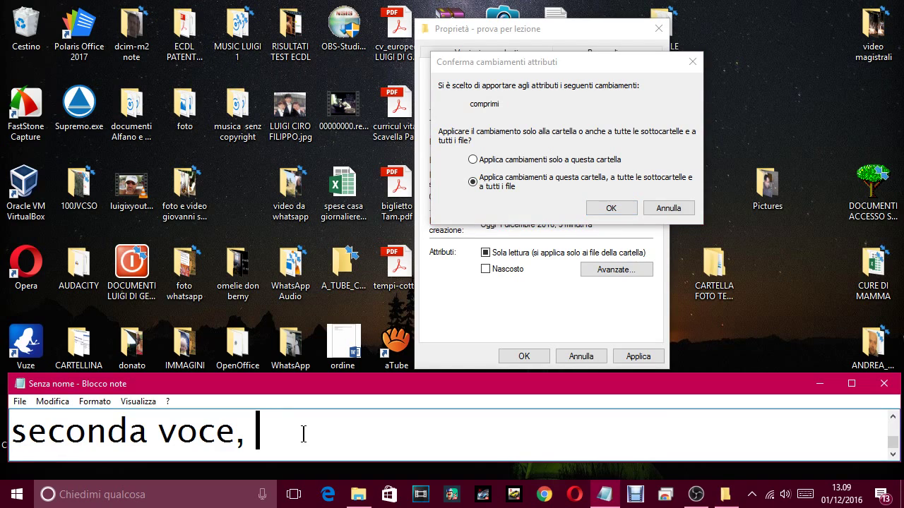
pyautogui.write('a')
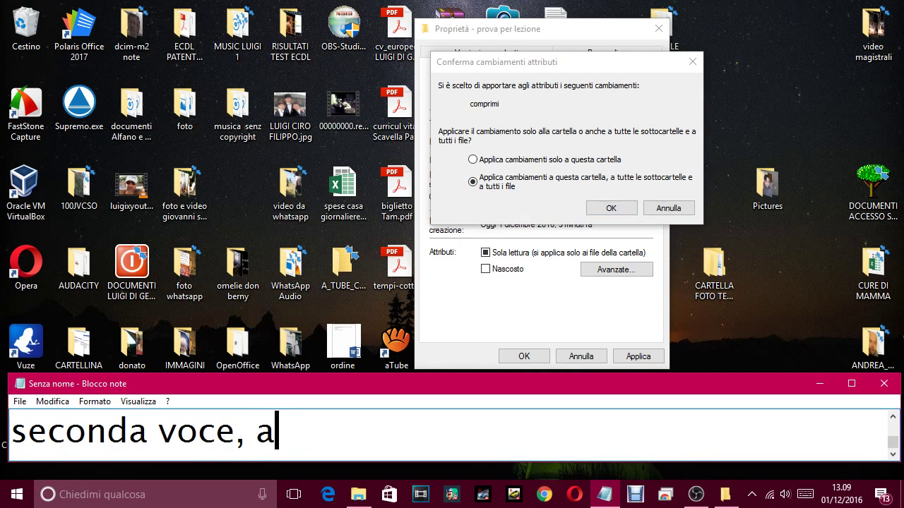
pyautogui.write('pplica a tu')
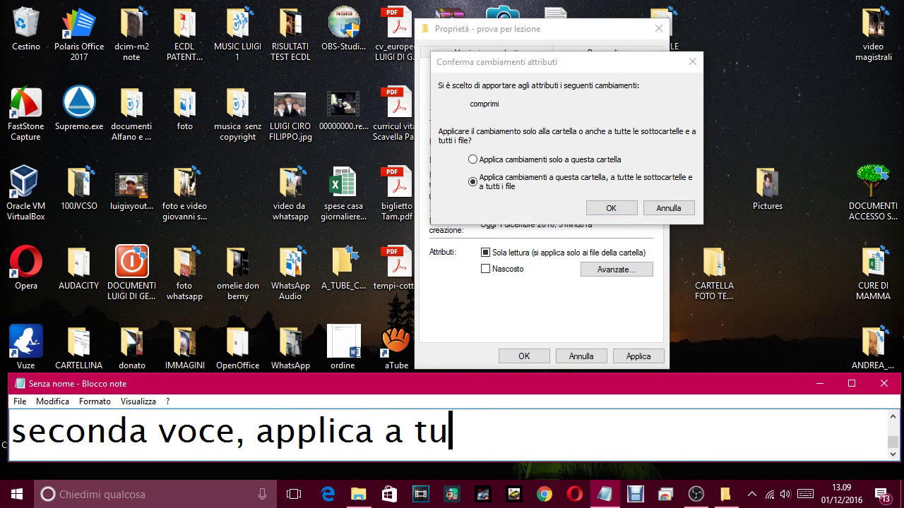
pyautogui.write('tte le sottocare')
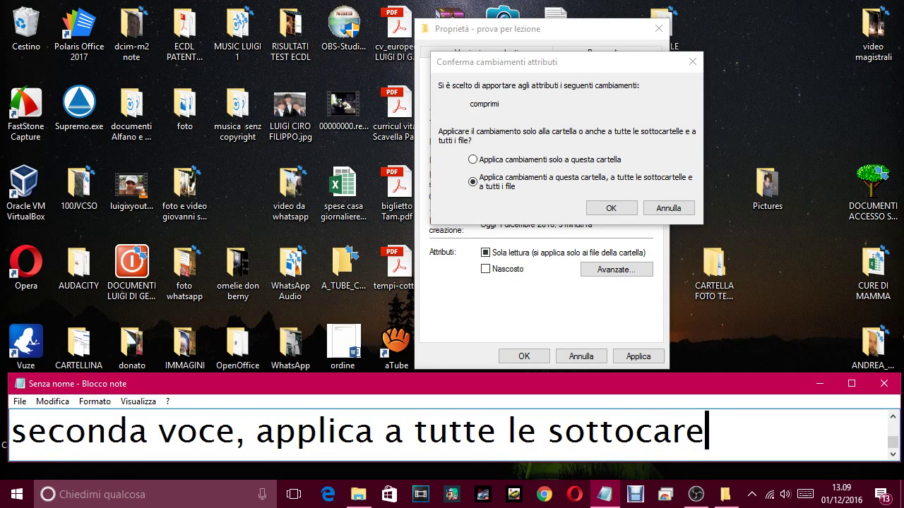
pyautogui.press('BackSpace')
pyautogui.write('telle e file')
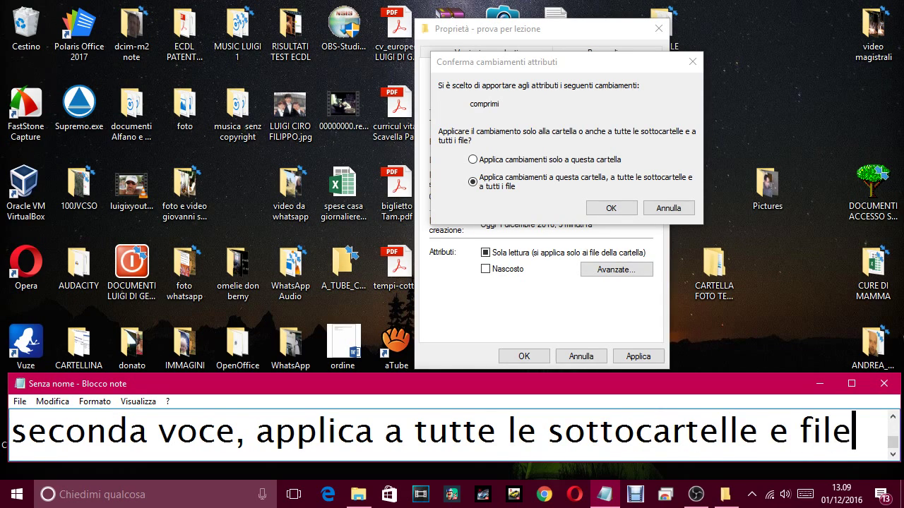
# Add ", dai ok" to the note, with "dai ok" on a new line, and confirm compressing the folder, its subfolders and files.
pyautogui.write(',')
pyautogui.press('Return')
pyautogui.write('dai ok')
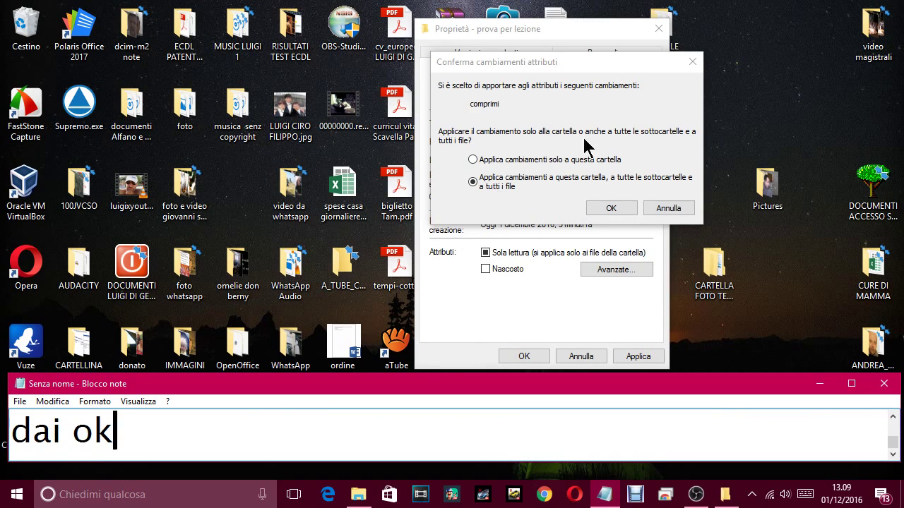
pyautogui.click(618, 208)
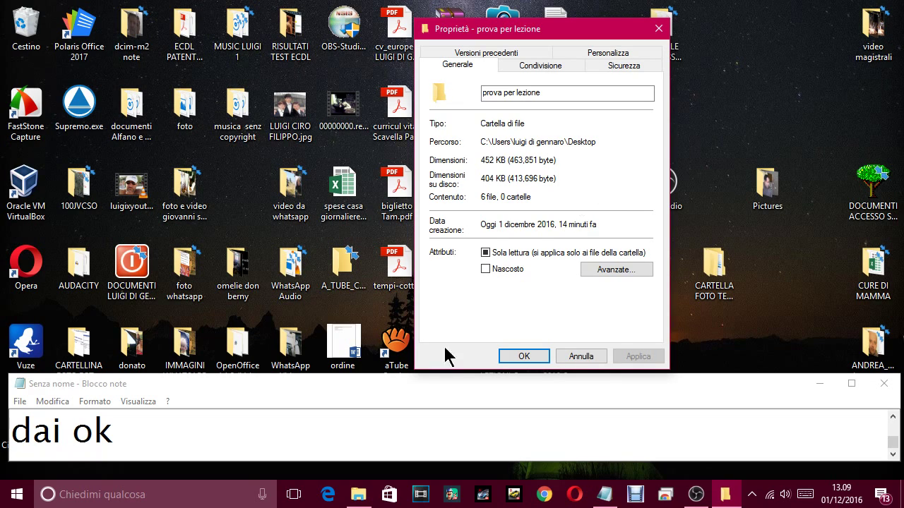
# Continue the note after "dai ok" with ", e il gioco è fatto.".
pyautogui.click(125, 429)
pyautogui.write('dai ok')
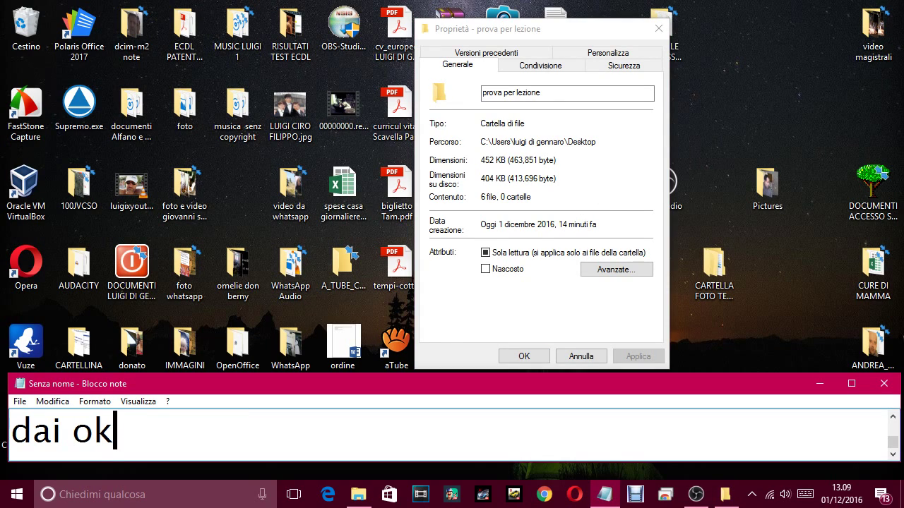
pyautogui.write(', e il gio')
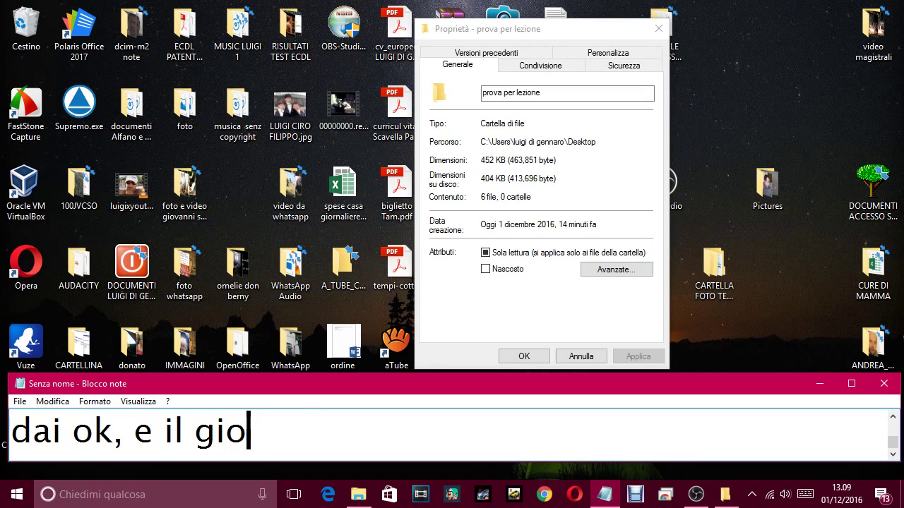
pyautogui.write('co è fatto. ')
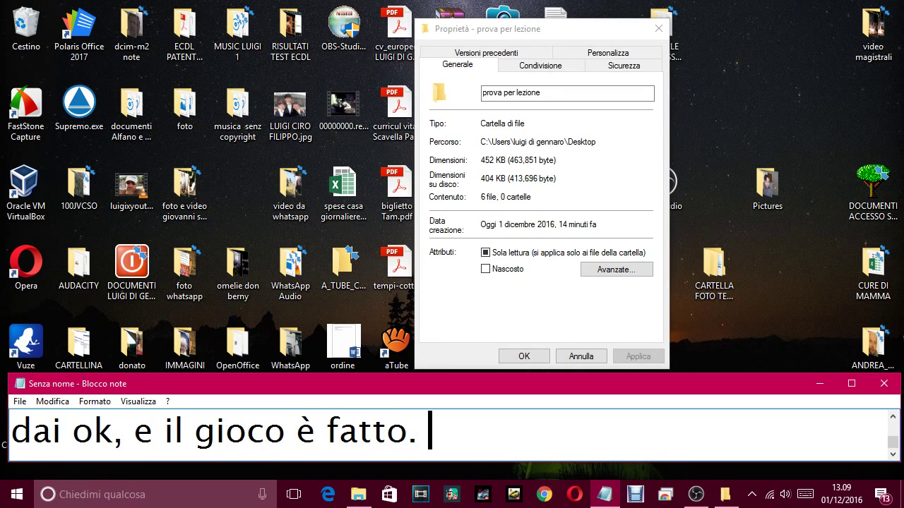
# Add "ora se vedi bene, la cartella è diminuita di dimensioni, infatti ora è 404 kb su disco." to the note.
pyautogui.write('ora ')
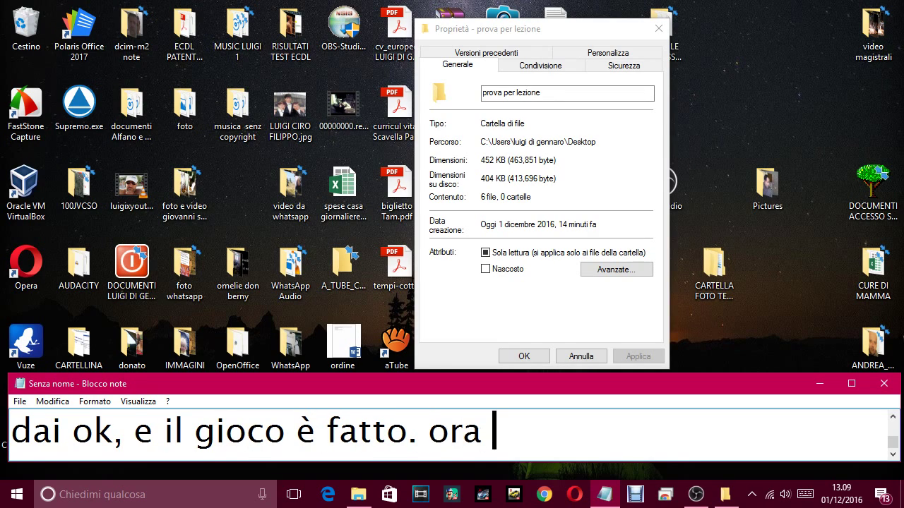
pyautogui.write('se vedi ')
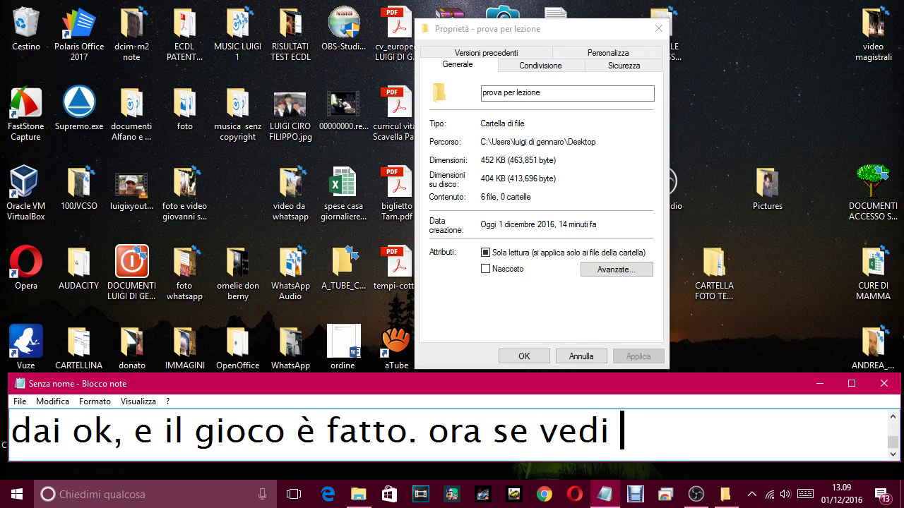
pyautogui.write('bene,')
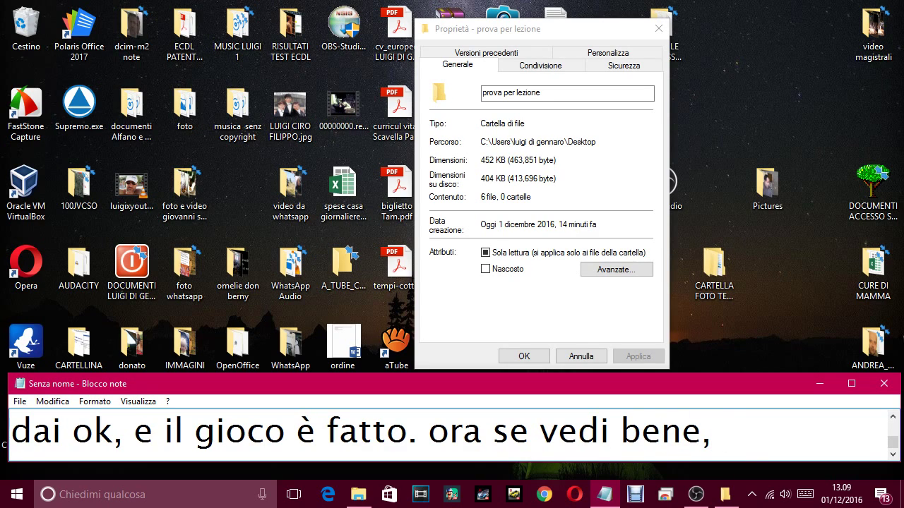
pyautogui.write(' la cartella')
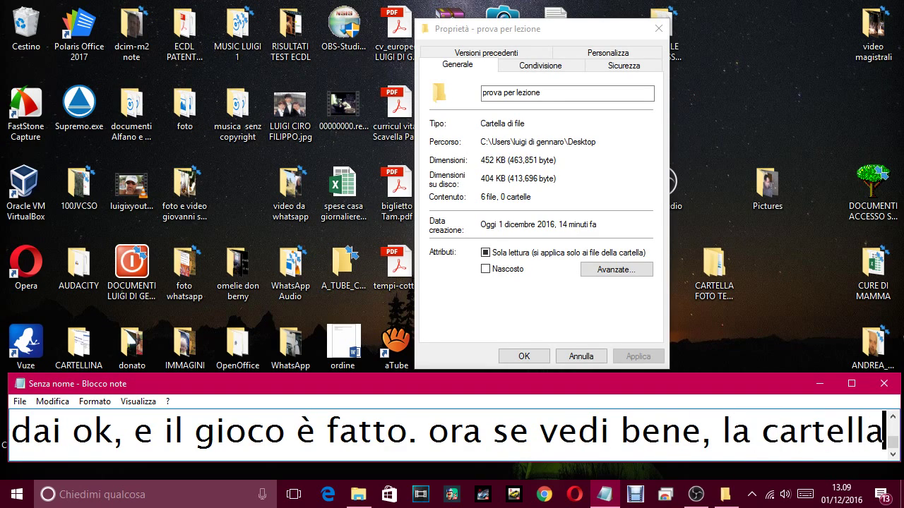
pyautogui.write(' è dimin')
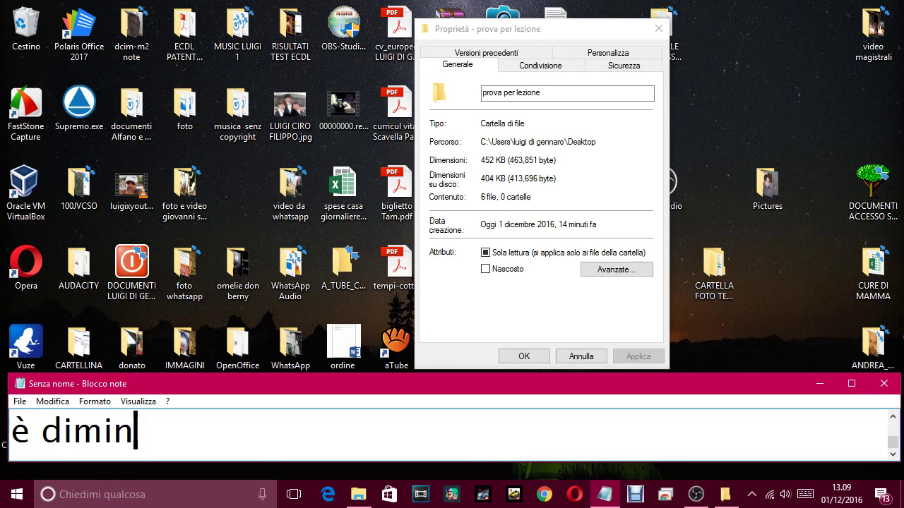
pyautogui.write('uita di ')
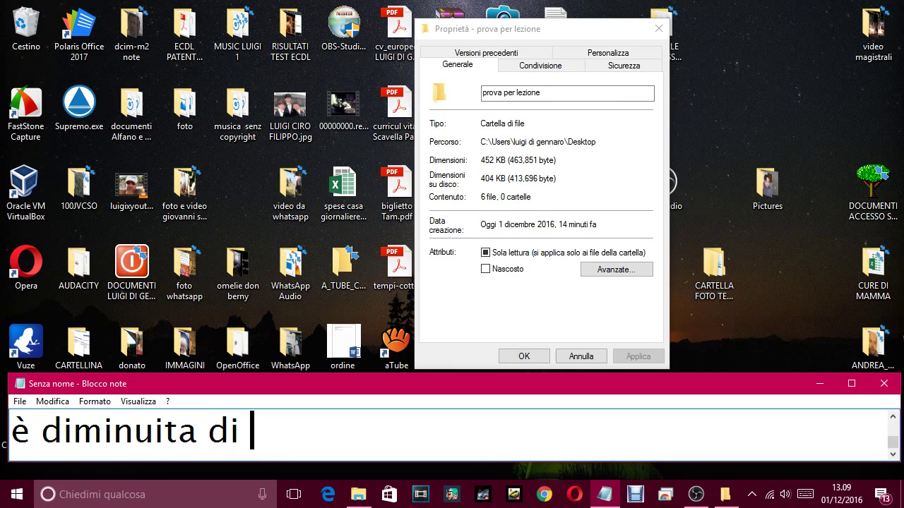
pyautogui.write('dimension')
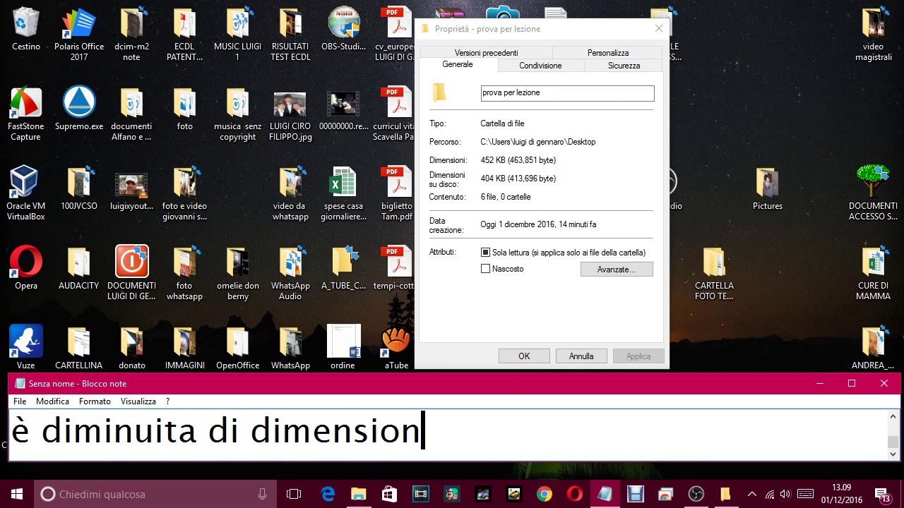
pyautogui.write('i, infa')
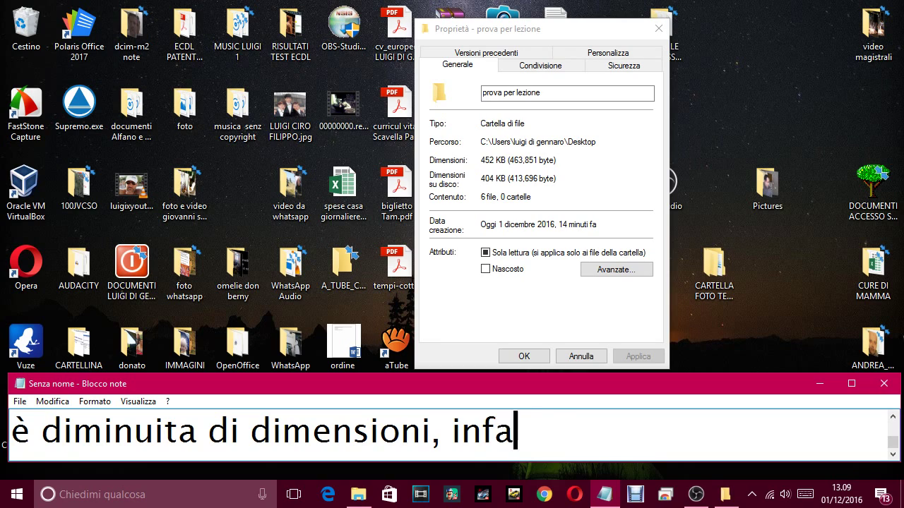
pyautogui.write('tti ora è ')
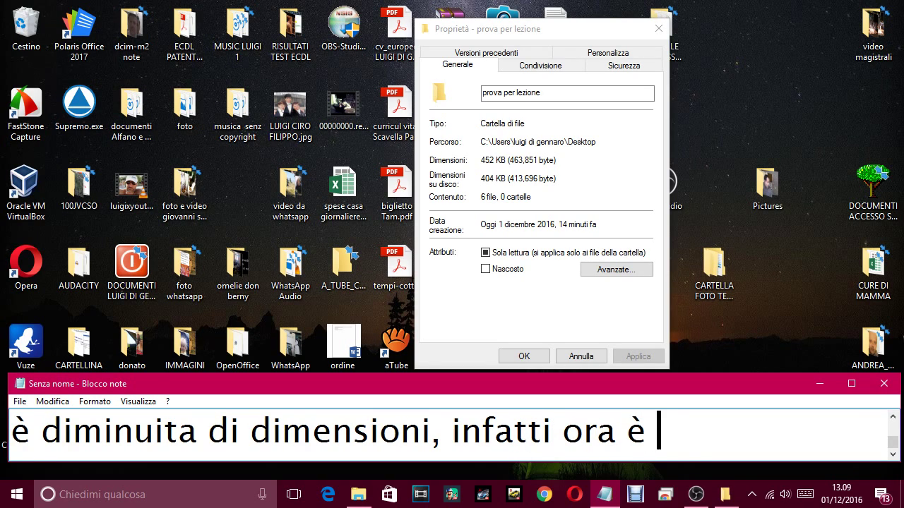
pyautogui.write('404k')
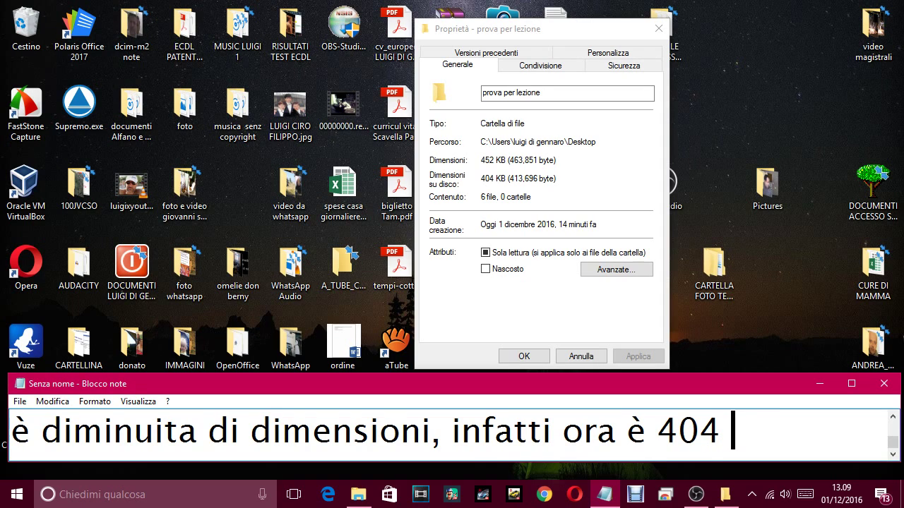
pyautogui.write(' kb su disco')
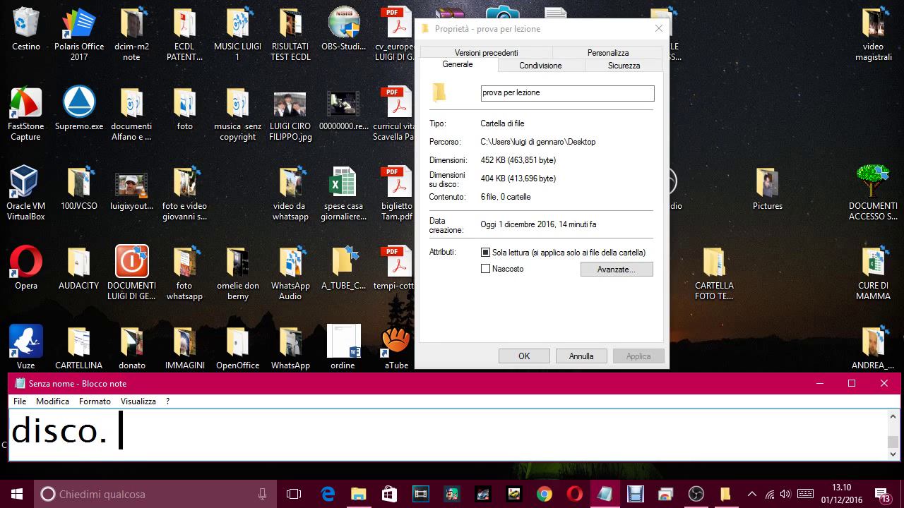
# Continue the note with "ora l'abbiamo fatto con una piccola cartella e pochi file,".
pyautogui.write(". ora l'a")
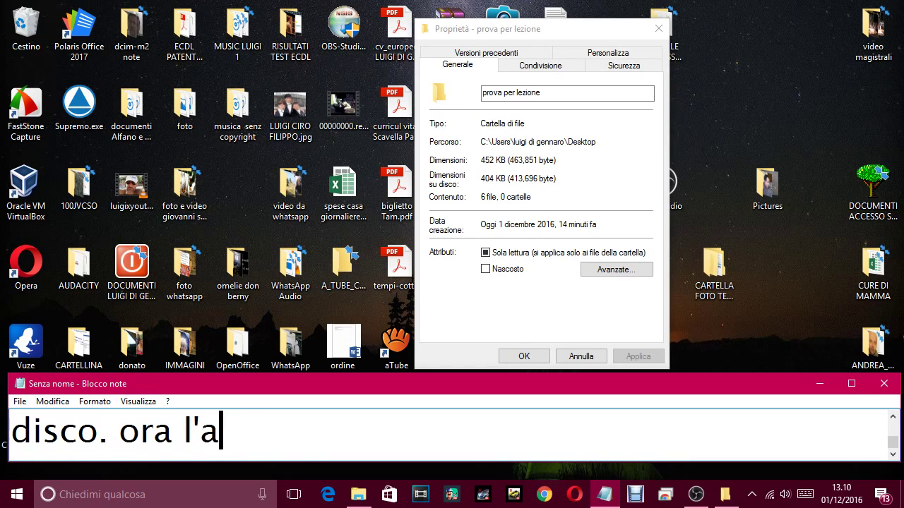
pyautogui.write('bbiamo fatto con')
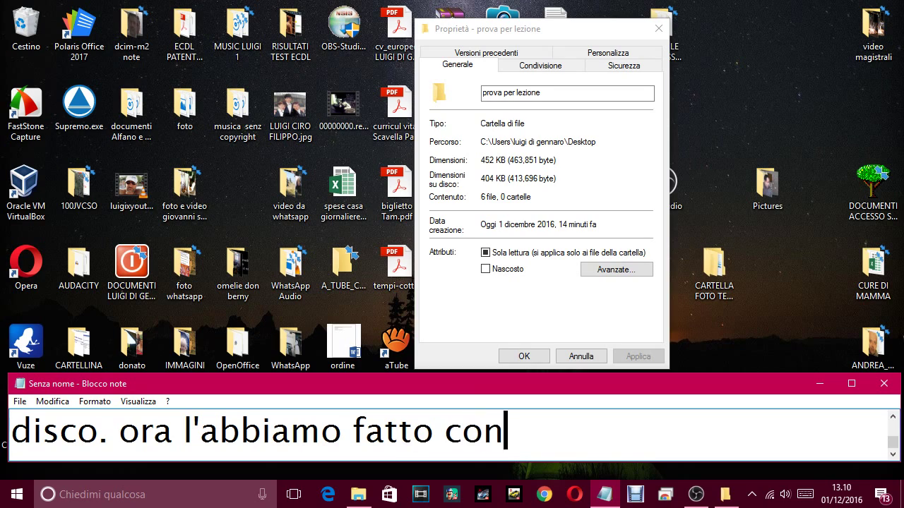
pyautogui.write(' po')
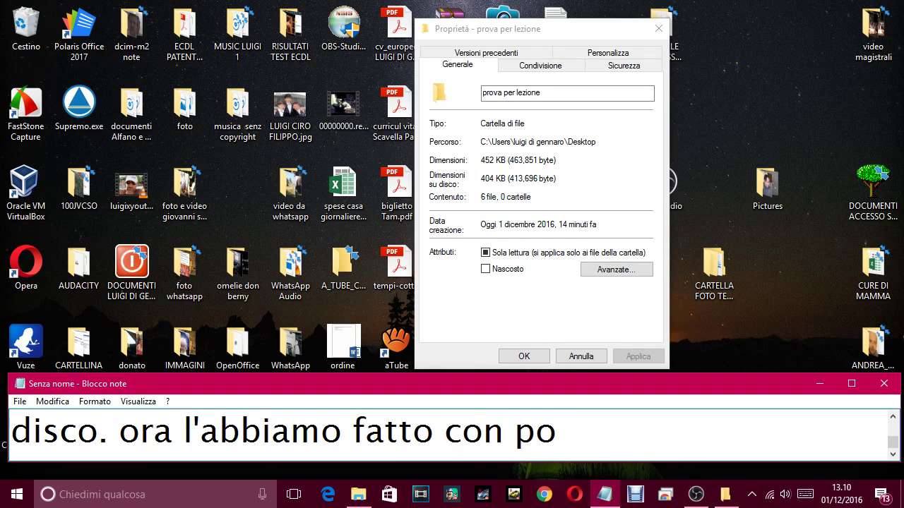
pyautogui.press('BackSpace')
pyautogui.press('BackSpace')
pyautogui.write('u')
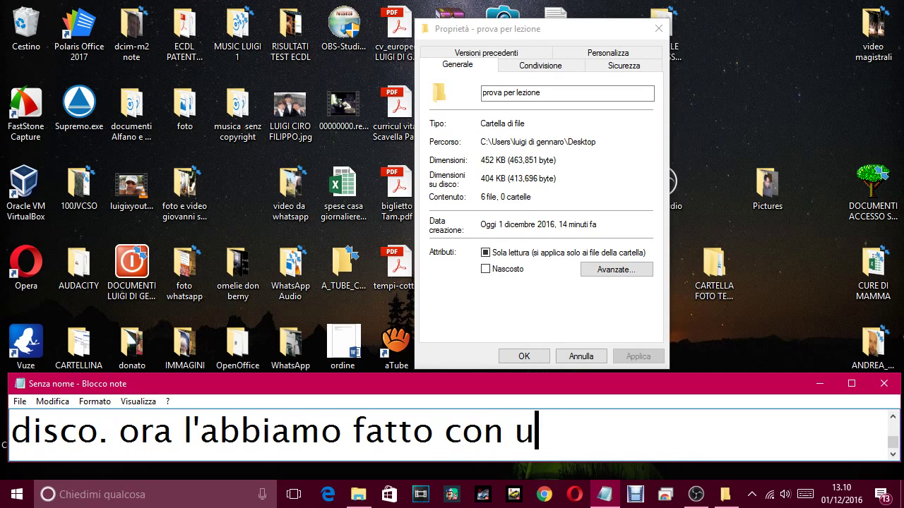
pyautogui.write('na piccola cartella')
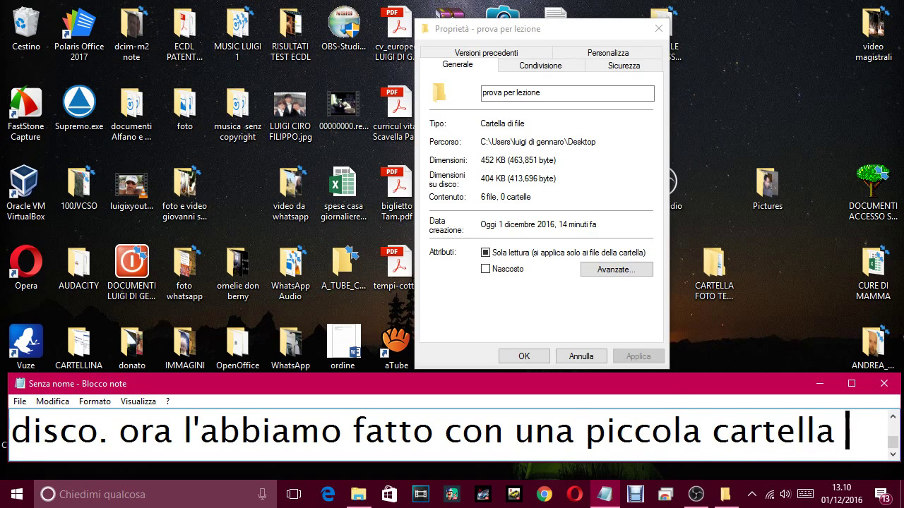
pyautogui.write(' e ')
pyautogui.write('pochi file, ')
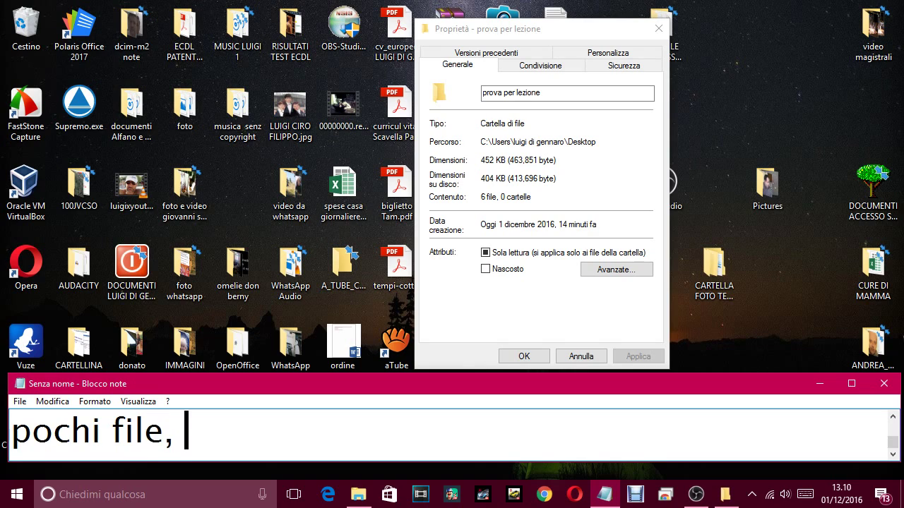
# Add the comparison "ma fatto su cartelle piu grandi , con" to the note.
pyautogui.write('ma fatto ')
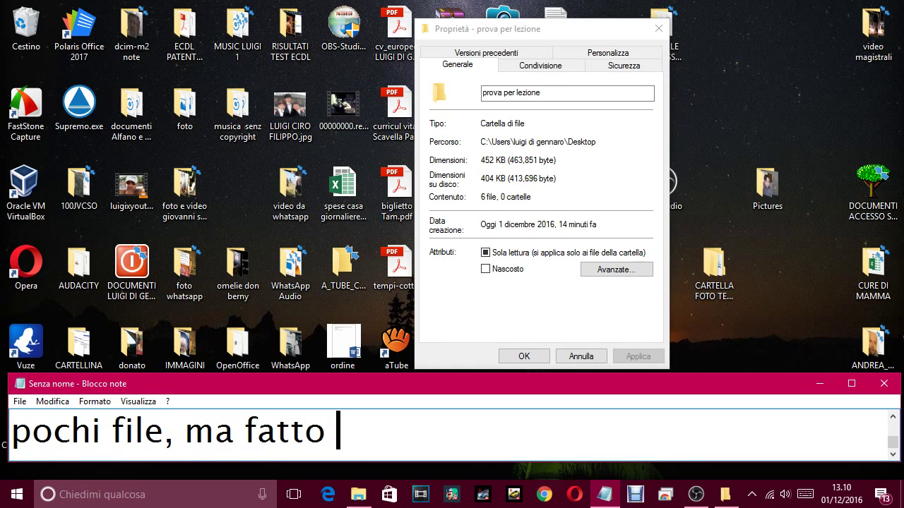
pyautogui.write('su crtel')
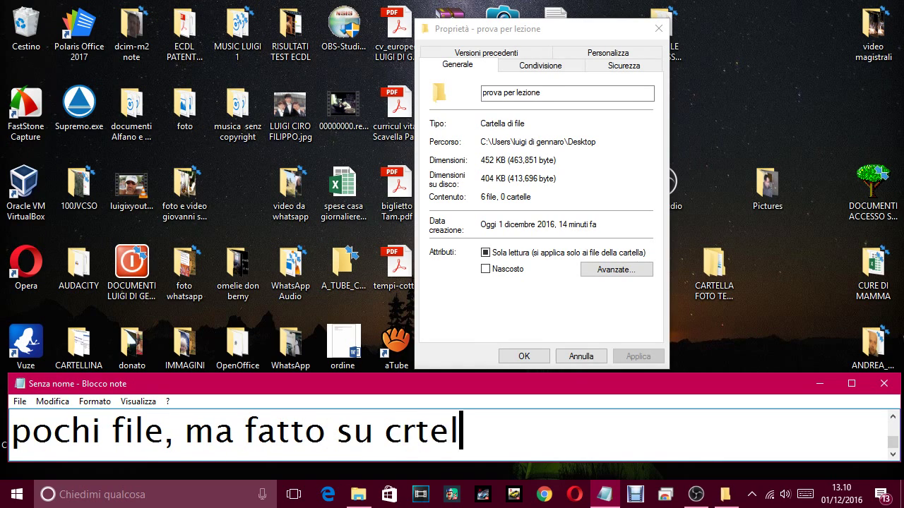
pyautogui.press('BackSpace')
pyautogui.press('BackSpace')
pyautogui.press('BackSpace')
pyautogui.press('BackSpace')
pyautogui.write('artelle ')
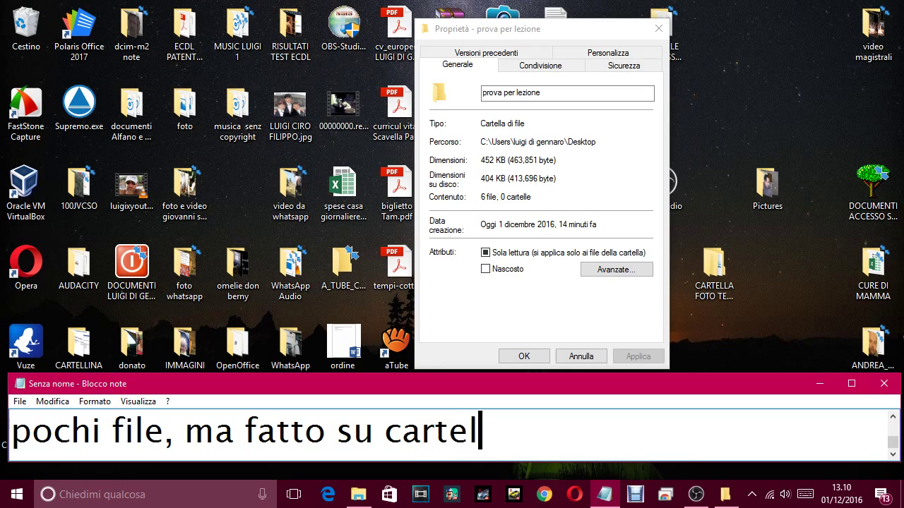
pyautogui.write('di')
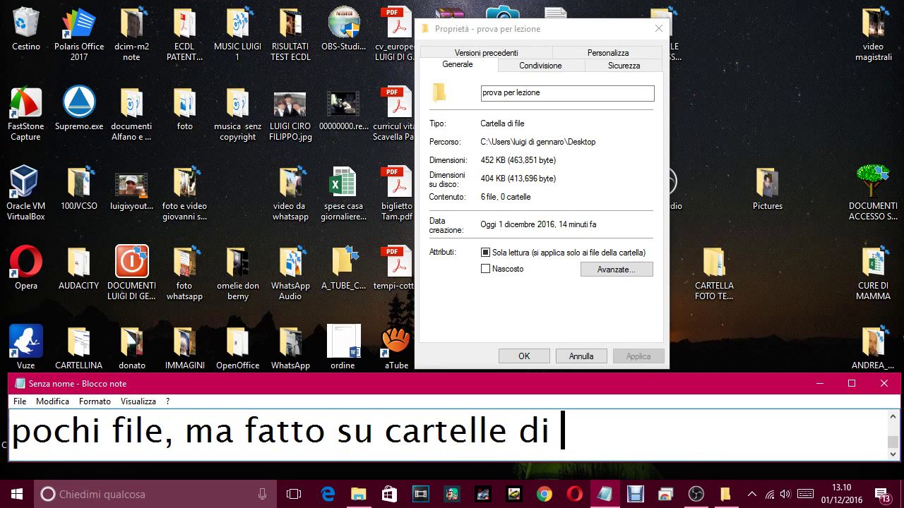
pyautogui.press('BackSpace')
pyautogui.press('BackSpace')
pyautogui.write('piu ')
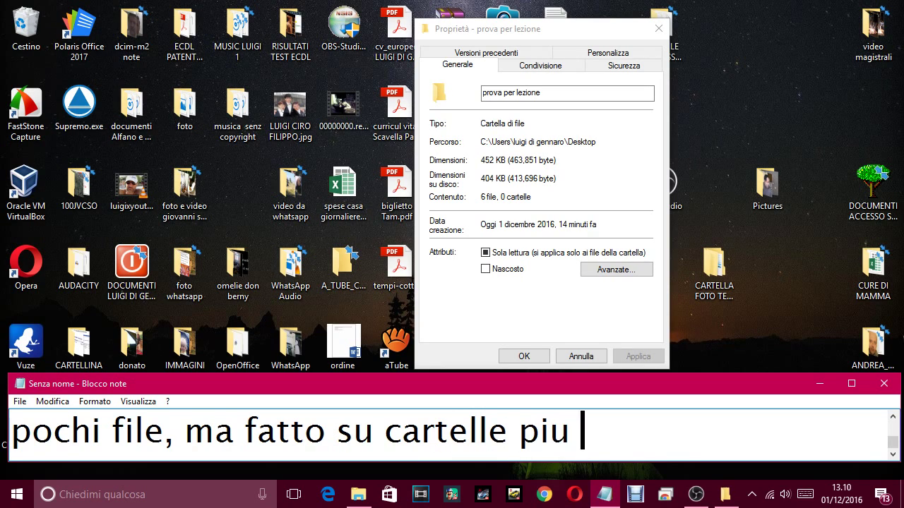
pyautogui.write('grandi , con ')
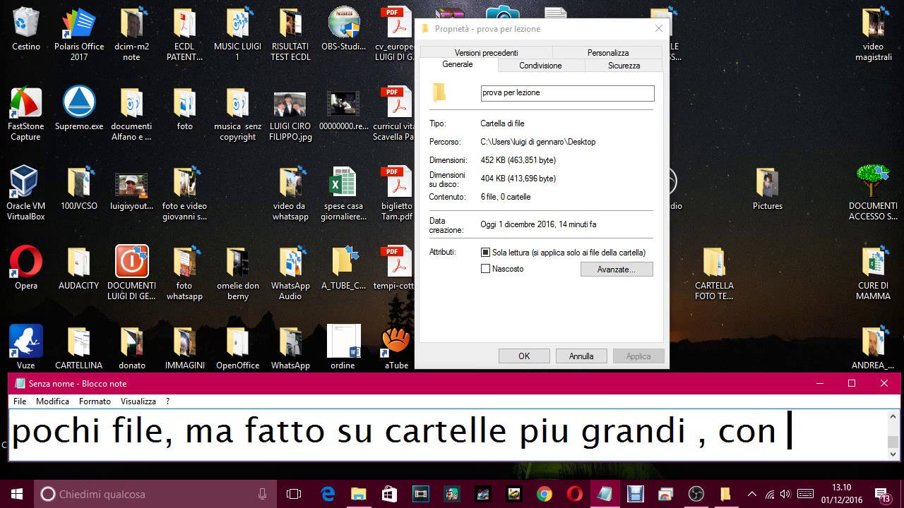
# Finish the note's sentence with "tanti gb, il risparmio è molto.".
pyautogui.write('tanti')
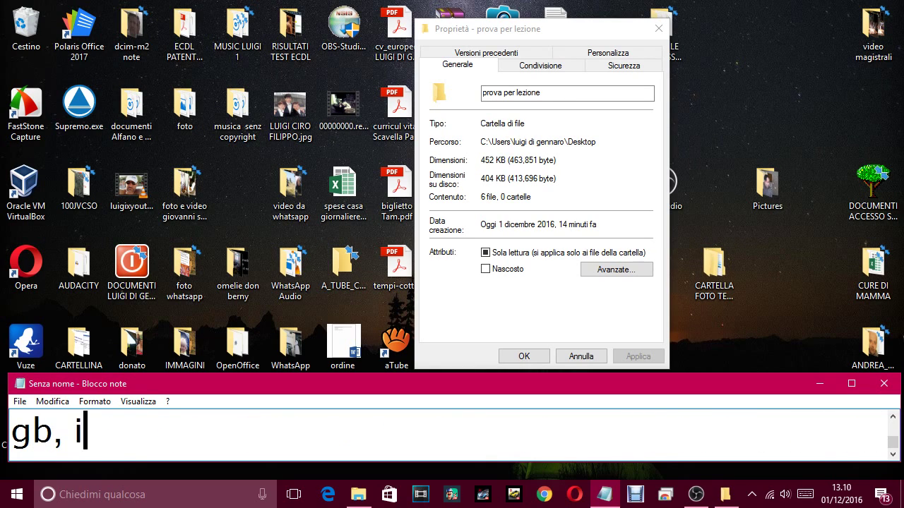
pyautogui.write(' gb, il rispar')
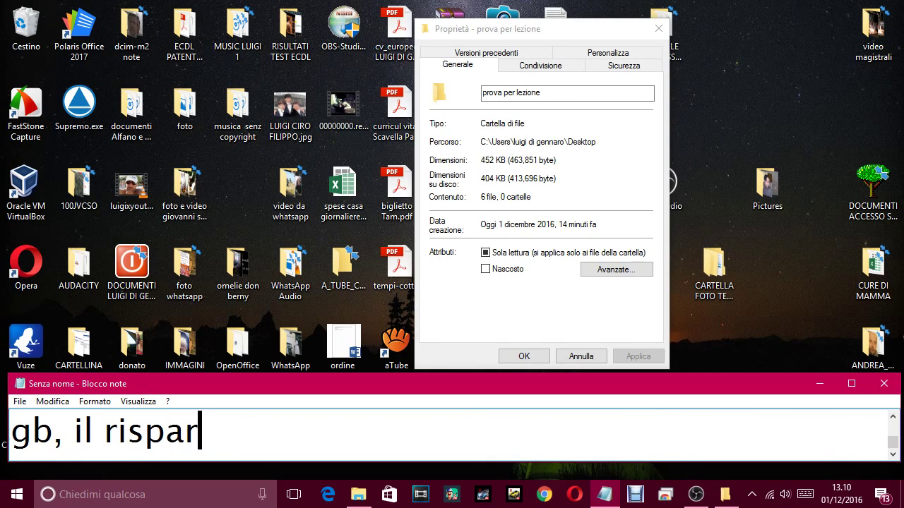
pyautogui.write('mio è ')
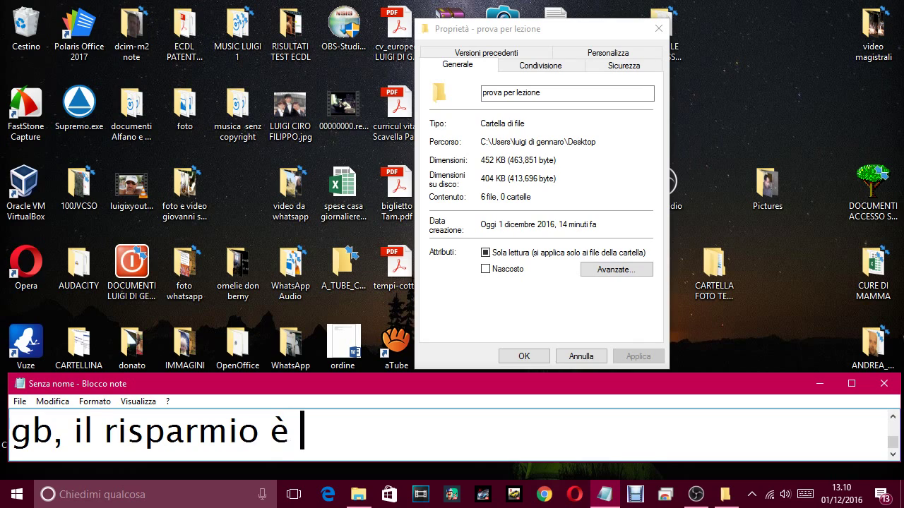
pyautogui.write('molto.')
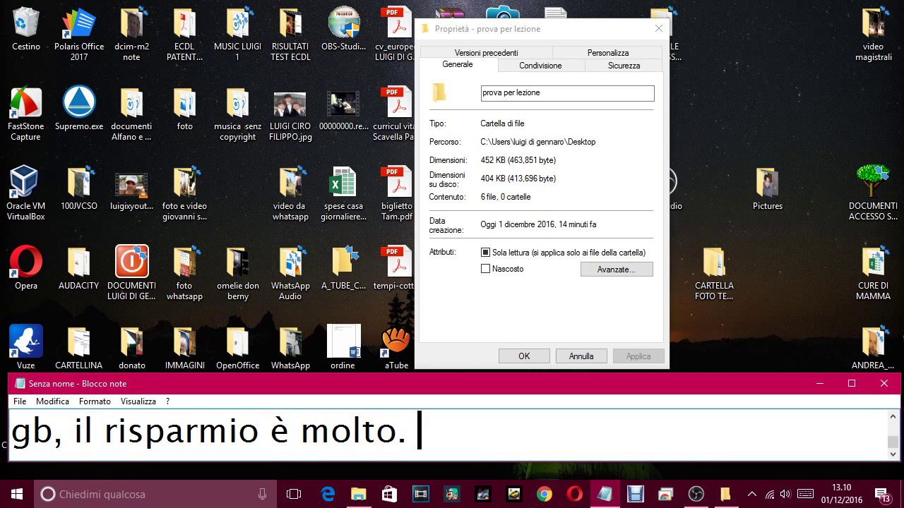
# Open the folder's advanced attributes and add "nella scheda avanzate troviamo anche la voce" to the note.
pyautogui.click(612, 272)
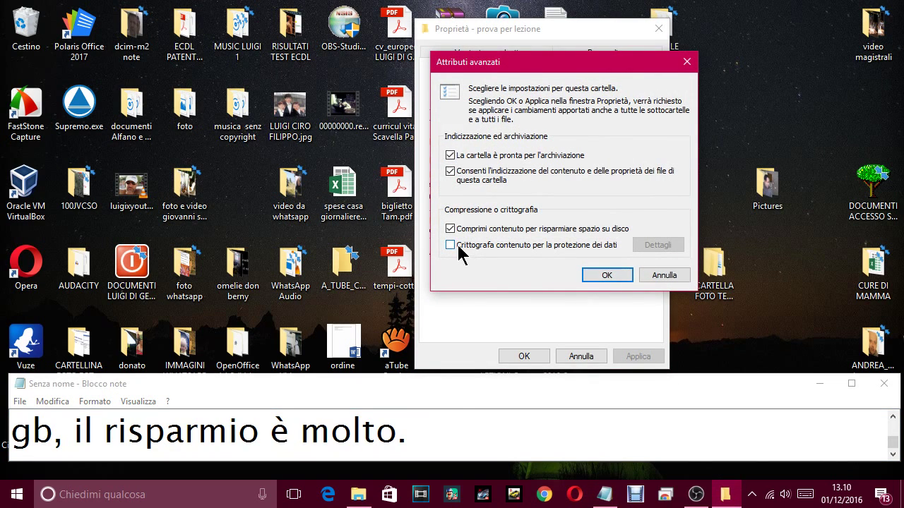
pyautogui.click(439, 433)
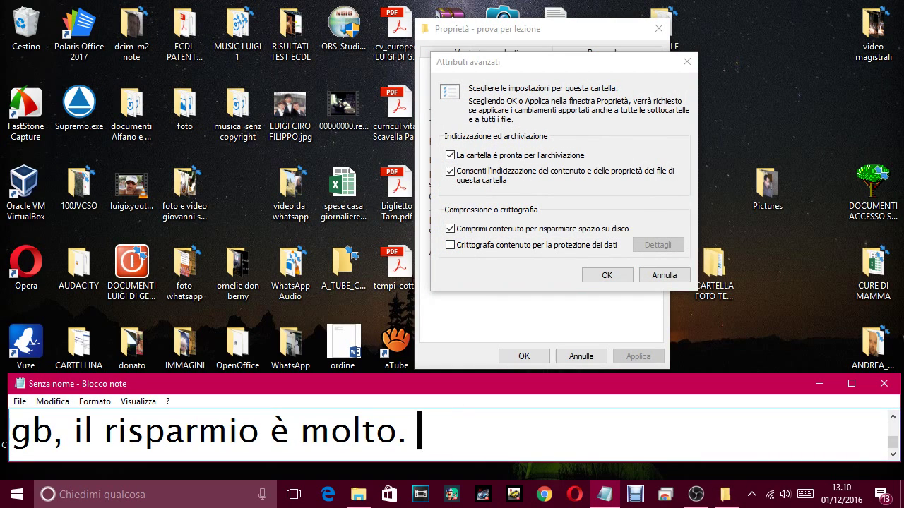
pyautogui.write('nella scheda a')
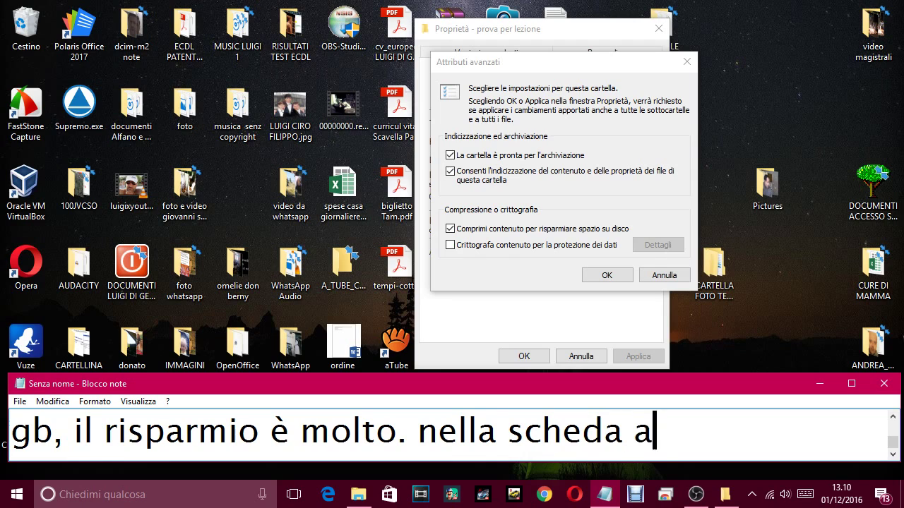
pyautogui.write('vanzi')
pyautogui.press('BackSpace')
pyautogui.write('a')
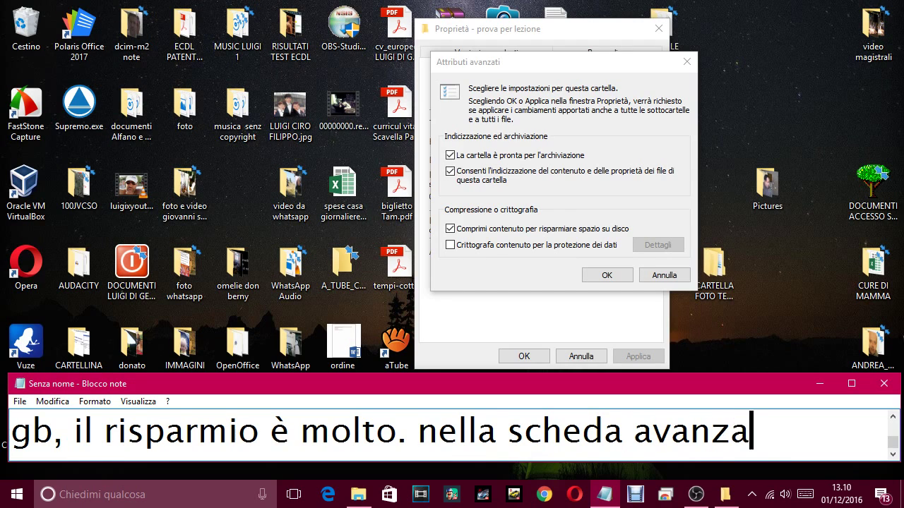
pyautogui.write('te  trovi')
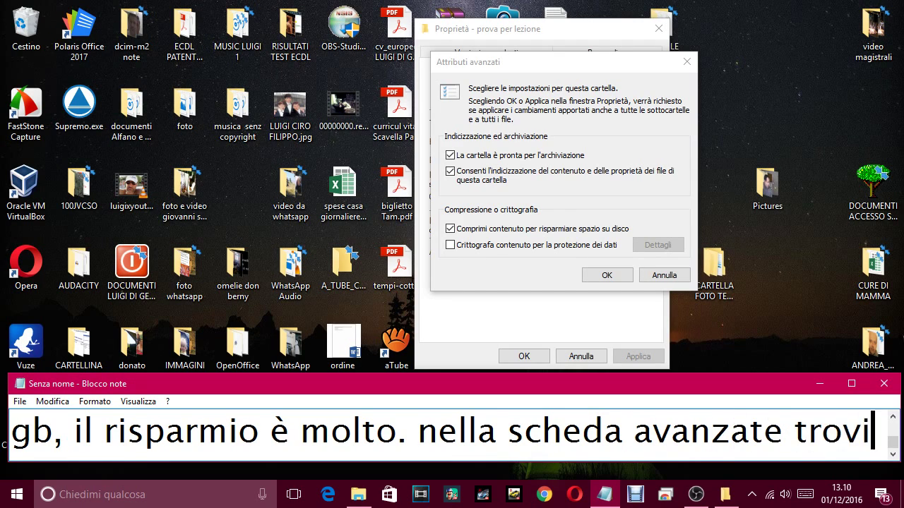
pyautogui.write('amo anche la')
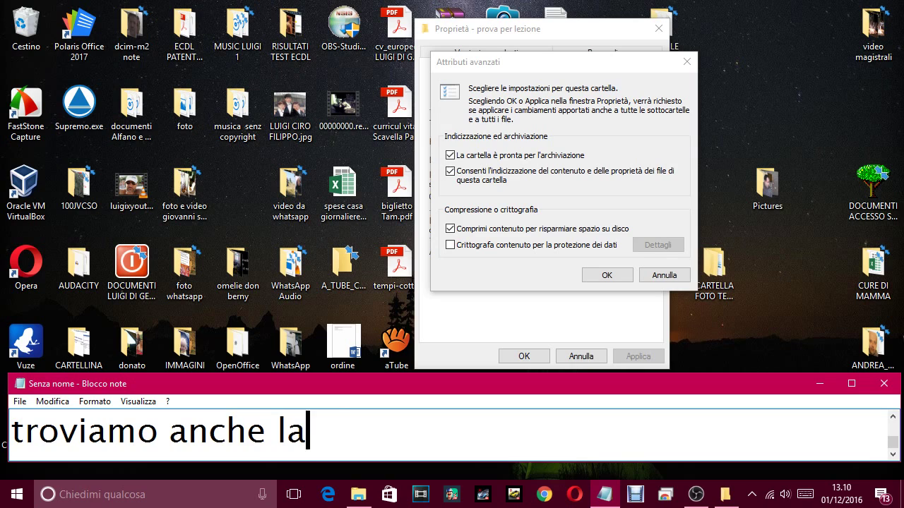
pyautogui.write(' vol')
pyautogui.press('BackSpace')
pyautogui.write('ce ')
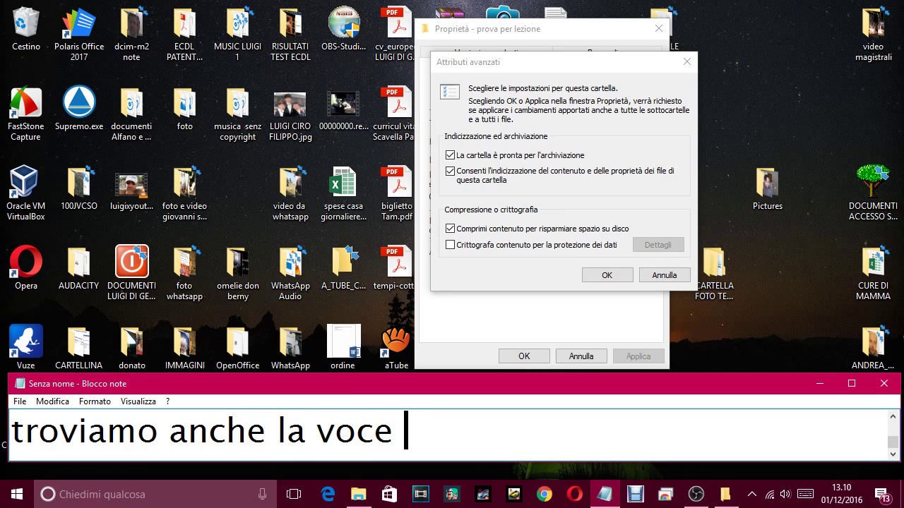
# Continue the note's sentence with "crittografa per protezione dati,".
pyautogui.write('critto')
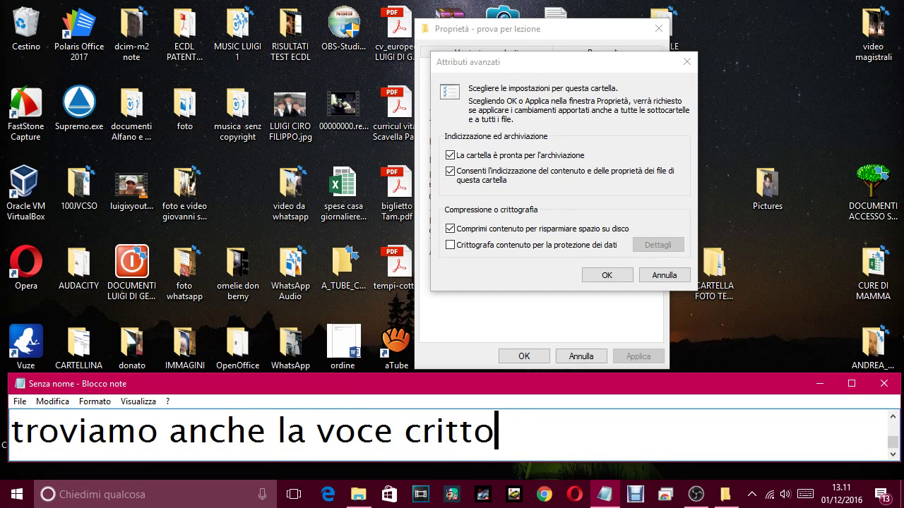
pyautogui.write('grafa su')
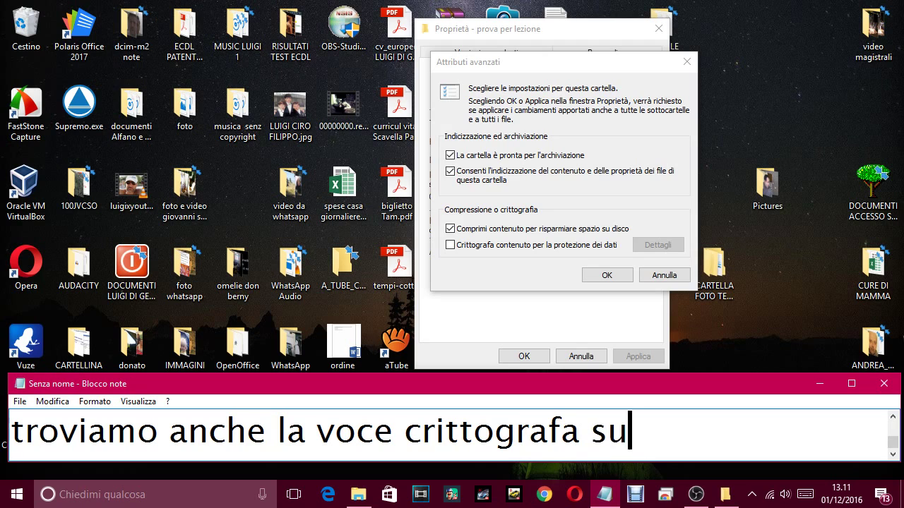
pyautogui.press('BackSpace')
pyautogui.press('BackSpace')
pyautogui.press('BackSpace')
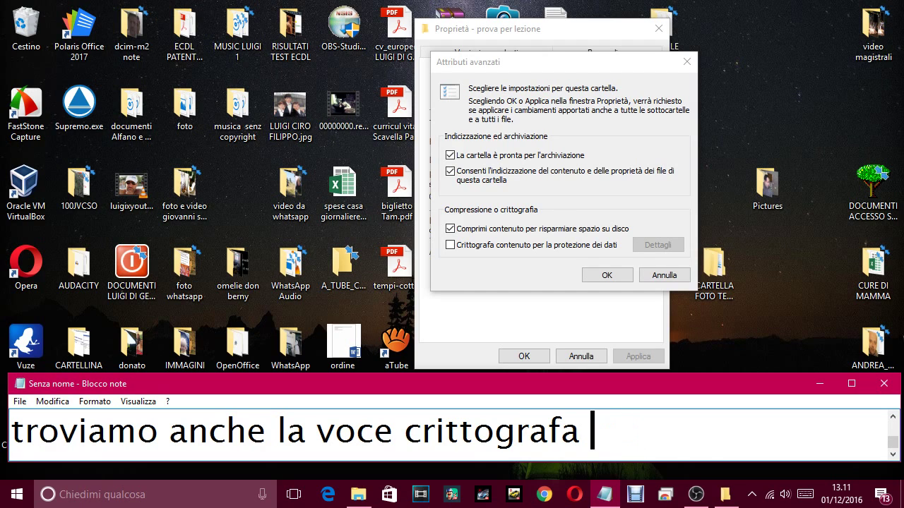
pyautogui.write('per p')
pyautogui.write('rote')
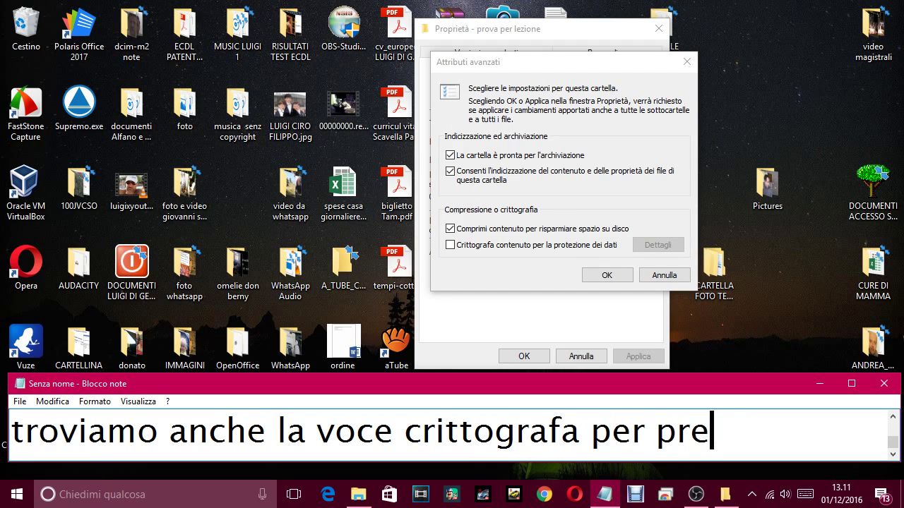
pyautogui.press('BackSpace')
pyautogui.write('ote')
pyautogui.write('ne dati,')
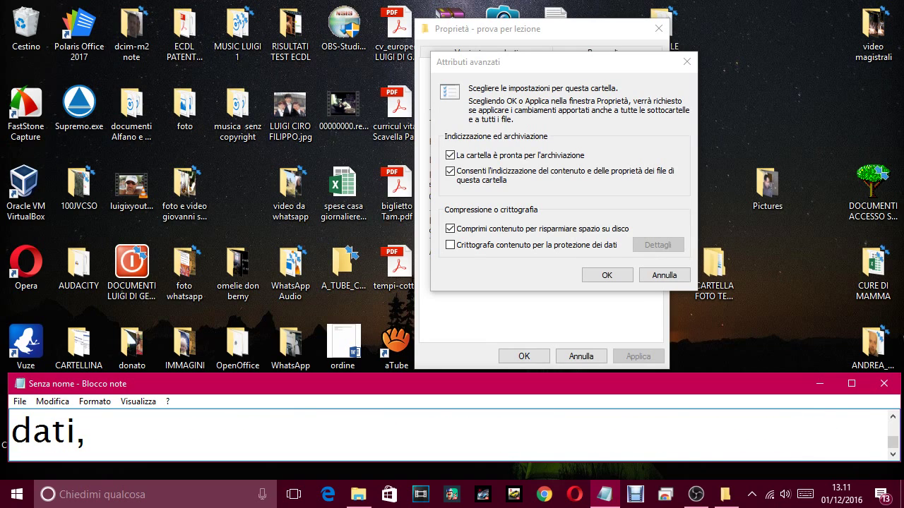
# Select content encryption for the folder and add "e come vedi possiamo fare solo una delle due operazioni" to the note.
pyautogui.click(450, 245)
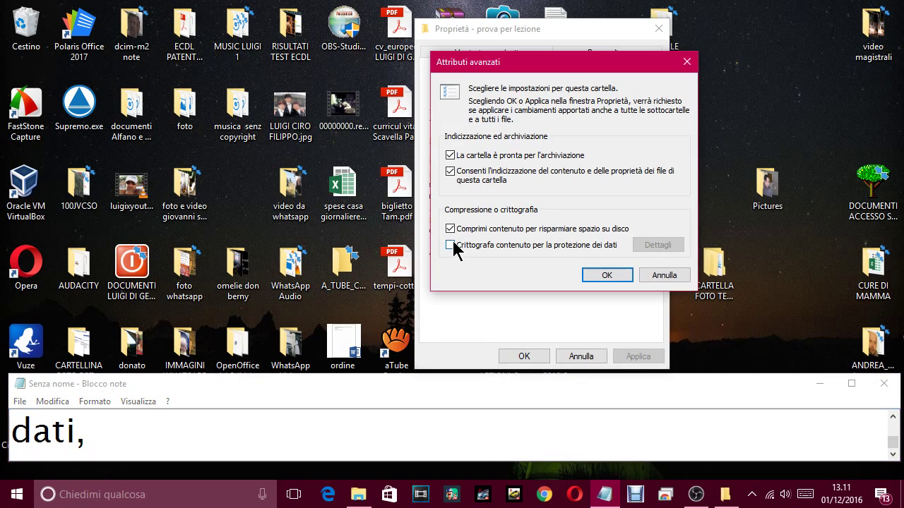
pyautogui.click(157, 445)
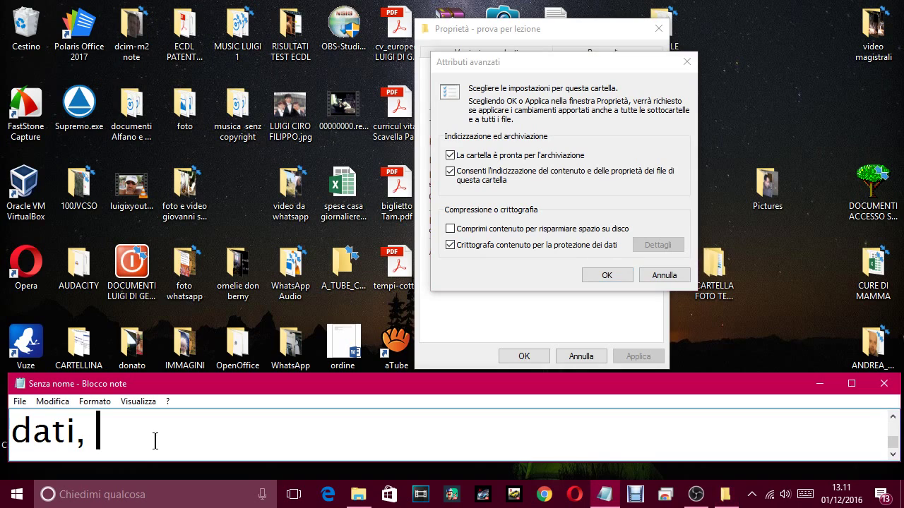
pyautogui.write('e co')
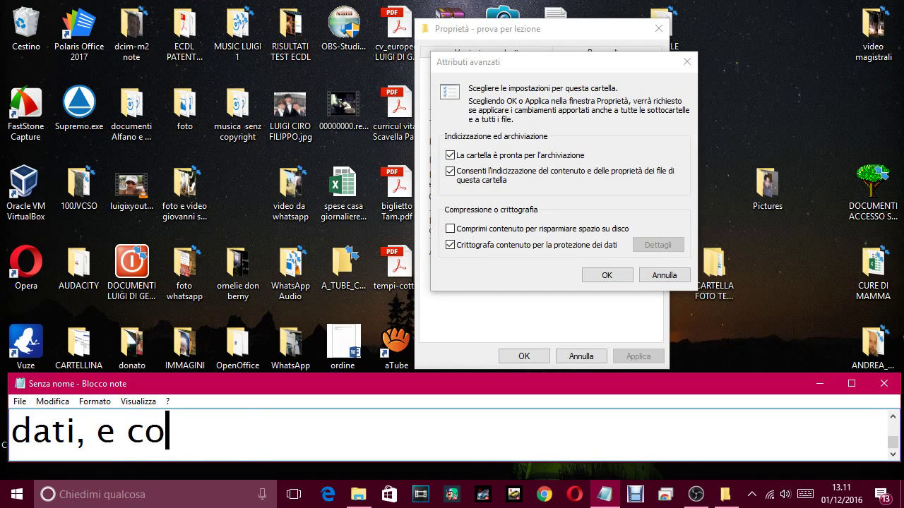
pyautogui.write('me vedi possi')
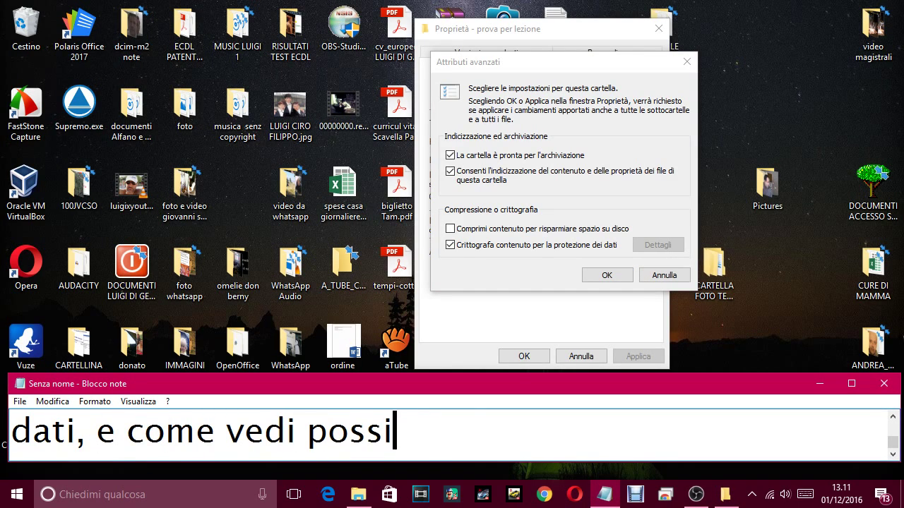
pyautogui.write('amo fare ')
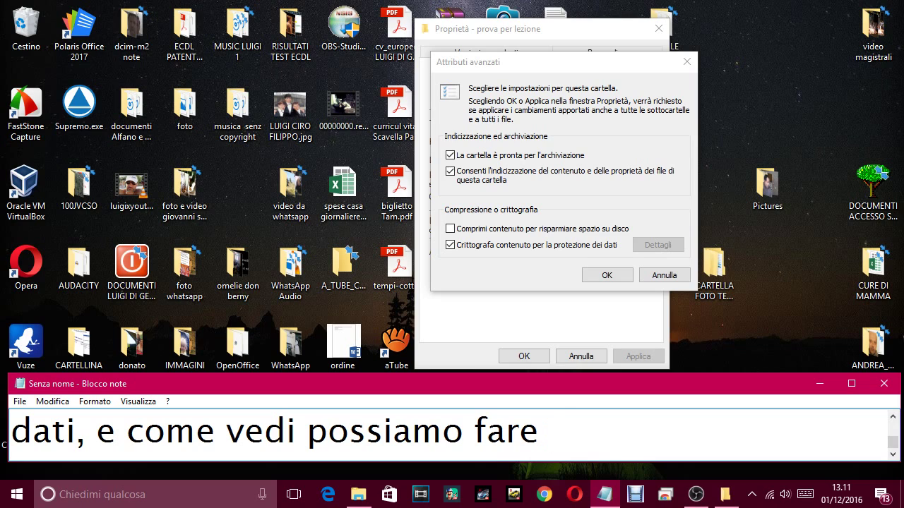
pyautogui.write('solo una ')
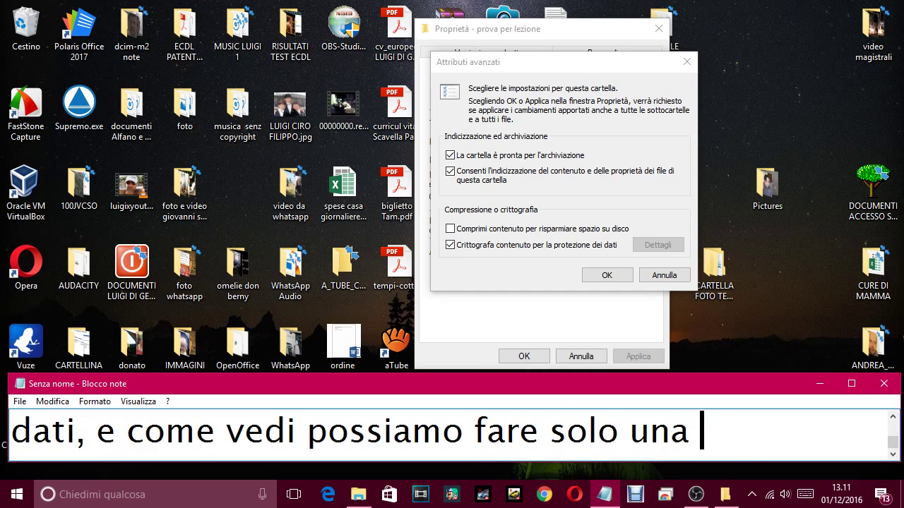
pyautogui.write('delle due op')
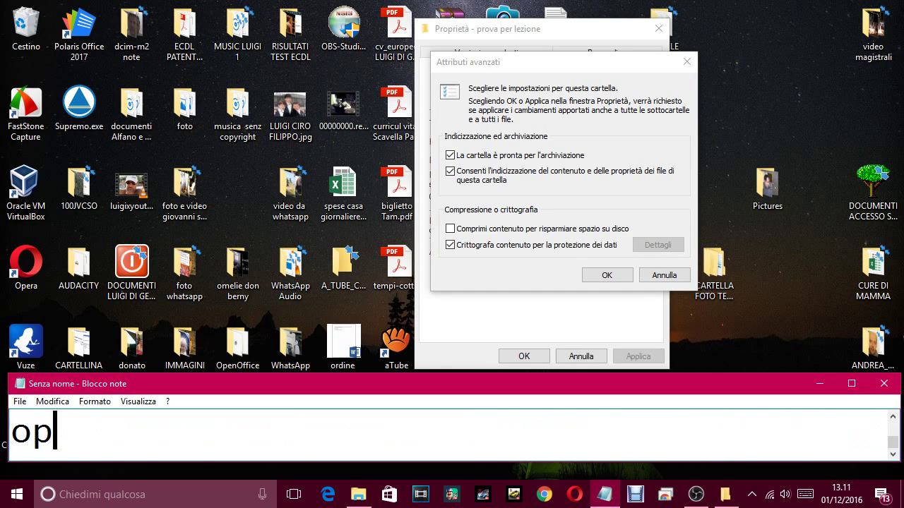
pyautogui.write('erazioni,')
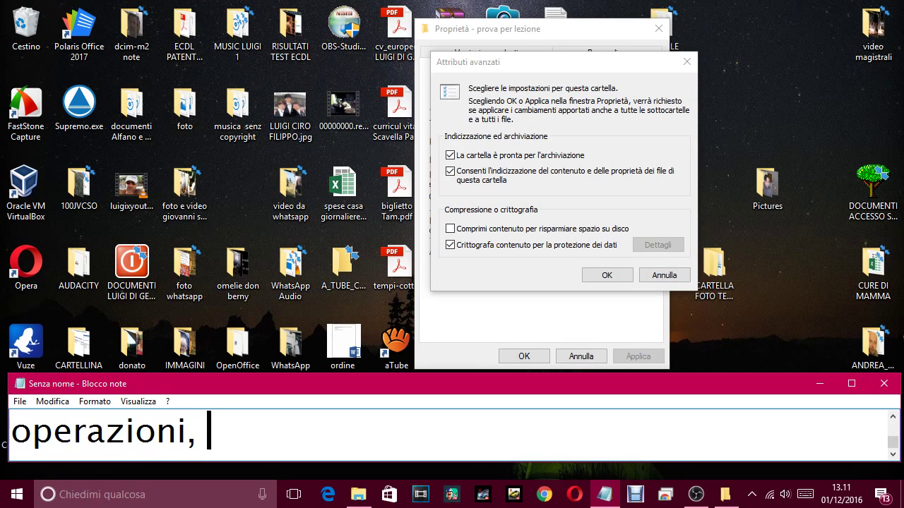
pyautogui.press('BackSpace')
pyautogui.press('BackSpace')
# End the note's sentence with a period and begin the next one with "crittografare i file significa che quei file".
pyautogui.write('. critto')
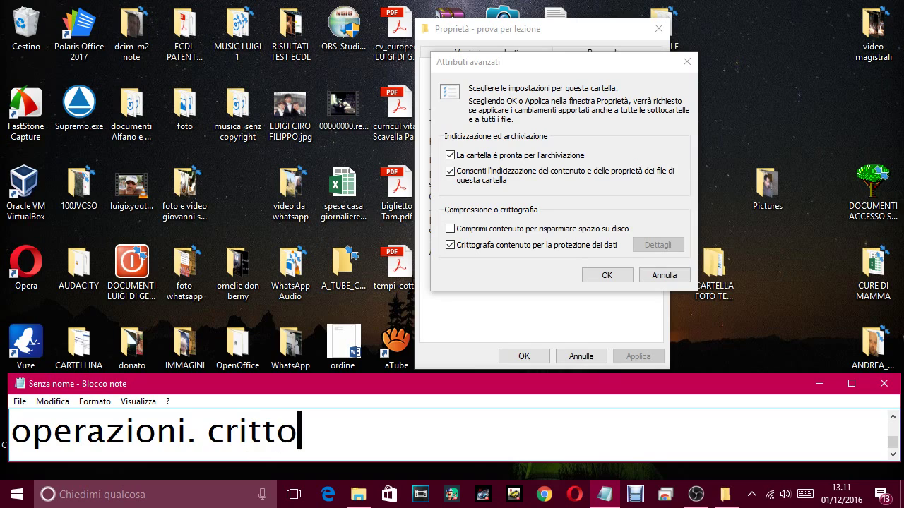
pyautogui.write('grafare ')
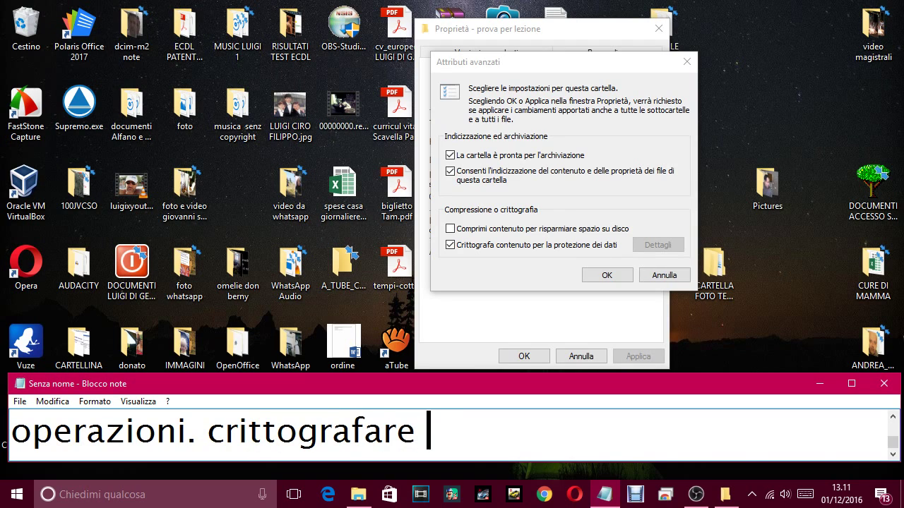
pyautogui.write('i file sigin')
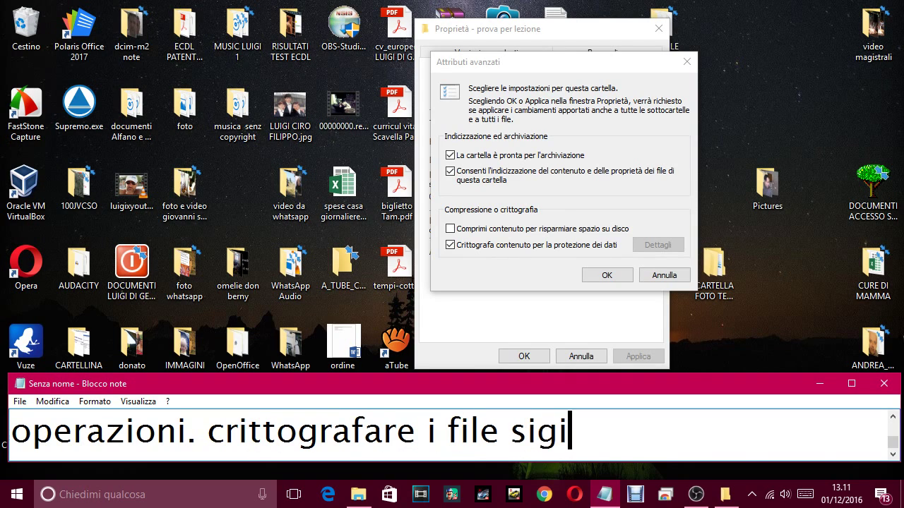
pyautogui.press('BackSpace')
pyautogui.press('BackSpace')
pyautogui.write('ni')
pyautogui.write('fica che questi')
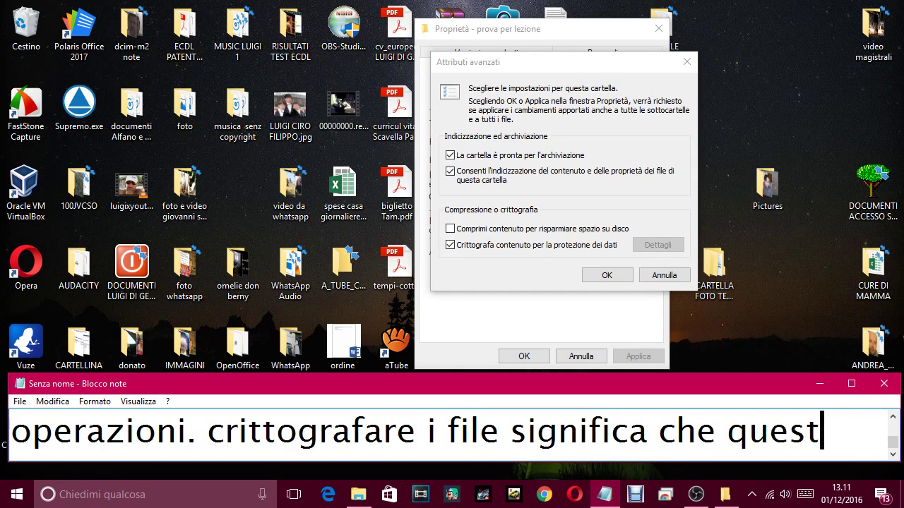
pyautogui.press('BackSpace')
pyautogui.press('BackSpace')
pyautogui.write('i file ')
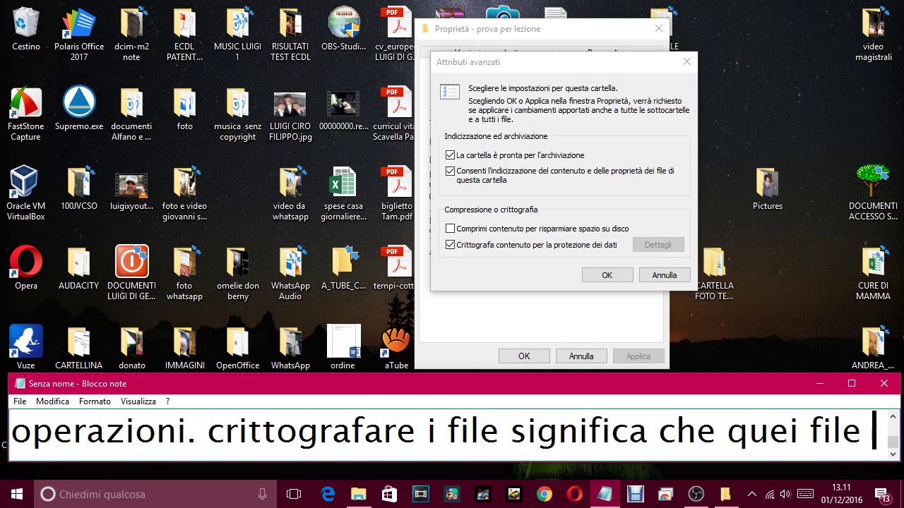
# Continue the encryption explanation in the note with "verranno crittografati e potranno essere letti solo sul vostro pc,".
pyautogui.write('verrann')
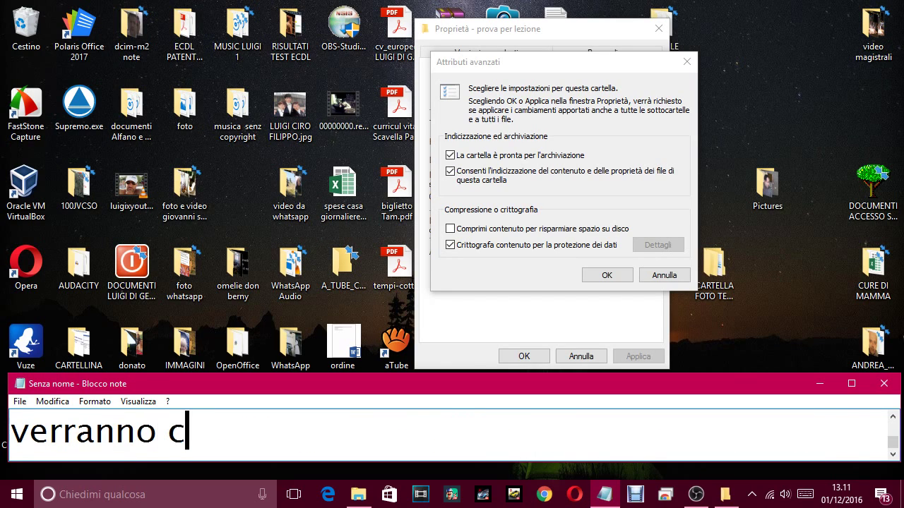
pyautogui.write('o crittograta')
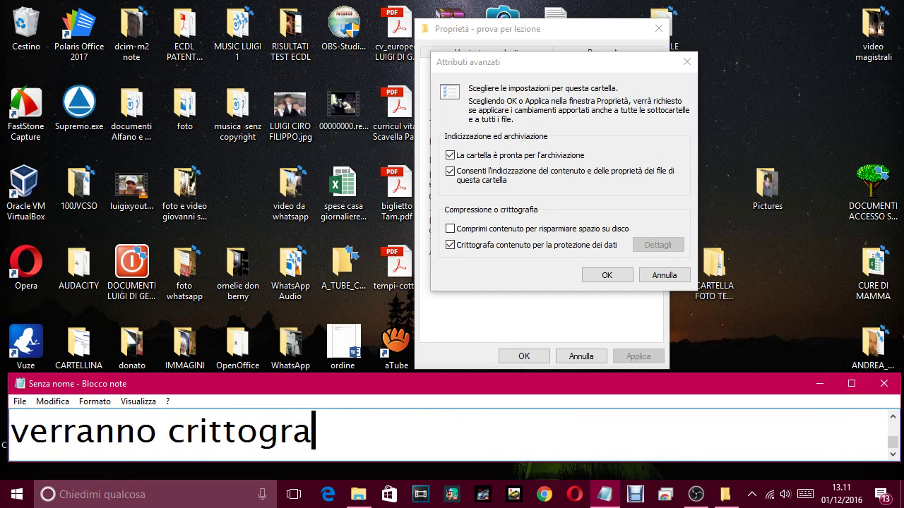
pyautogui.press('BackSpace')
pyautogui.press('BackSpace')
pyautogui.write('fati e ')
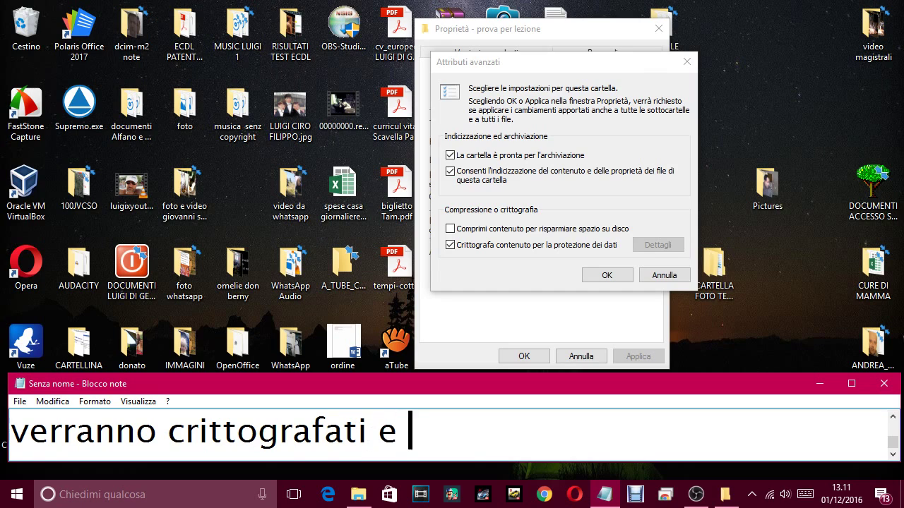
pyautogui.write('potranno')
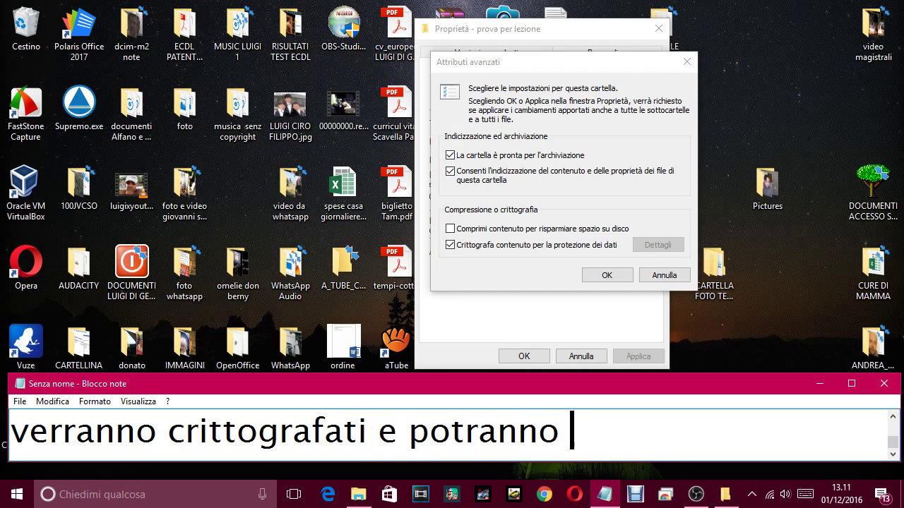
pyautogui.write(' essere le')
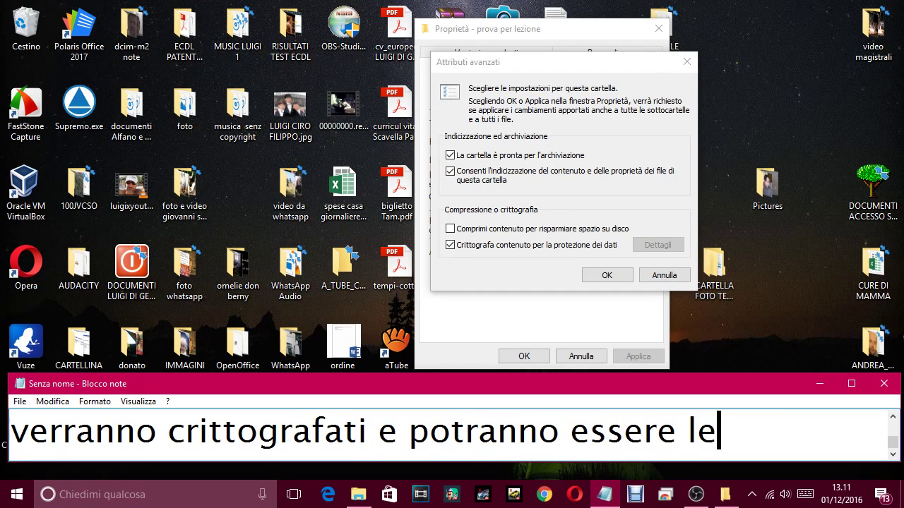
pyautogui.write('tti solo sul vostro ')
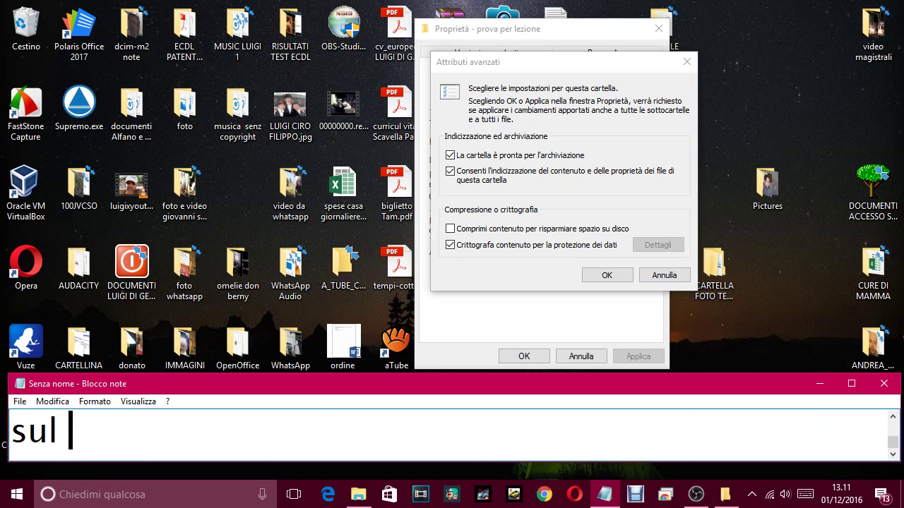
pyautogui.write('pc')
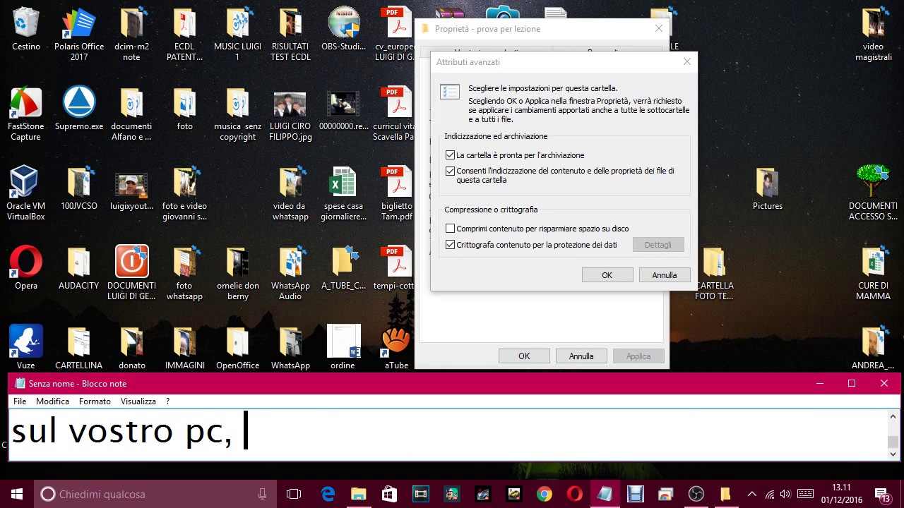
# Continue the note's sentence with "quindi io consiglio di non fare mai questa operazione".
pyautogui.write(', quin')
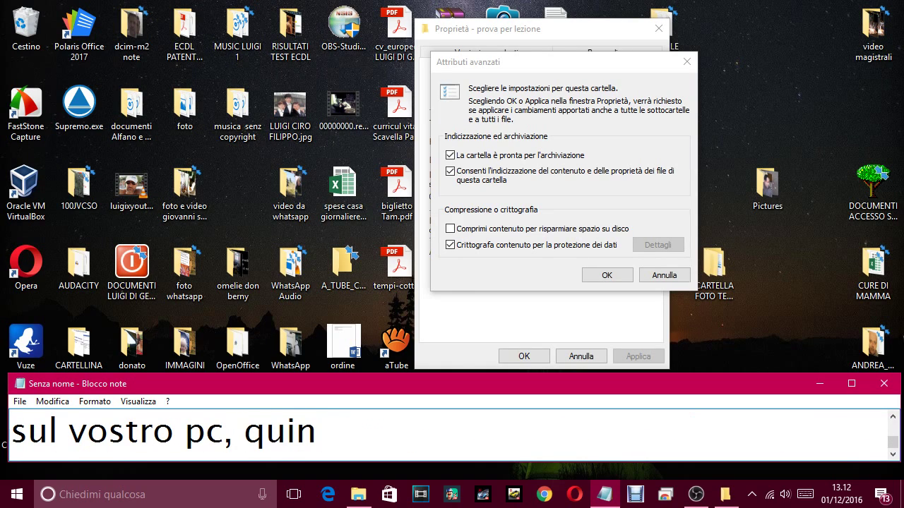
pyautogui.write('di io cons')
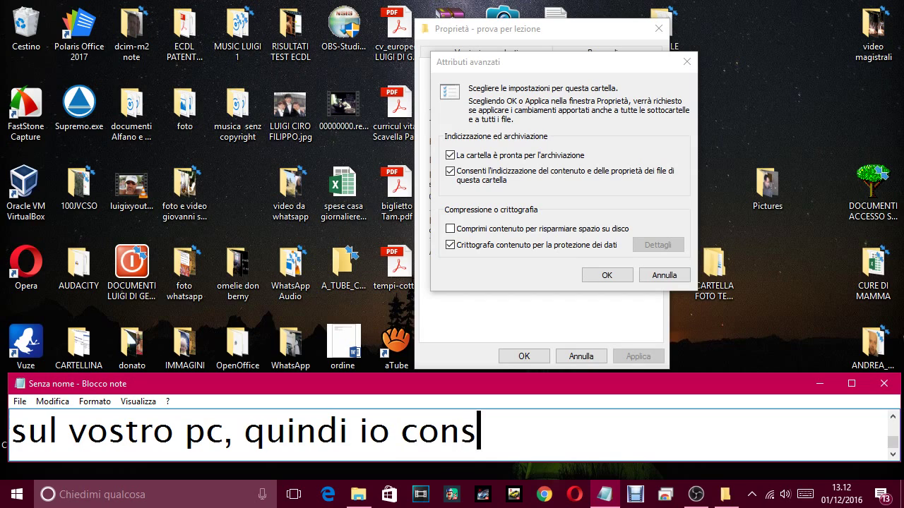
pyautogui.write('iglio di n')
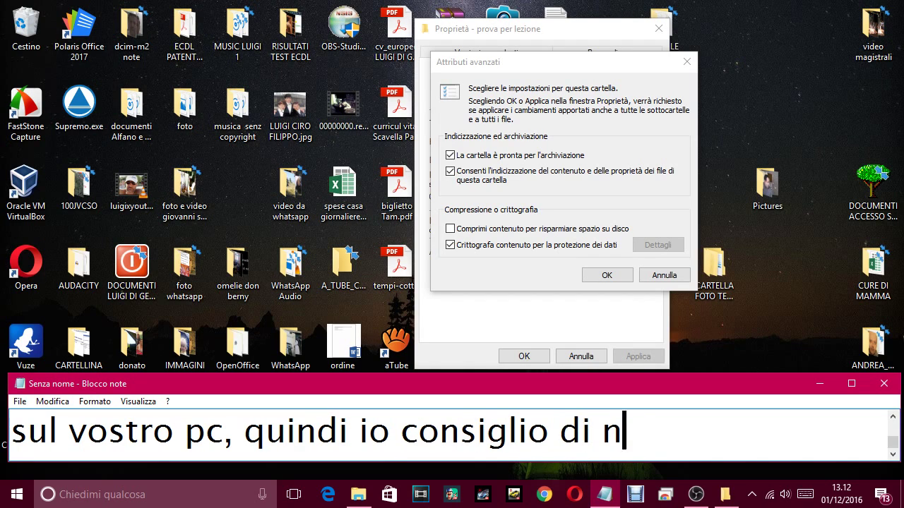
pyautogui.write('o n fare ')
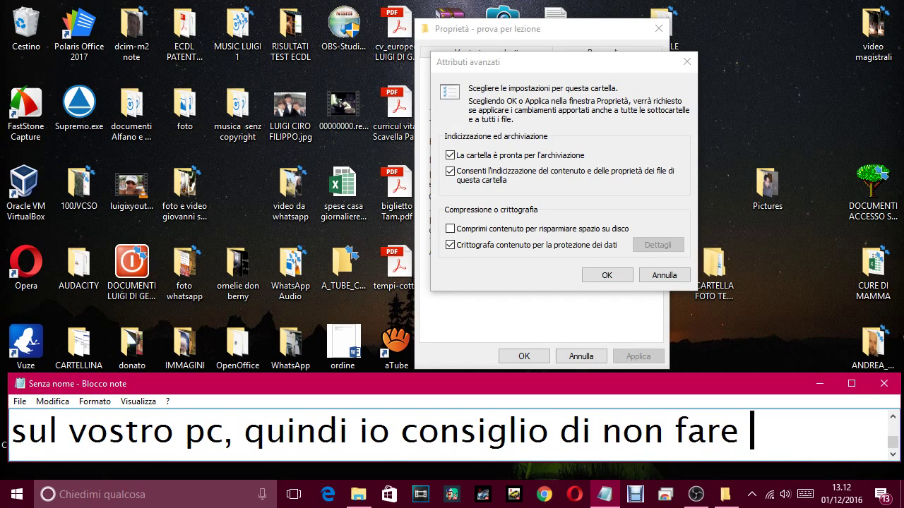
pyautogui.write('mai questa ')
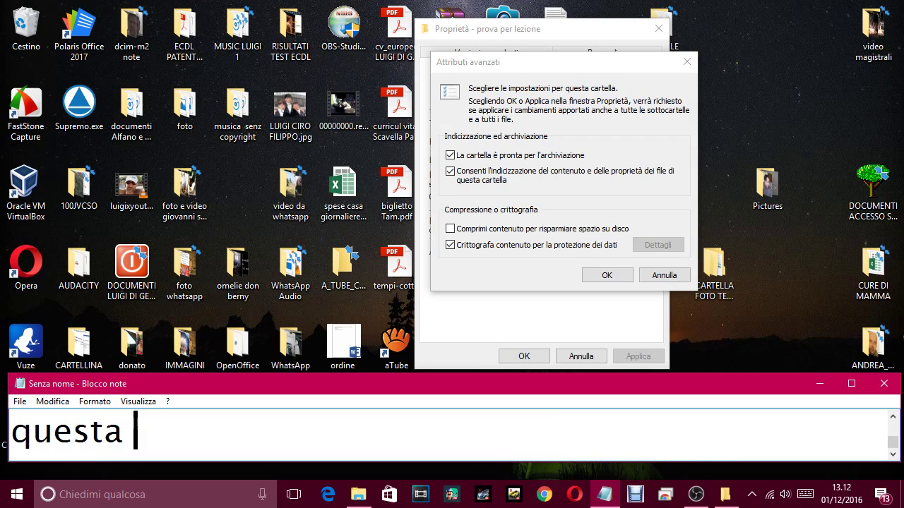
pyautogui.write('operazione')
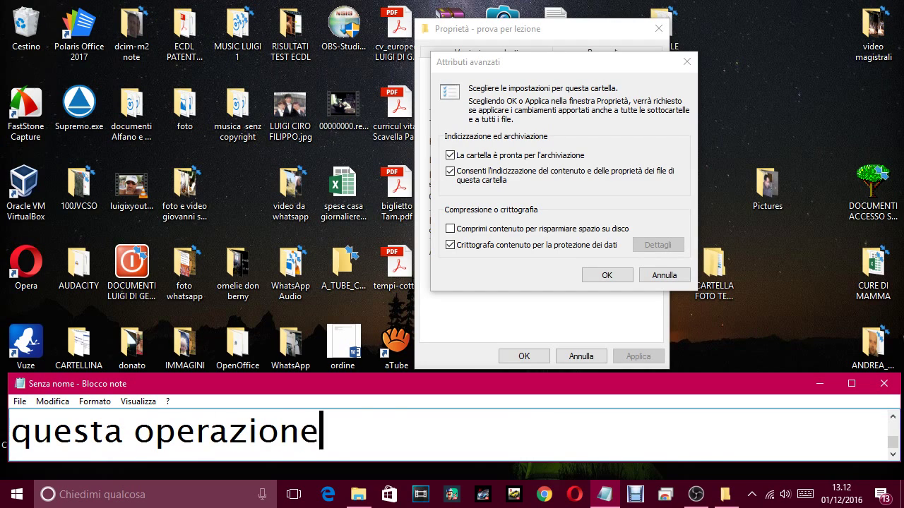
# Add the reason ", perchè cosi rischiate di perdere i file," to the note's sentence.
pyautogui.write(', perche')
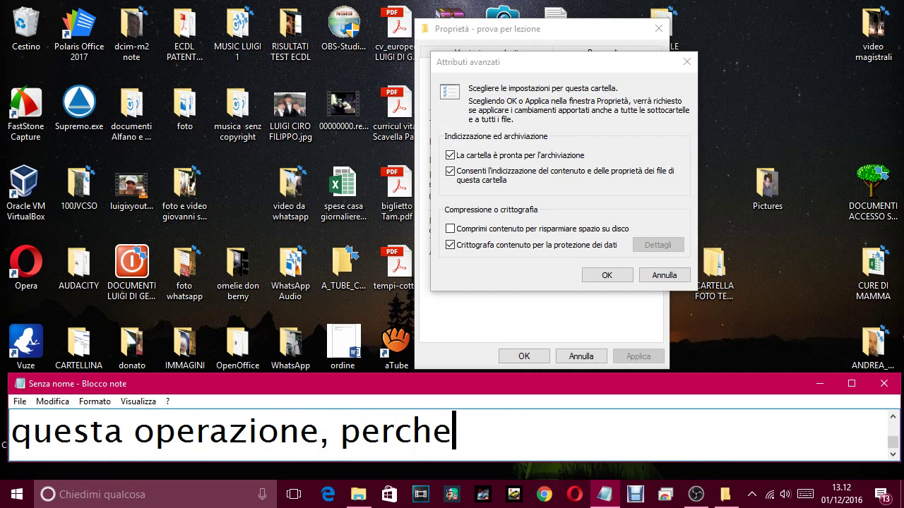
pyautogui.press('BackSpace')
pyautogui.write('è cosi ris')
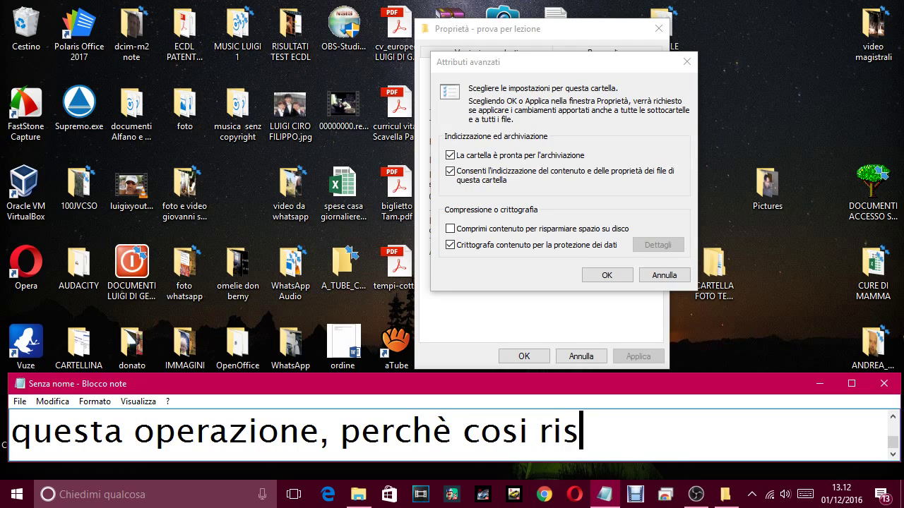
pyautogui.write('chiate ')
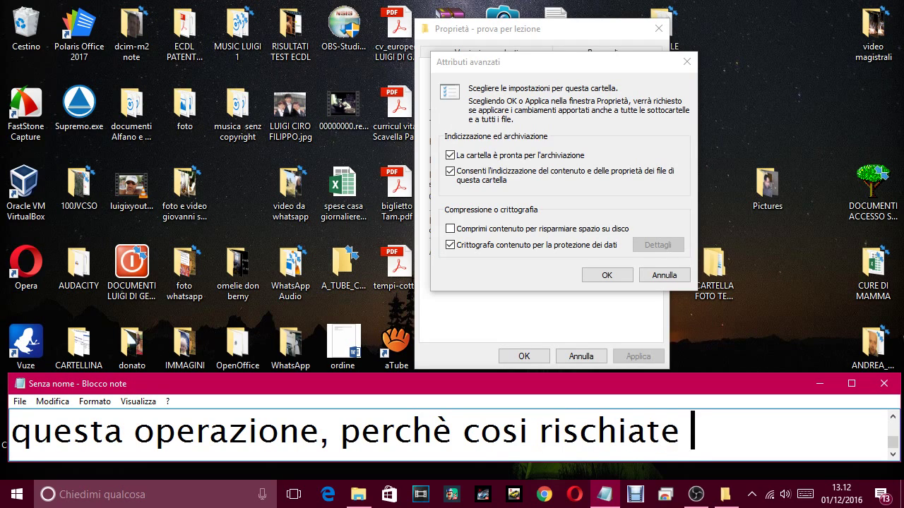
pyautogui.write('di perdere ')
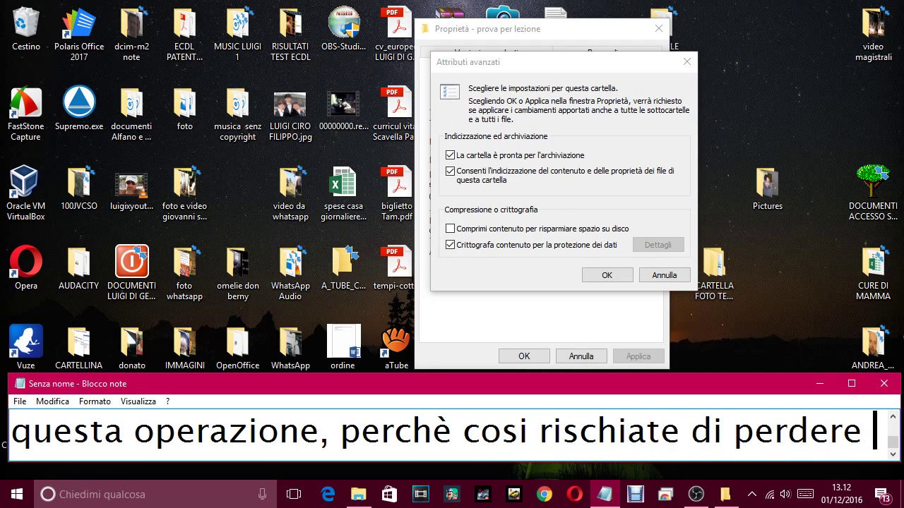
pyautogui.write('if')
pyautogui.press('BackSpace')
pyautogui.press('BackSpace')
pyautogui.write('f')
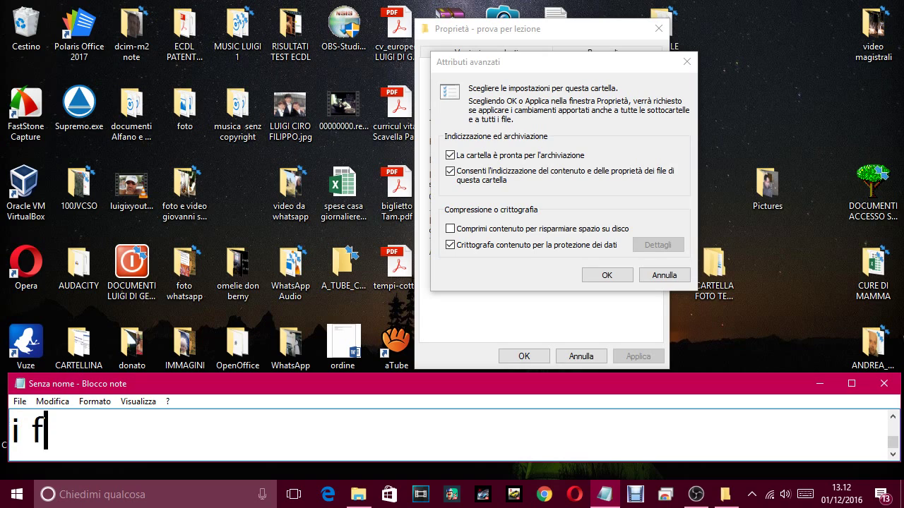
pyautogui.write('ile, che divan')
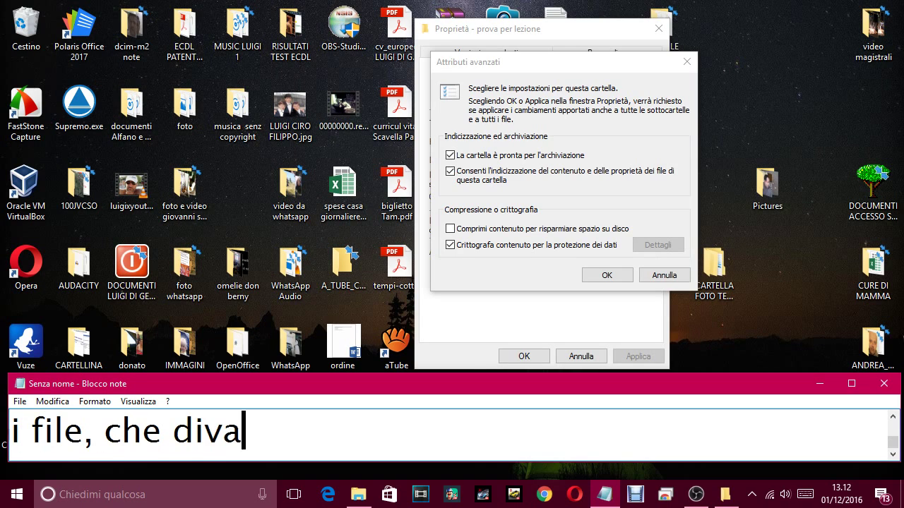
# Continue the note's warning about the files with "che diventeranno illeggibile su altri computer".
pyautogui.press('BackSpace')
pyautogui.press('BackSpace')
pyautogui.write('enta')
pyautogui.press('BackSpace')
pyautogui.write('re')
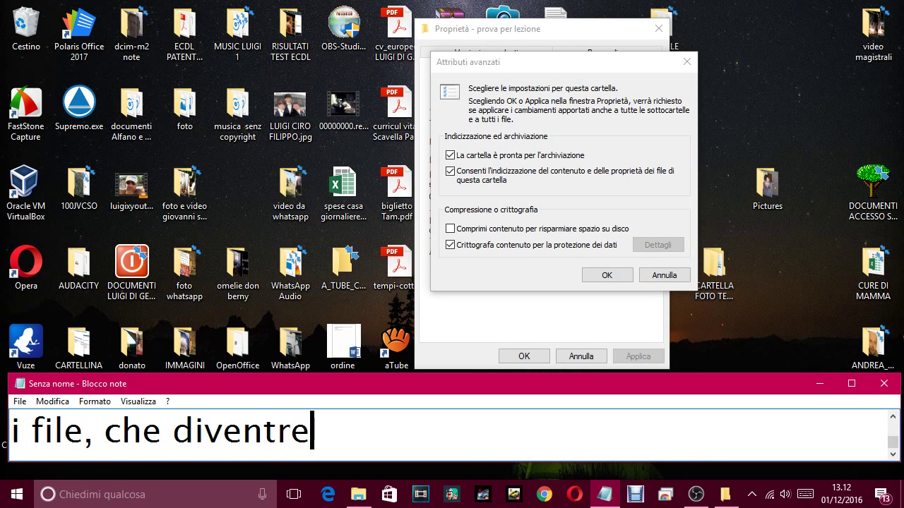
pyautogui.press('BackSpace')
pyautogui.press('BackSpace')
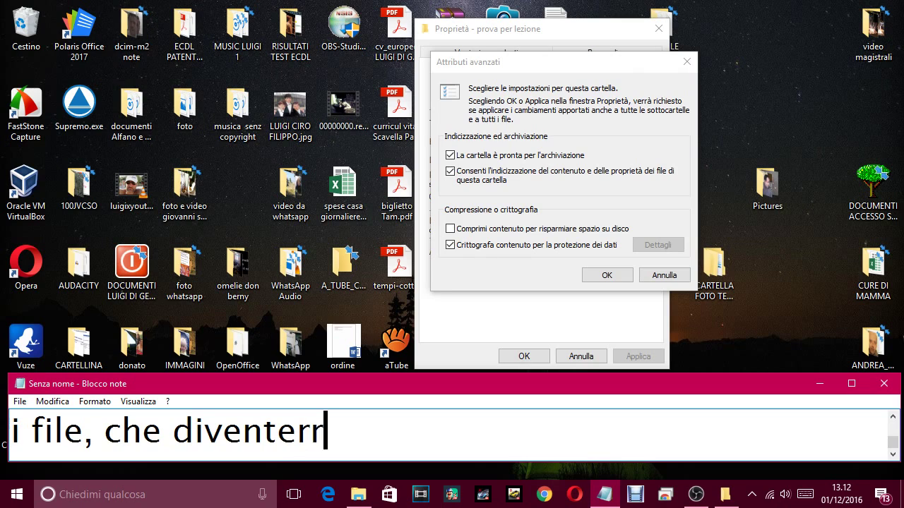
pyautogui.write('nno ille')
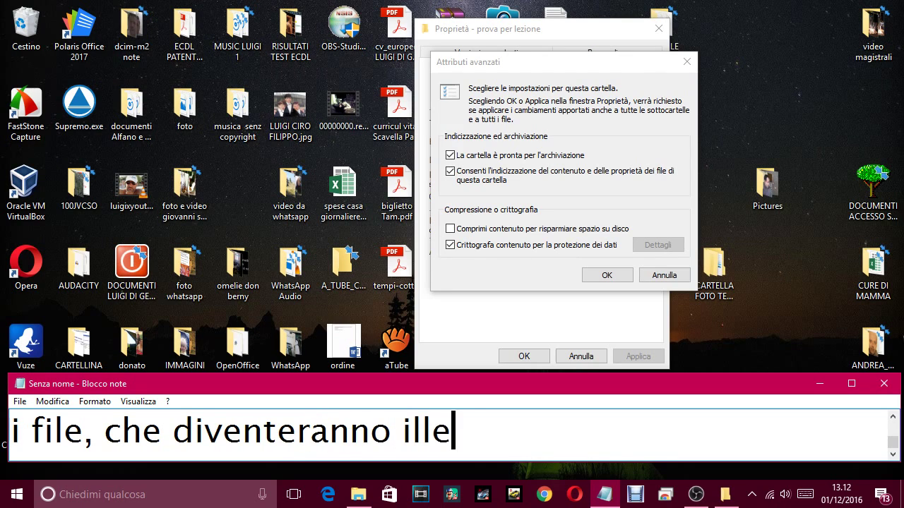
pyautogui.write('ggibi')
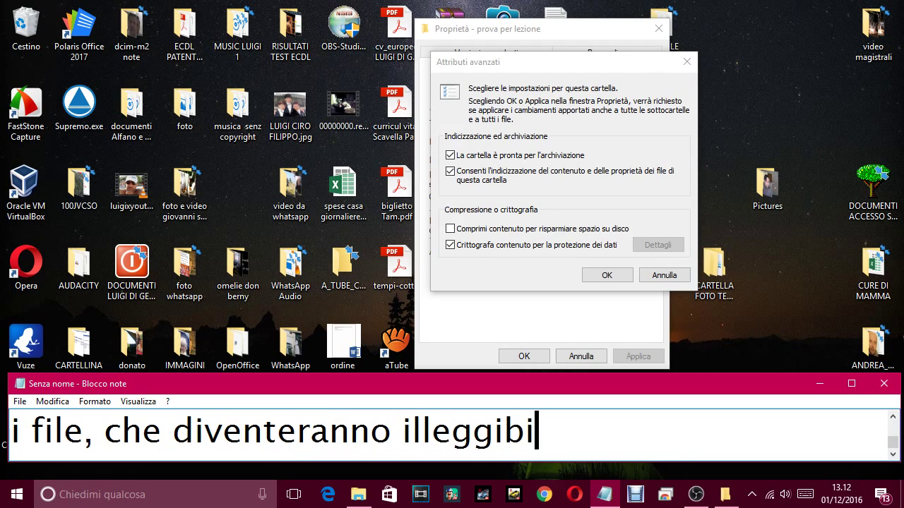
pyautogui.write('le su altri compute')
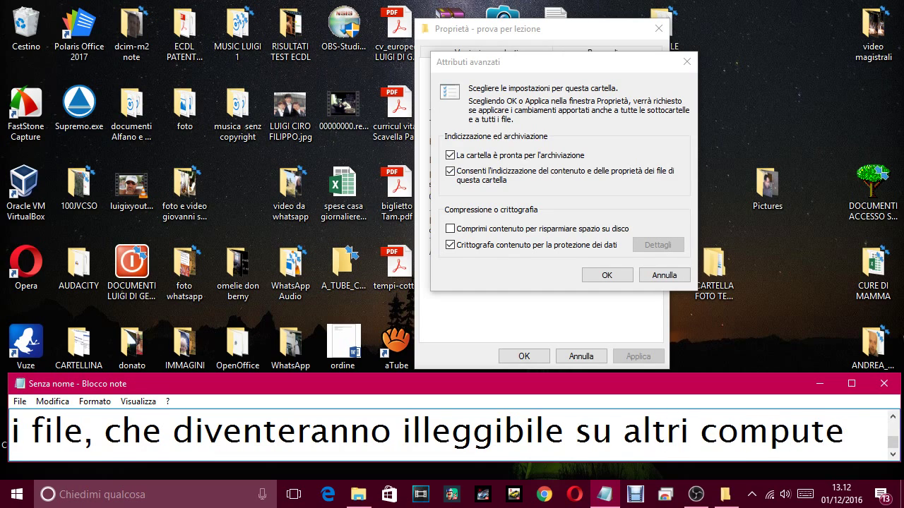
# Finish the note's sentence with ", o se anche formattate il vostro.".
pyautogui.write('r, o se anche fo')
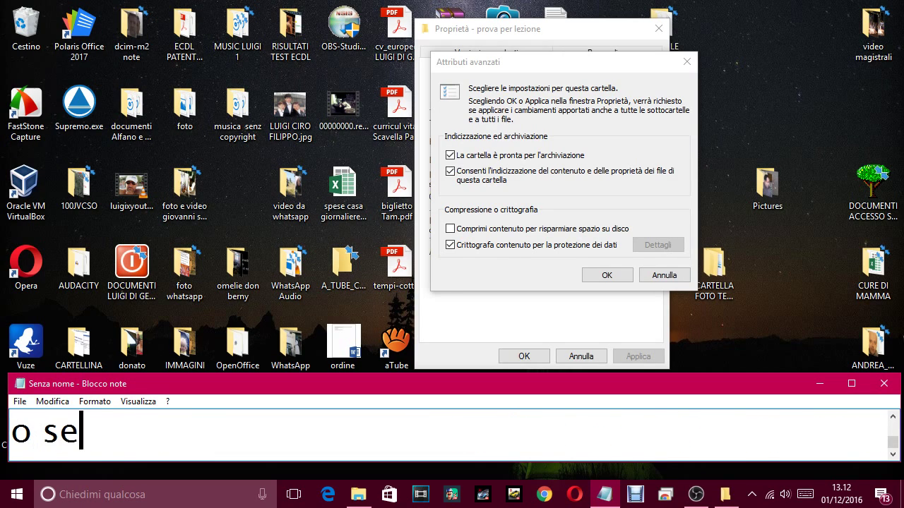
pyautogui.write('rmatta')
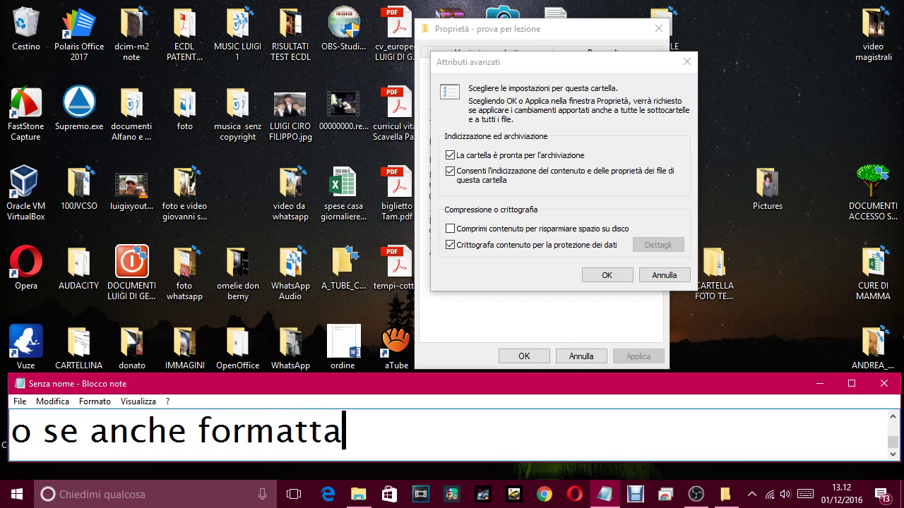
pyautogui.write('te il f')
pyautogui.press('BackSpace')
pyautogui.write('v')
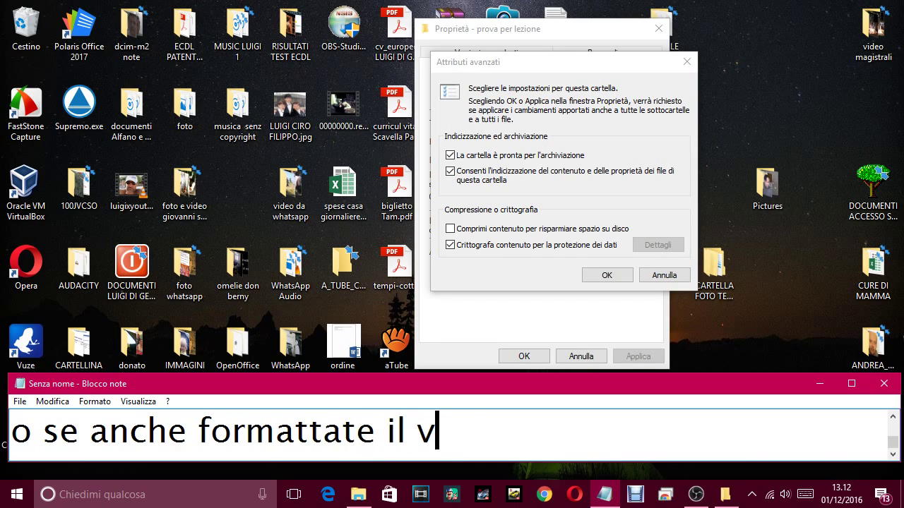
pyautogui.write('ostor')
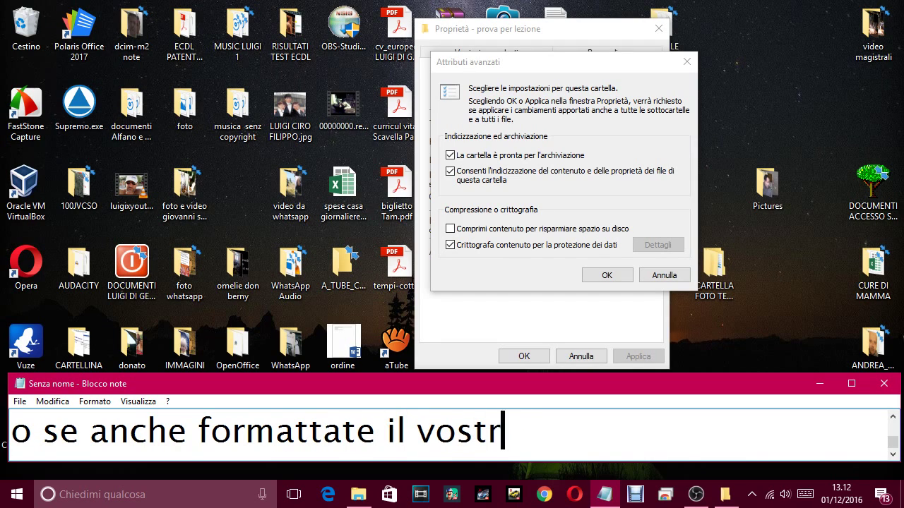
pyautogui.write('o.')
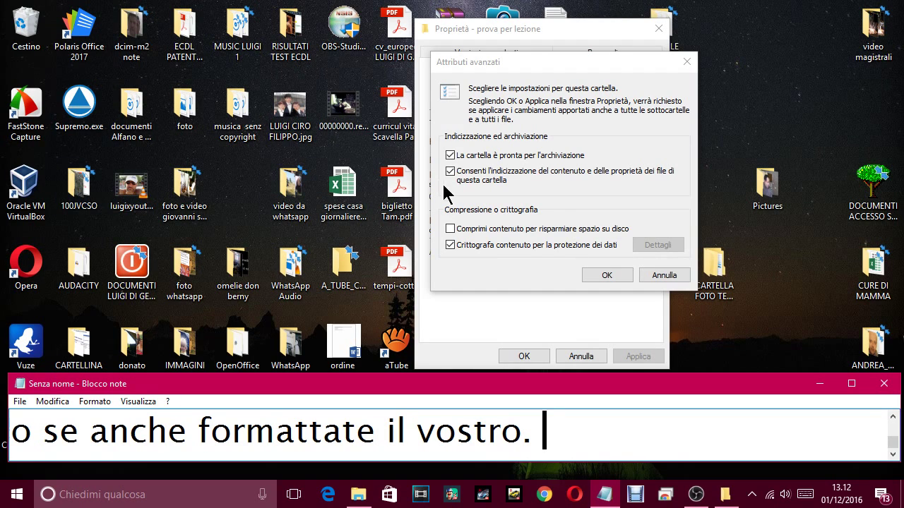
# Confirm the encryption attribute, apply it to the "prova per lezione" folder and close its properties.
pyautogui.click(606, 275)
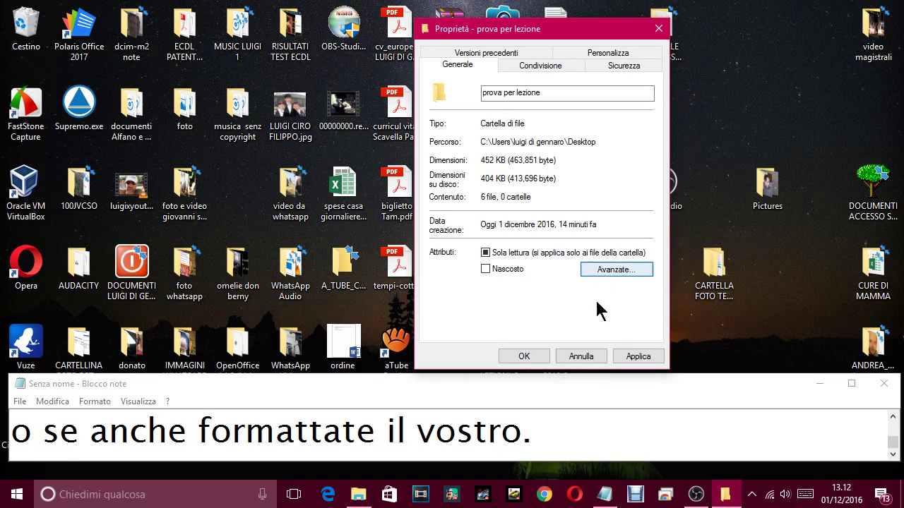
pyautogui.click(636, 356)
pyautogui.click(612, 210)
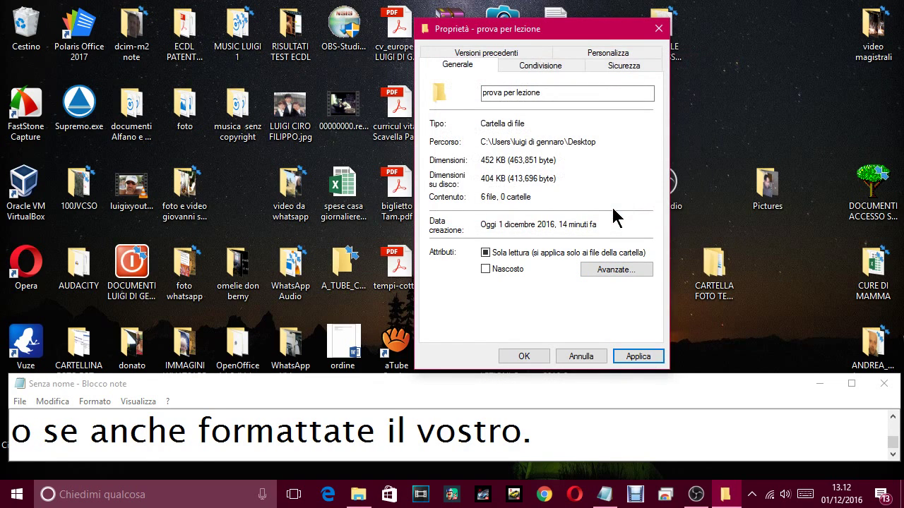
pyautogui.click(524, 356)
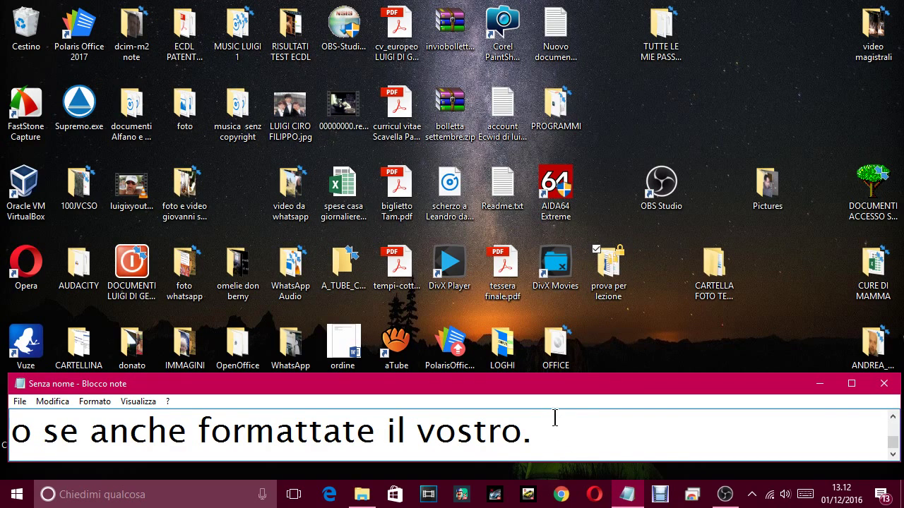
# Start a new sentence in the note with "come vedi quando fai questa operazione compare un".
pyautogui.write('ome ve')
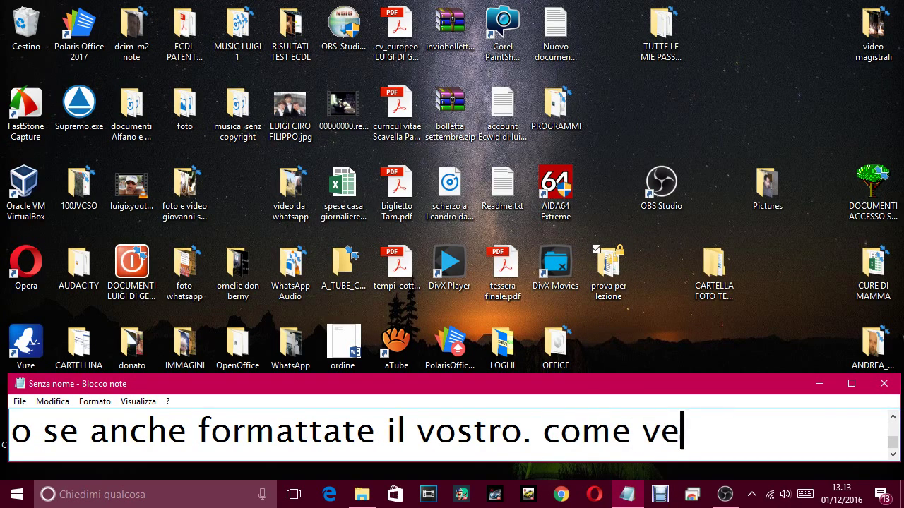
pyautogui.write('di quando')
pyautogui.press('Return')
pyautogui.write('fa')
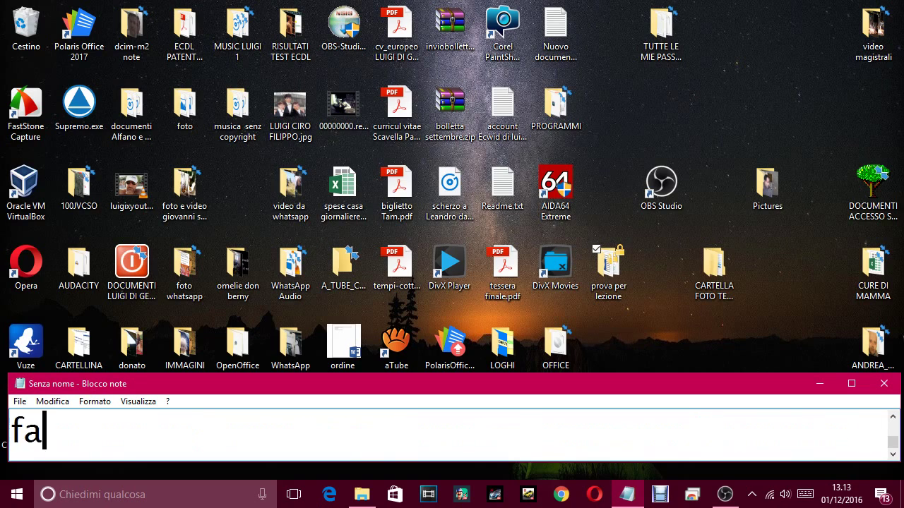
pyautogui.write('i questa oper')
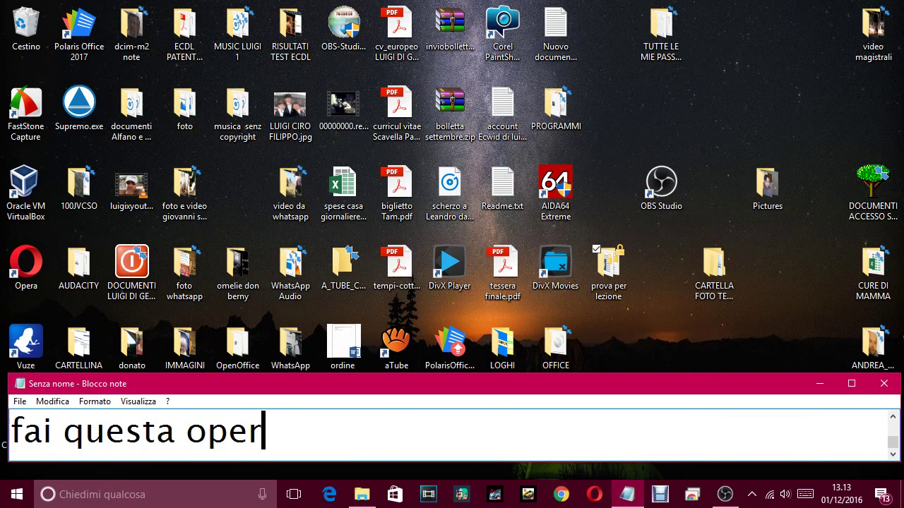
pyautogui.write('azione comprar')
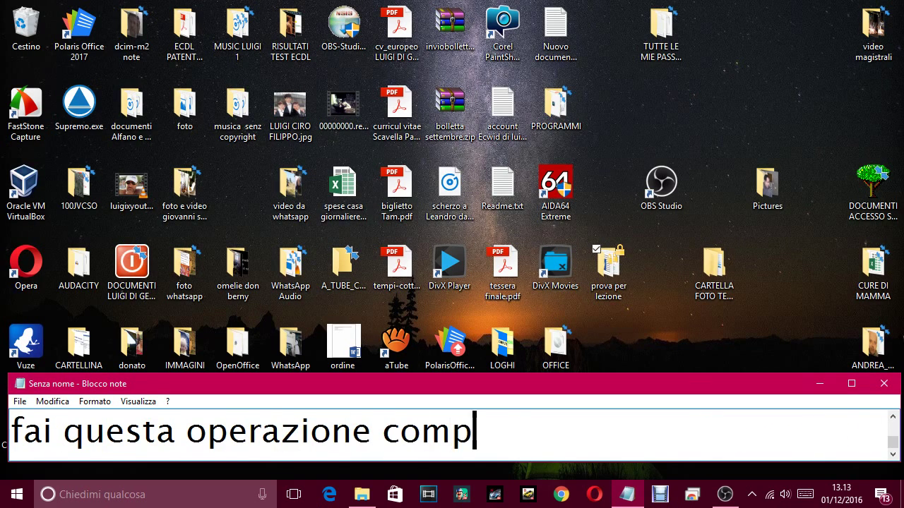
pyautogui.press('BackSpace')
pyautogui.press('BackSpace')
pyautogui.press('BackSpace')
pyautogui.write('are un ')
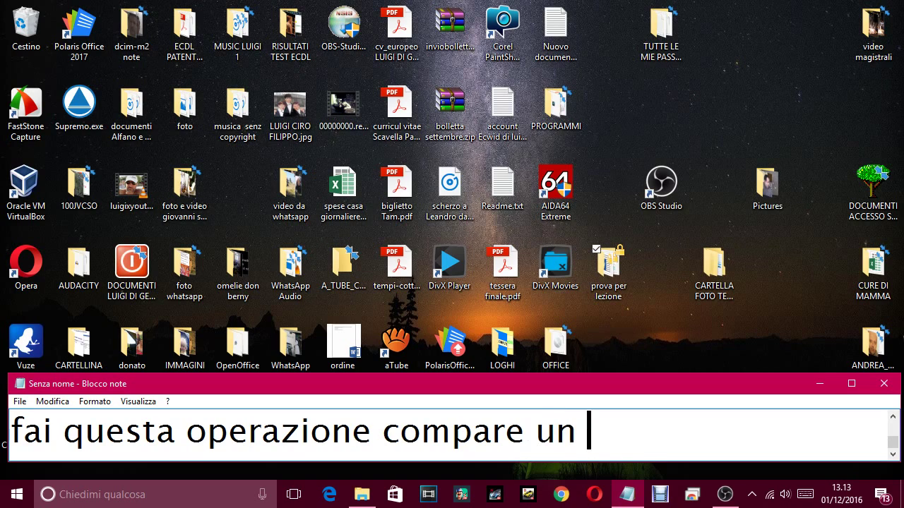
# Finish the note's sentence with "catenaccio sulla cartella che ti indica file crittografato.".
pyautogui.write('catenacc')
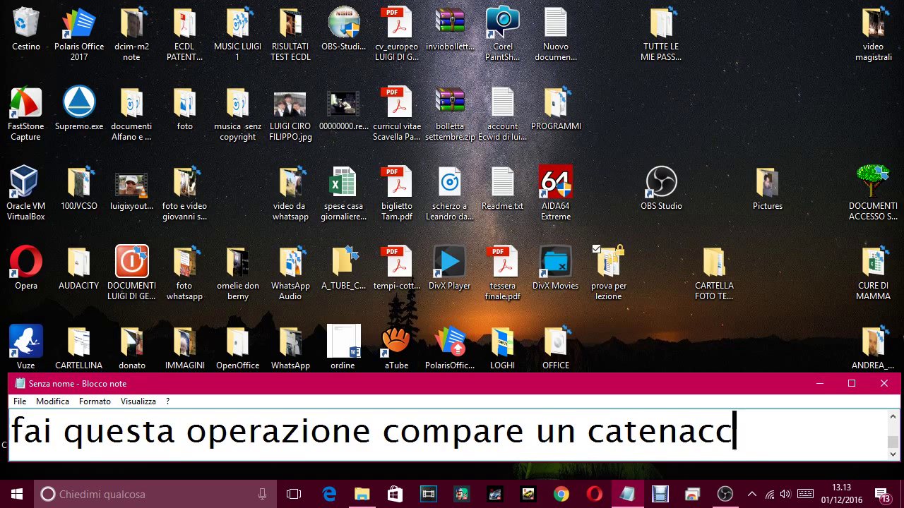
pyautogui.write('io sulla car')
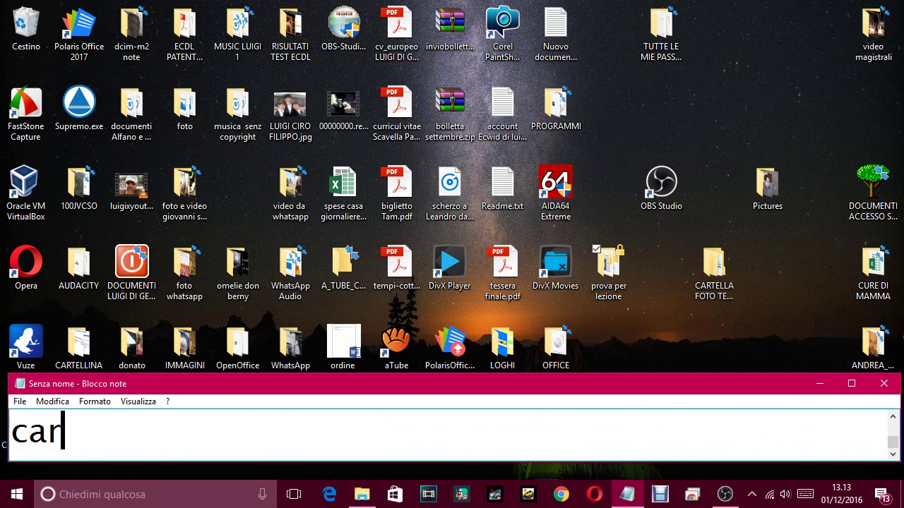
pyautogui.write('tella che ti ind')
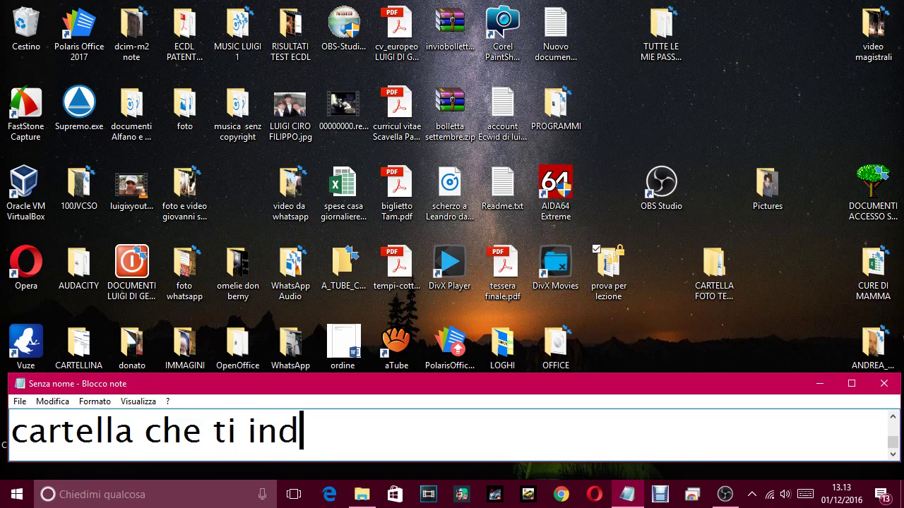
pyautogui.write('ica f')
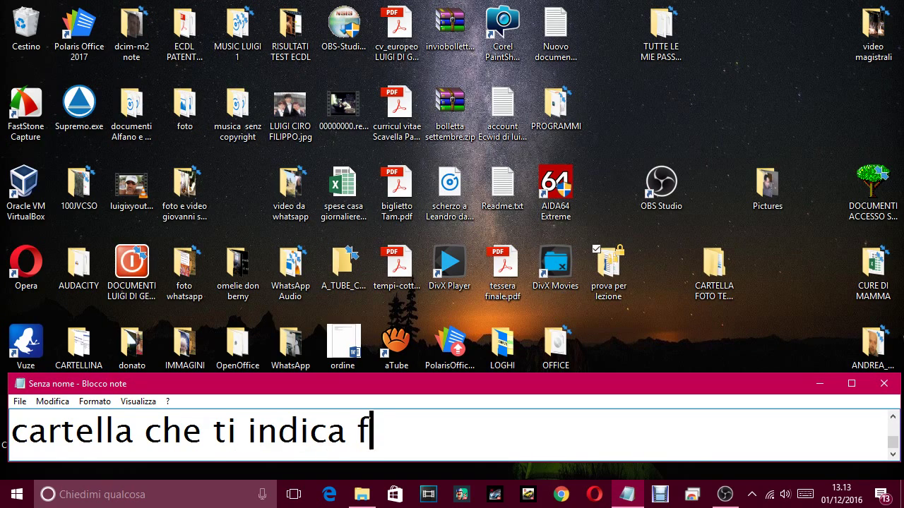
pyautogui.write('ile cri')
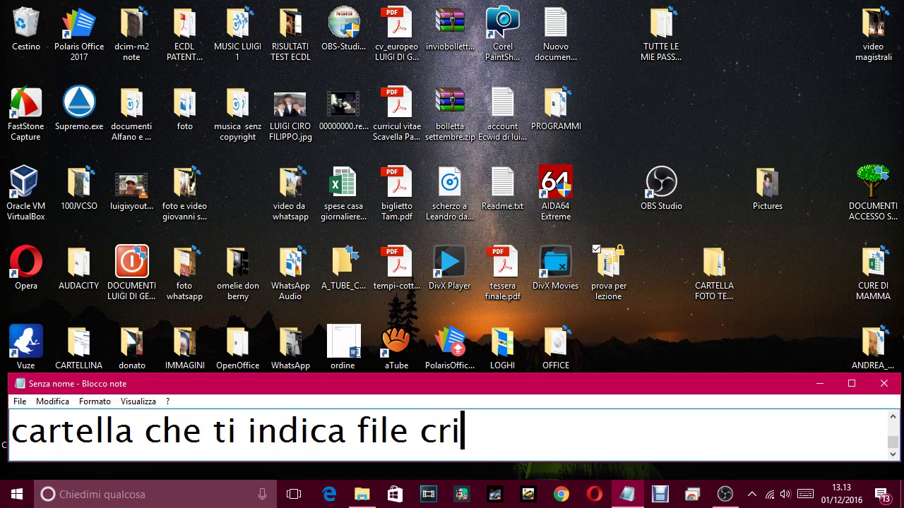
pyautogui.write('ttografato.')
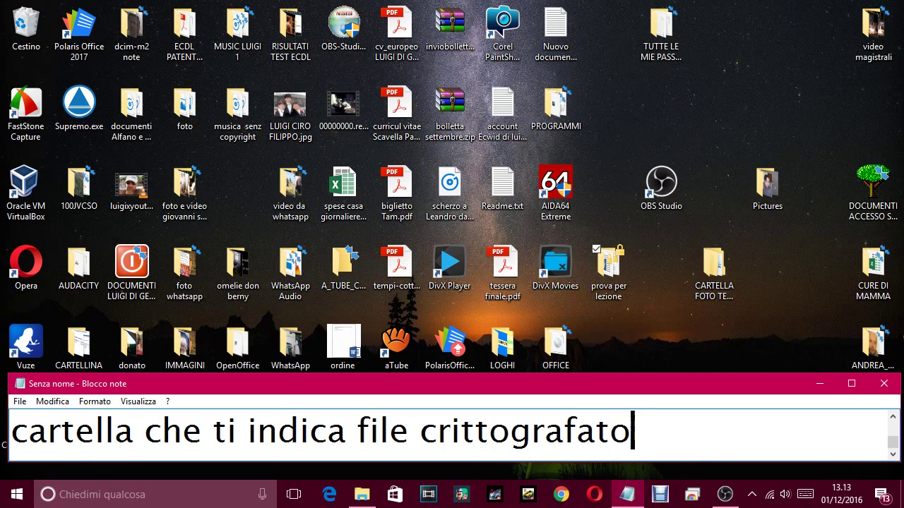
# Look inside "prova per lezione", copy the 823WGTMA subfolder in the neighbouring photo folder, and close both folders.
pyautogui.doubleClick(611, 263)
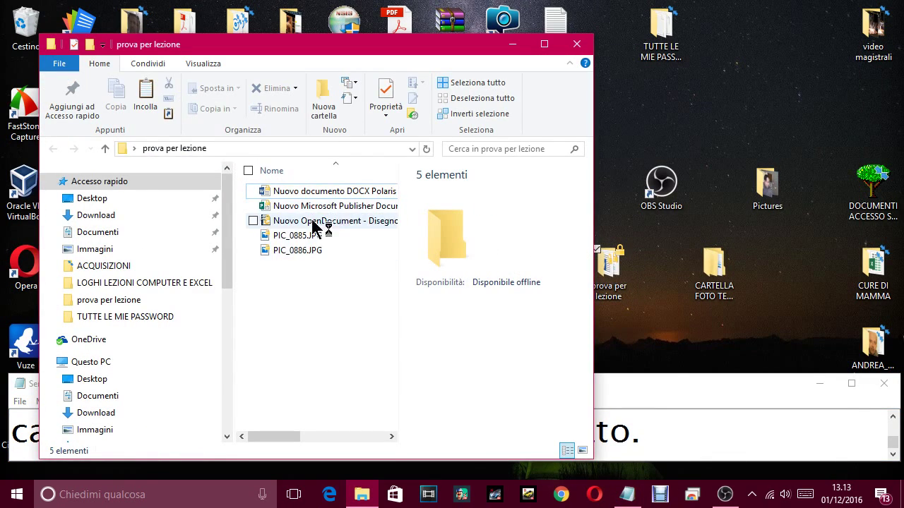
pyautogui.click(577, 44)
pyautogui.doubleClick(708, 270)
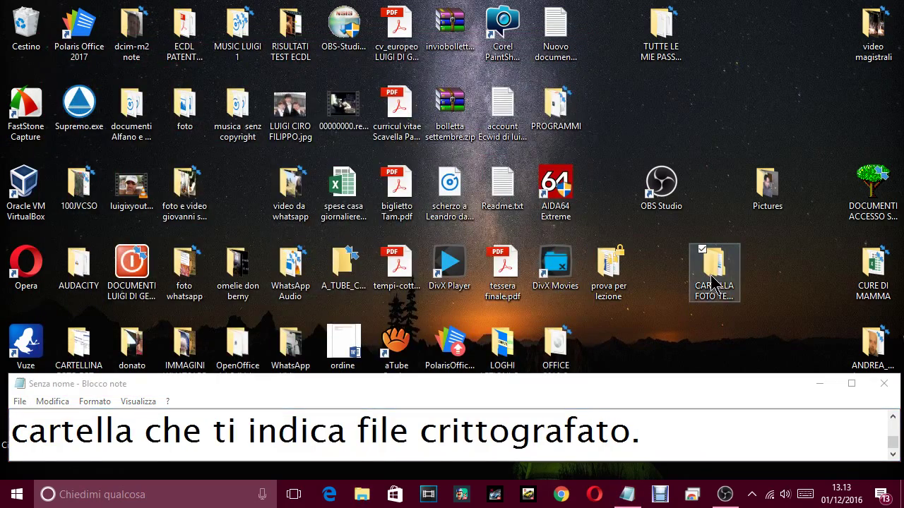
pyautogui.click(291, 190)
pyautogui.hotkey('ctrl', 'c')
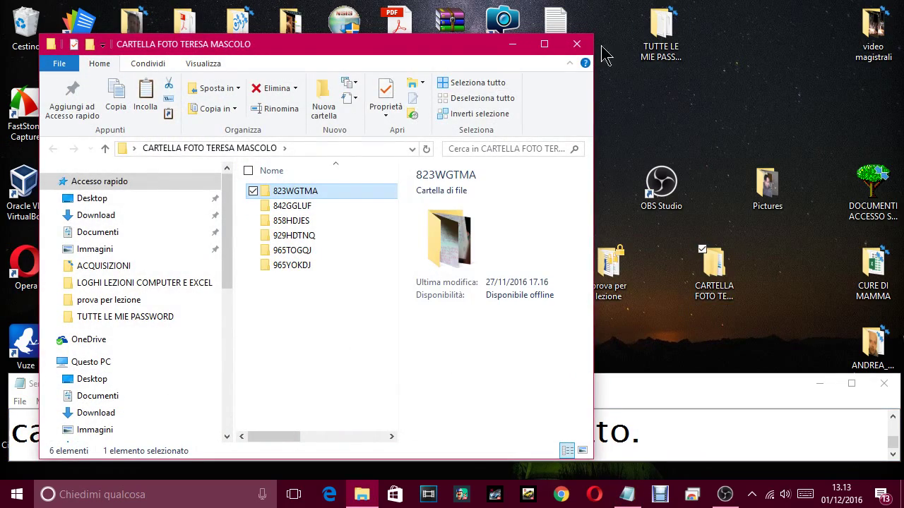
pyautogui.click(575, 42)
# View the encrypted picture PIC_0885.JPG from "prova per lezione", closing both the picture and the folder when done.
pyautogui.click(616, 275)
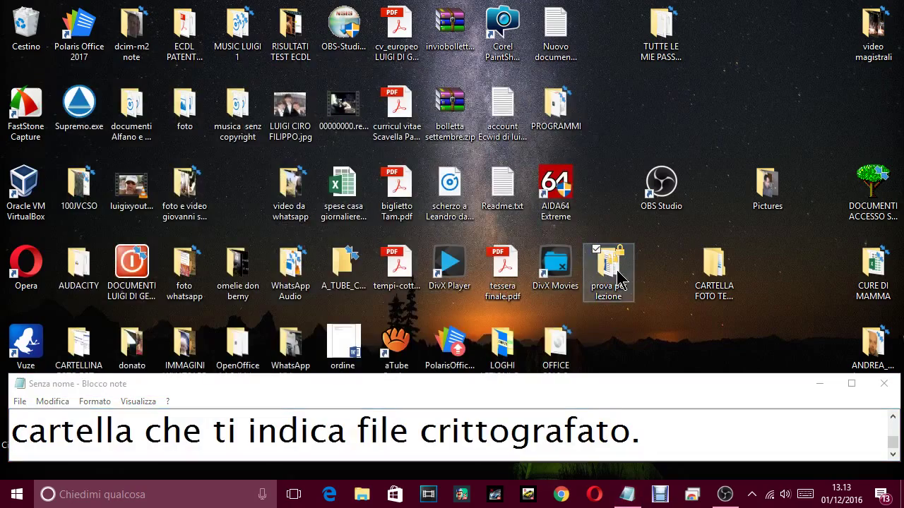
pyautogui.doubleClick(616, 274)
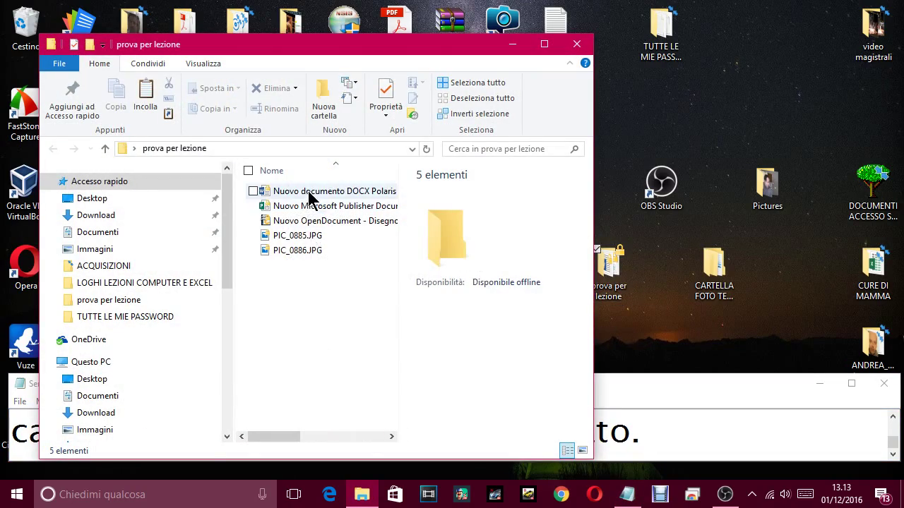
pyautogui.doubleClick(299, 233)
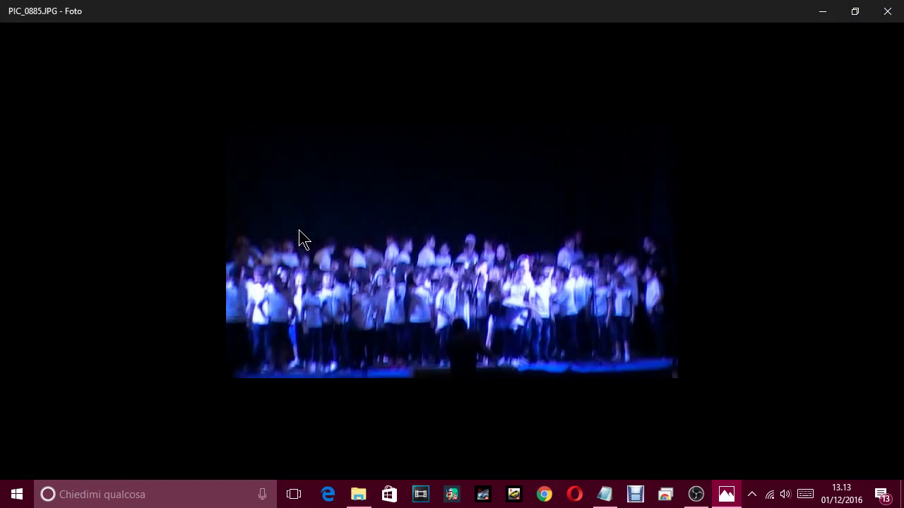
pyautogui.click(887, 11)
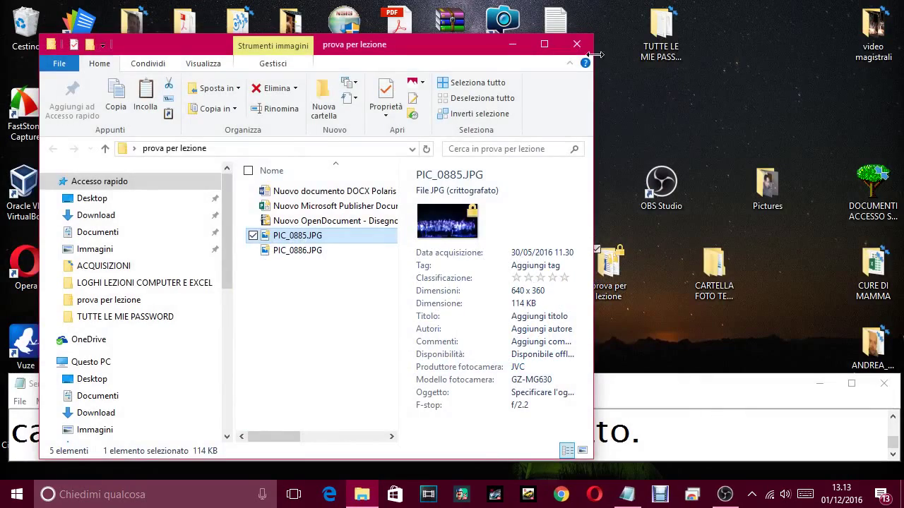
pyautogui.click(604, 13)
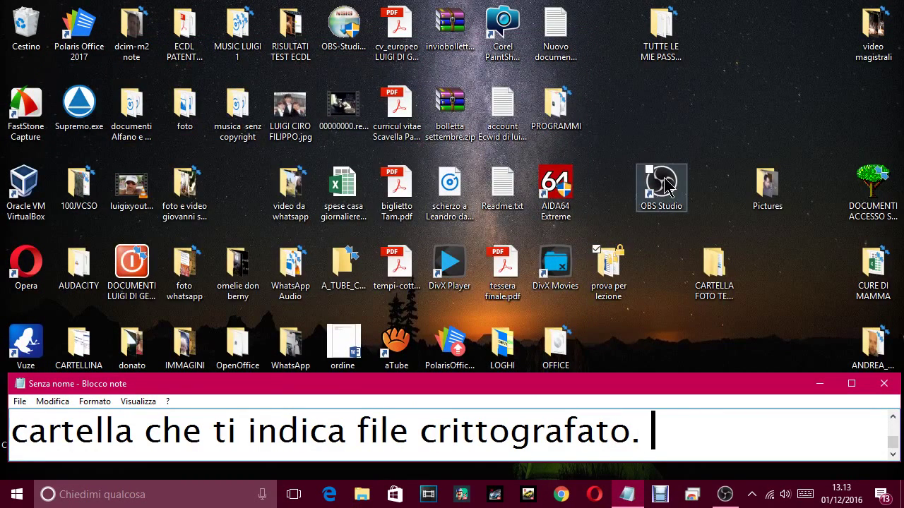
# Continue the note with "qui si aprono tranqjuillamente, ma se".
pyautogui.write('qui si apron')
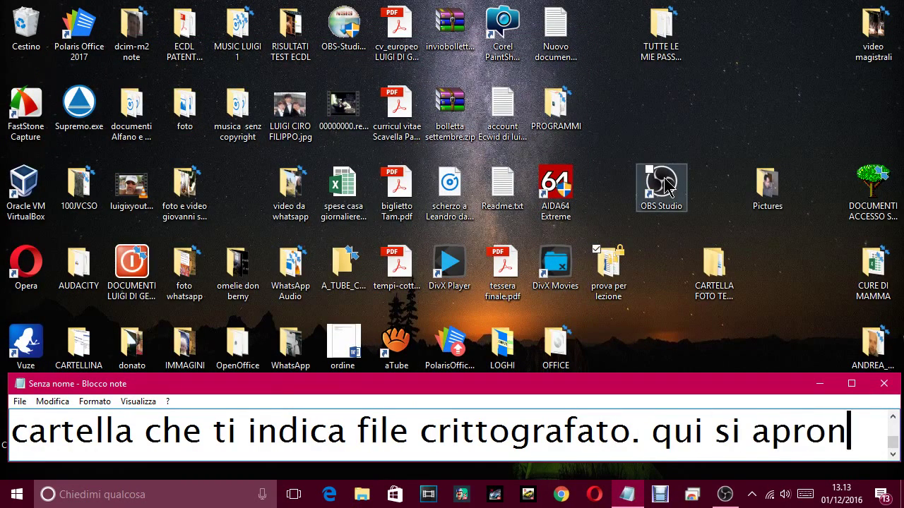
pyautogui.write('o tranqjuill')
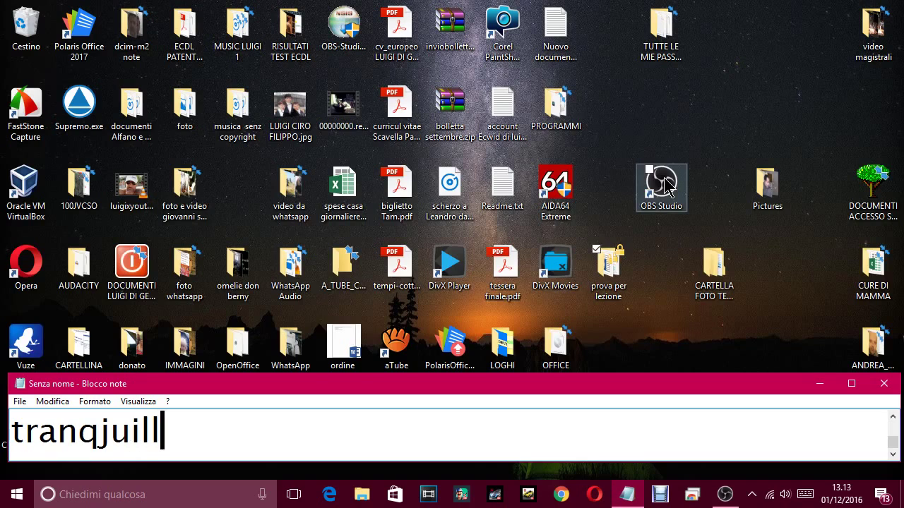
pyautogui.write('amme')
pyautogui.press('BackSpace')
pyautogui.press('BackSpace')
pyautogui.write('en')
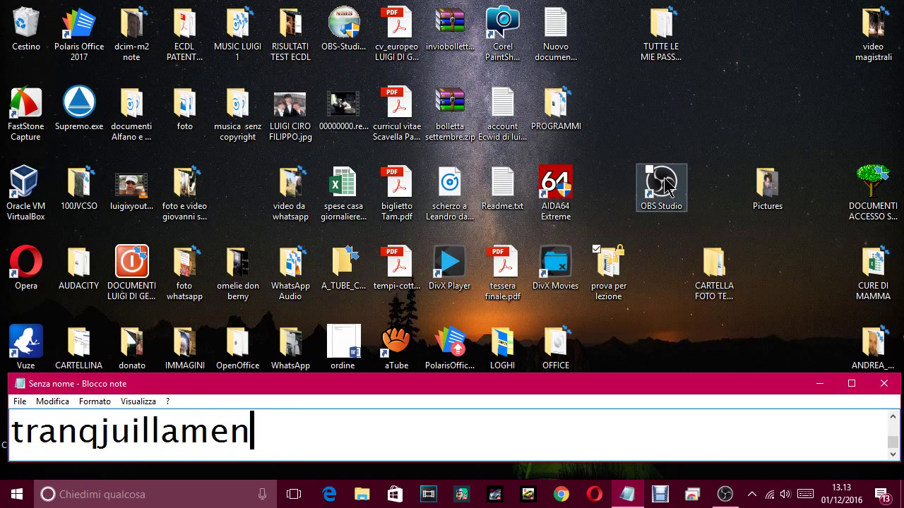
pyautogui.write('te, ma s')
pyautogui.press('BackSpace')
pyautogui.write('ma se ')
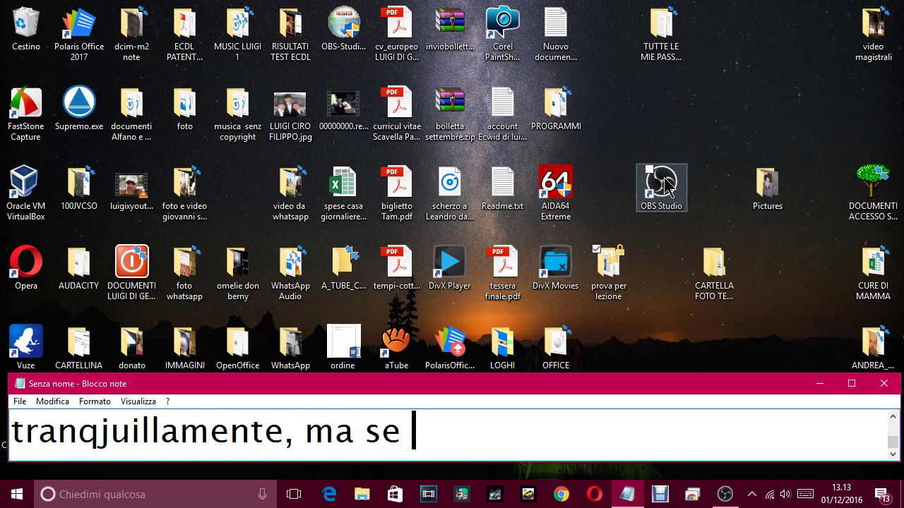
# Complete the note's sentence with "le passassi su altro pc, sarebbe molto complicato aprirli.".
pyautogui.write('le passas')
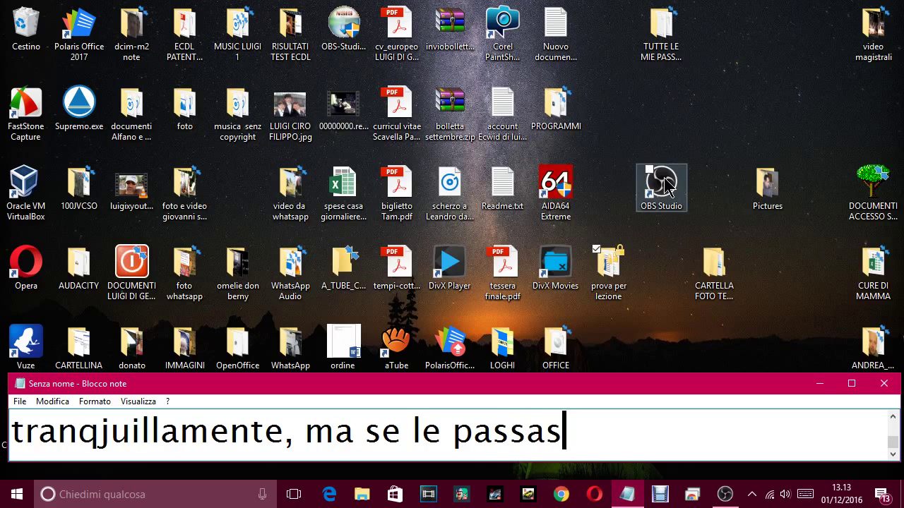
pyautogui.write('si su alt')
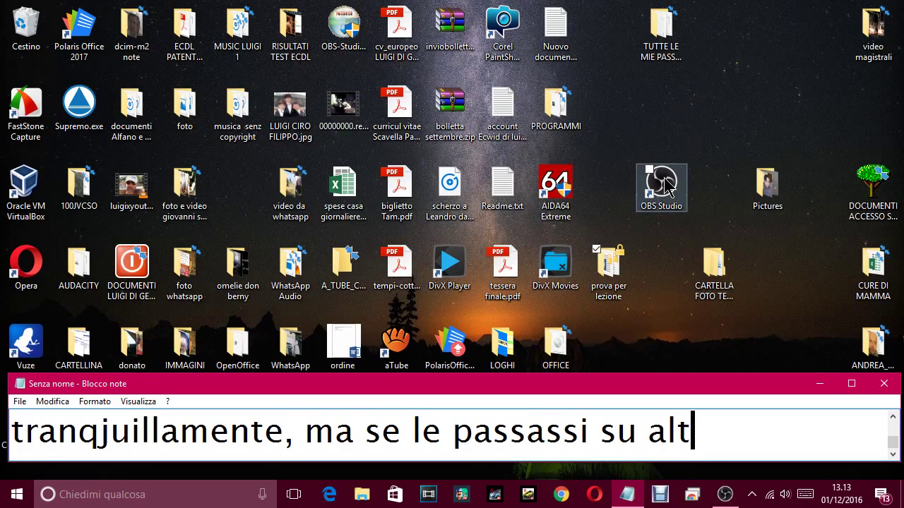
pyautogui.write('ro pc')
pyautogui.write(', sarebbe molto')
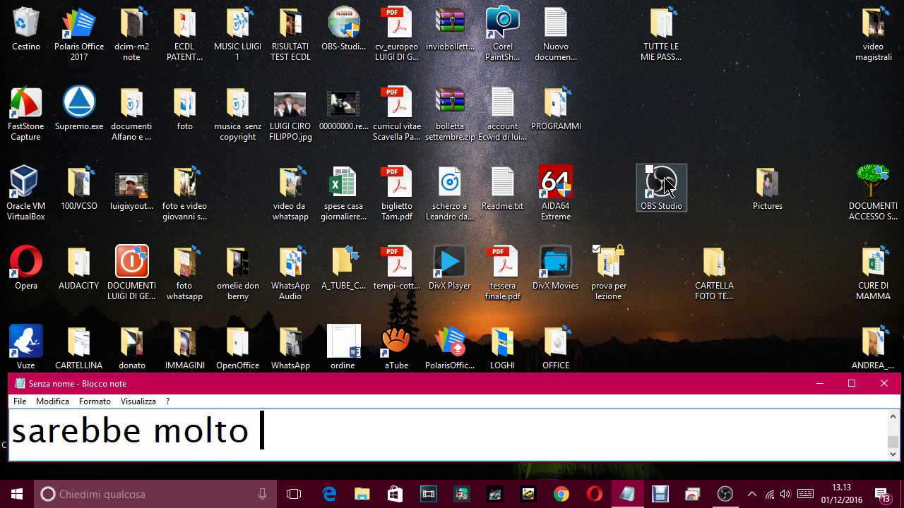
pyautogui.write(' complicato ')
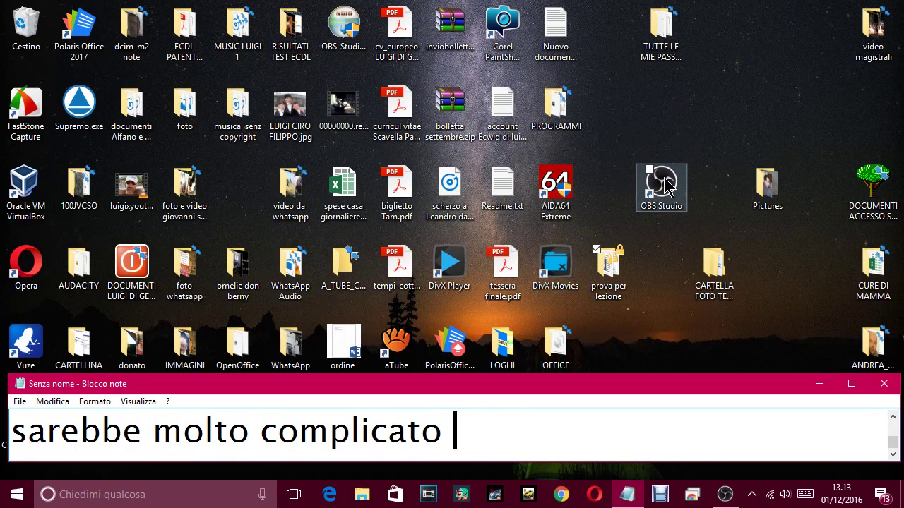
pyautogui.write('aprirli.')
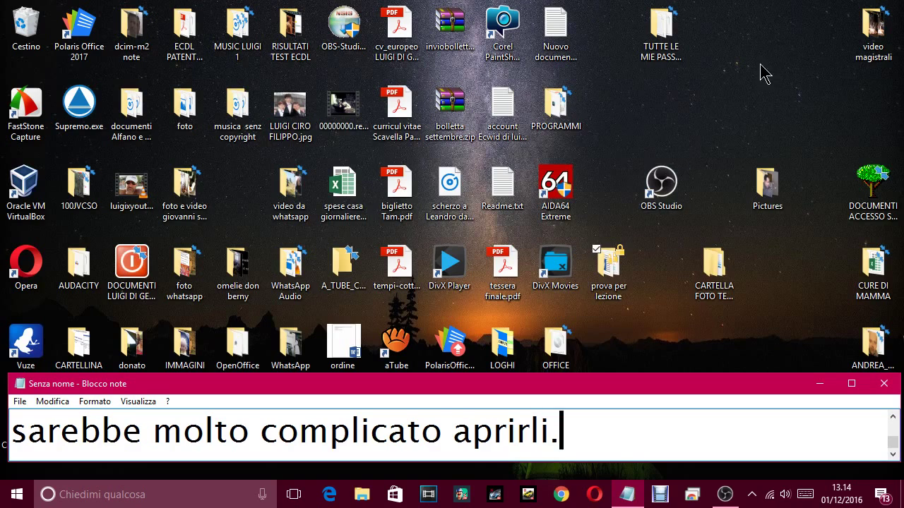
# Replace encryption with content compression to save disk space in the advanced attributes of "prova per lezione" and apply the change.
pyautogui.doubleClick(612, 274)
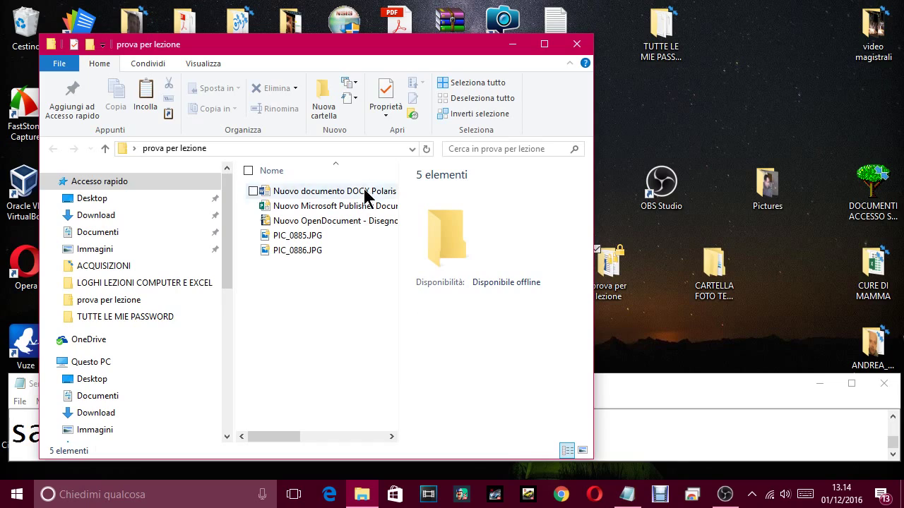
pyautogui.click(577, 44)
pyautogui.rightClick(617, 297)
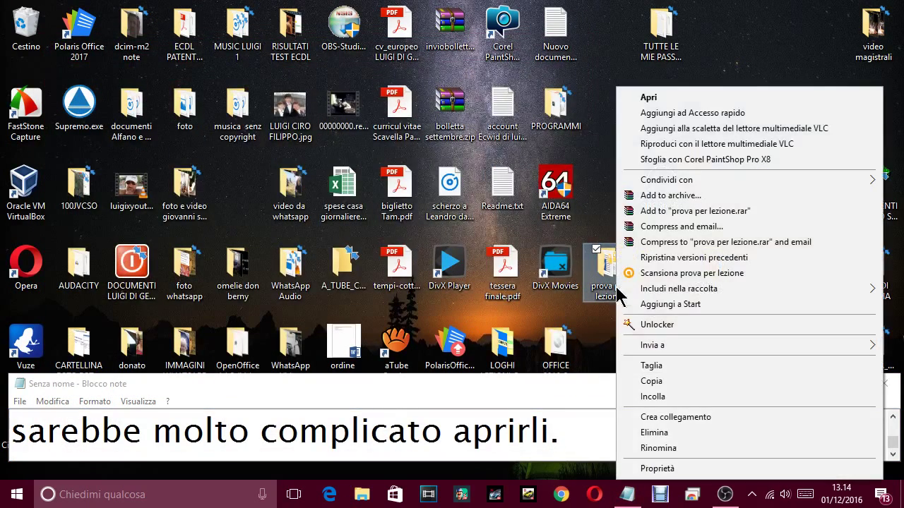
pyautogui.click(664, 468)
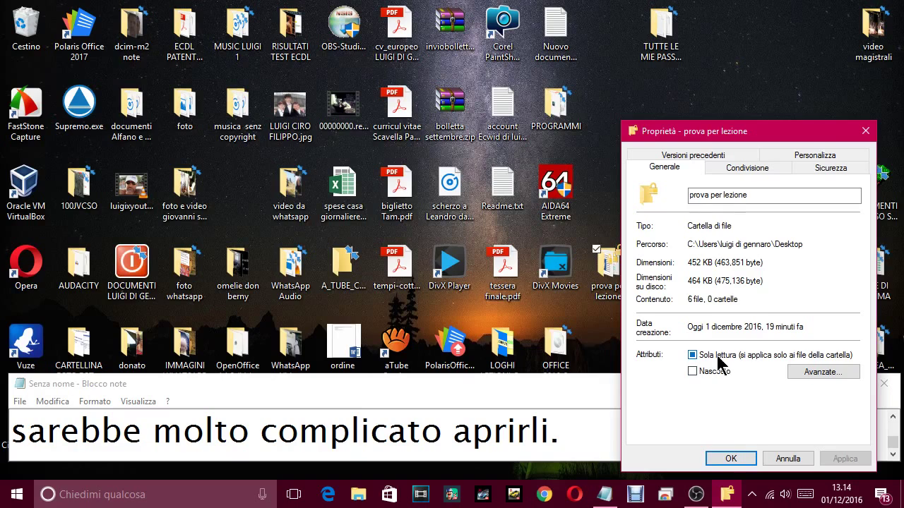
pyautogui.click(820, 371)
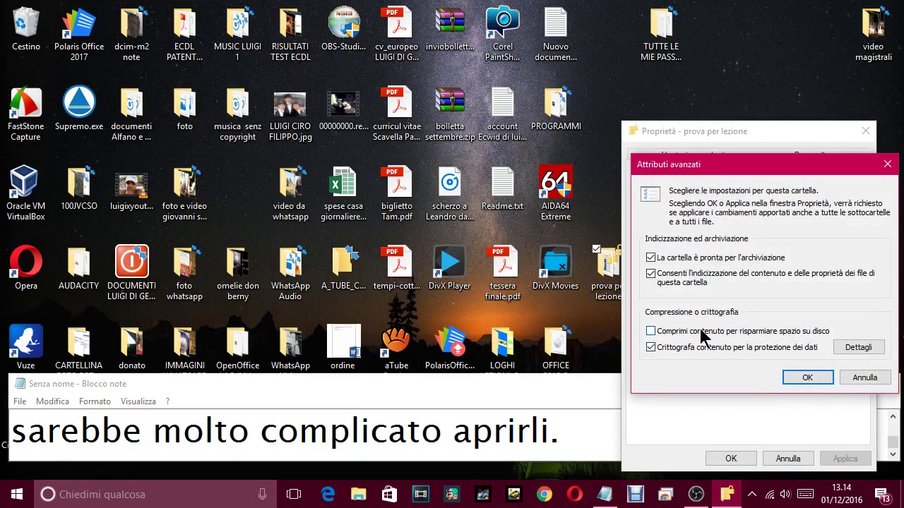
pyautogui.click(807, 378)
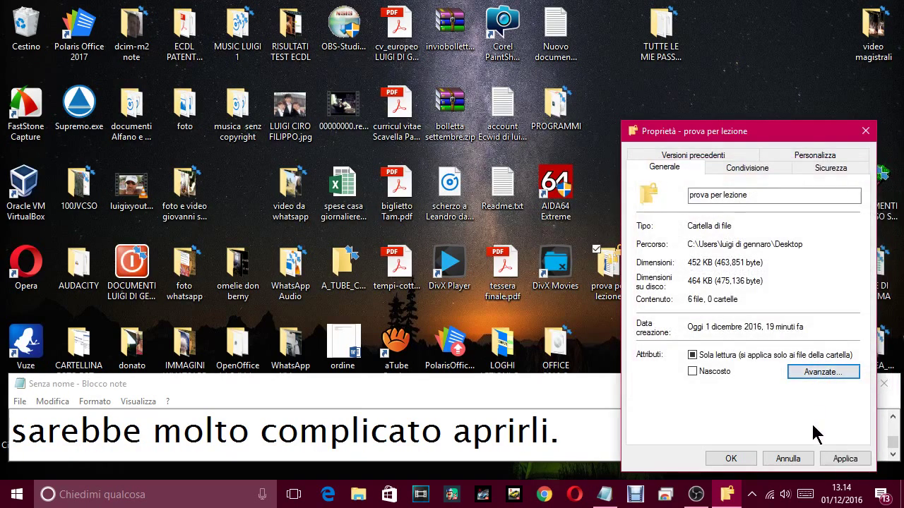
pyautogui.click(845, 459)
pyautogui.click(806, 311)
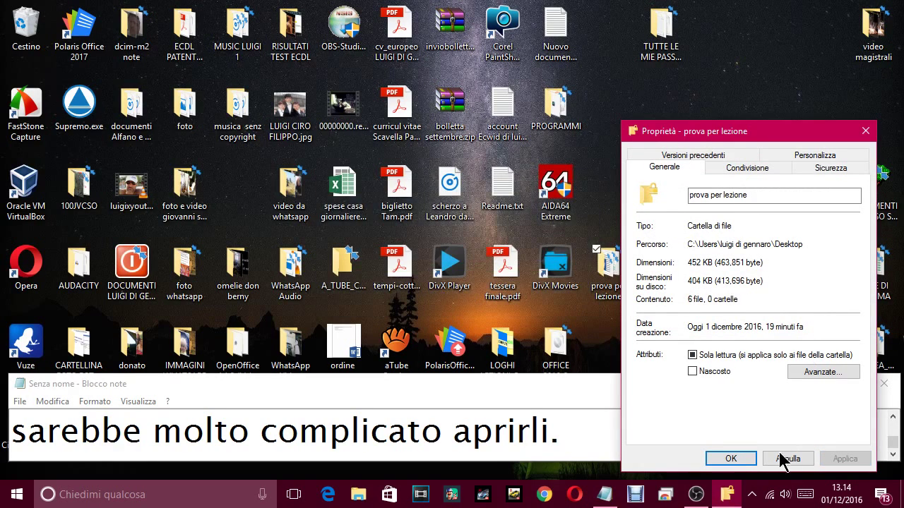
pyautogui.click(736, 459)
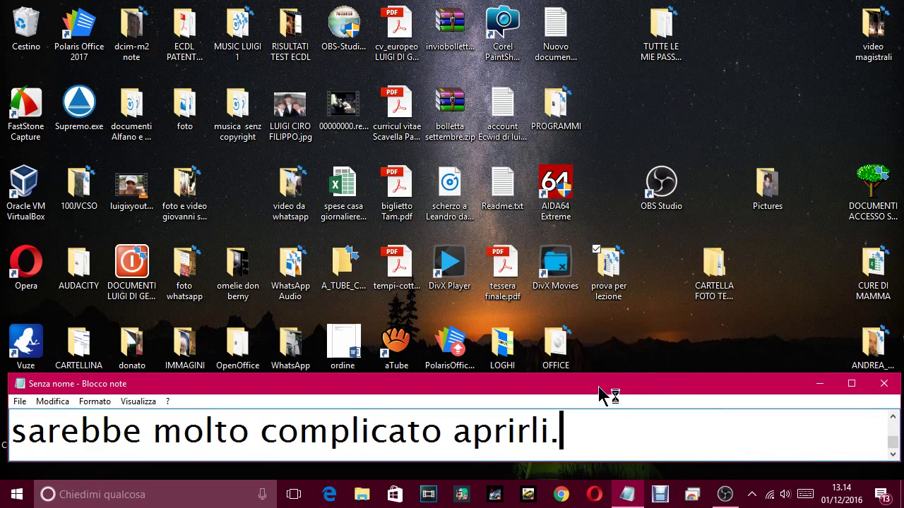
# Start a new line in the note with "ora invece l'ho compressa, e come vedi è".
pyautogui.press('Return')
pyautogui.write('or ainc')
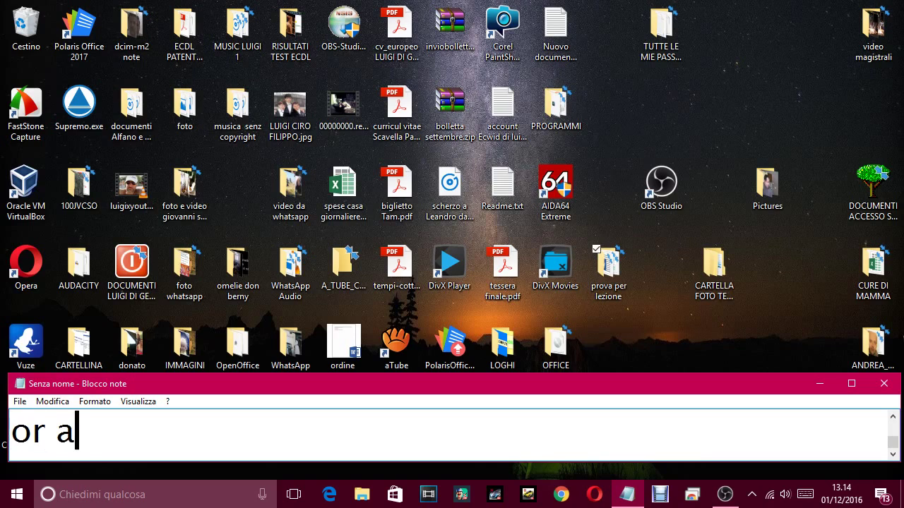
pyautogui.write("a invece l'ho")
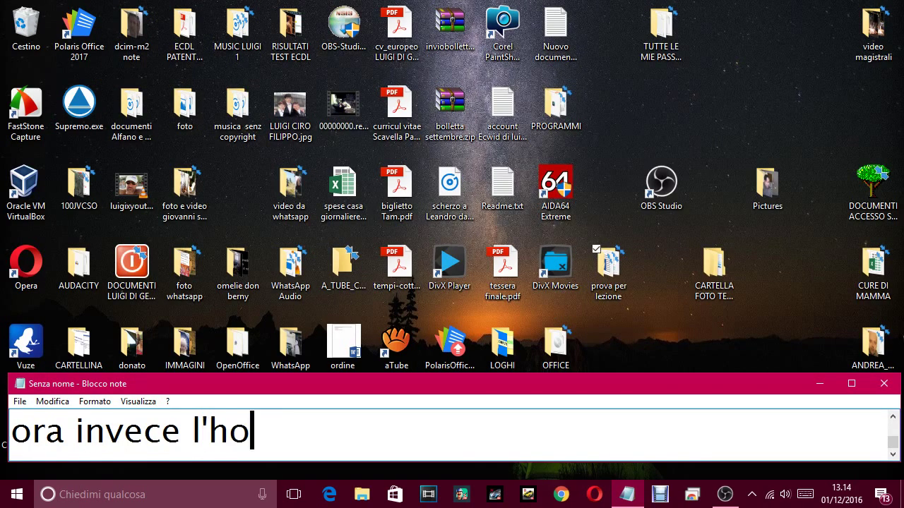
pyautogui.write(' comp')
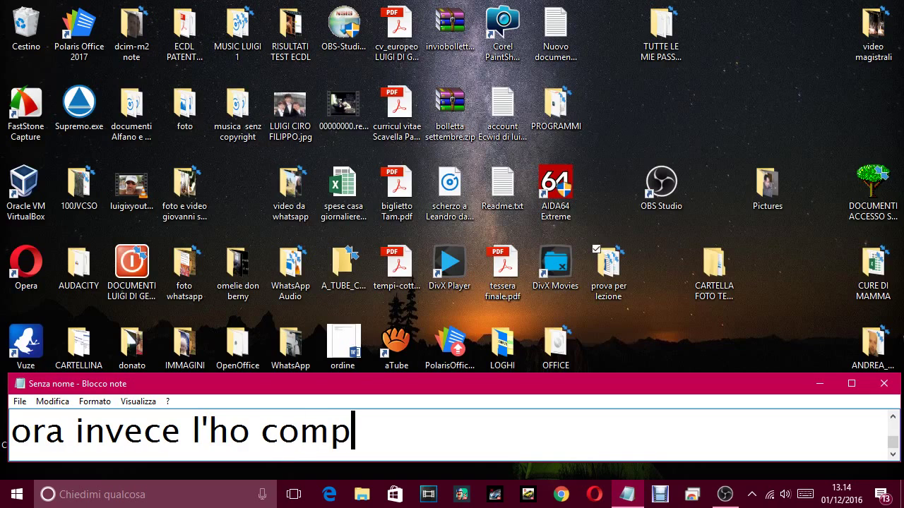
pyautogui.write('ressa, e come vedi è')
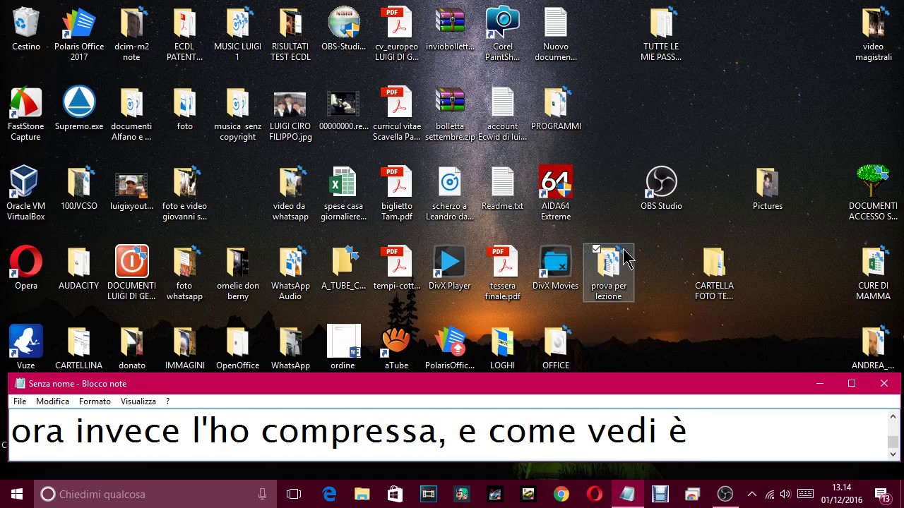
# Continue the note's sentence with "apparso un simbolo che sono due freccette, che".
pyautogui.write('a')
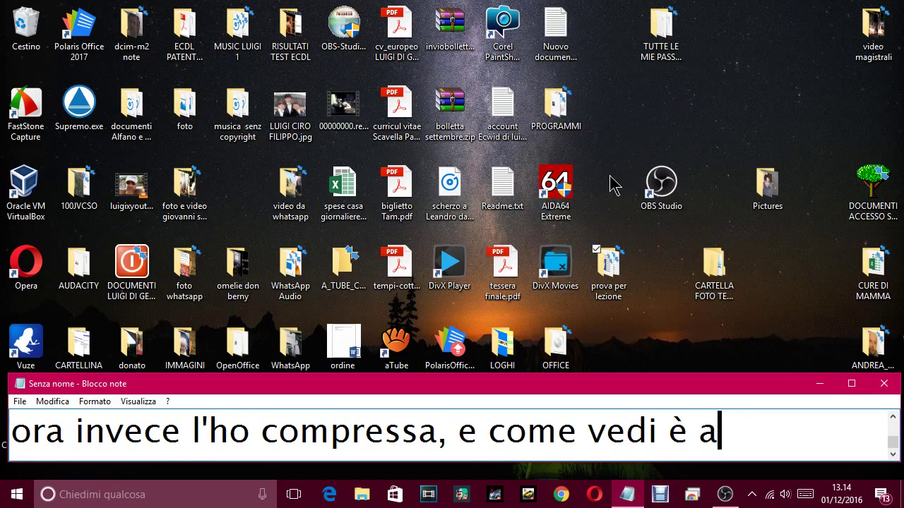
pyautogui.write('pparso uns')
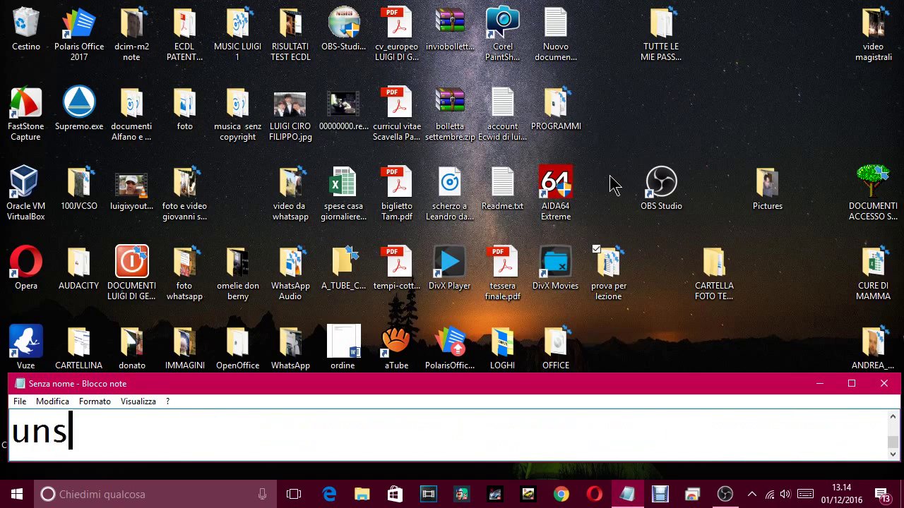
pyautogui.write('simbol')
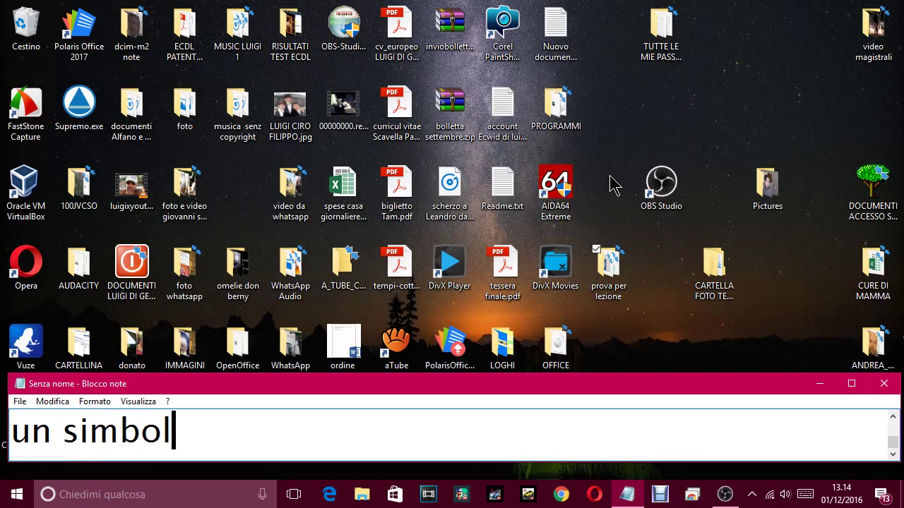
pyautogui.write('o che sono ')
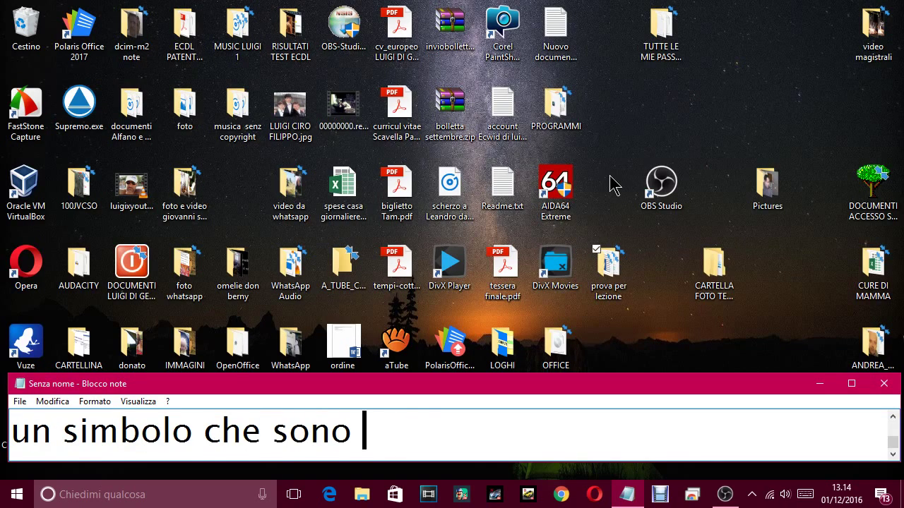
pyautogui.write('due frecce')
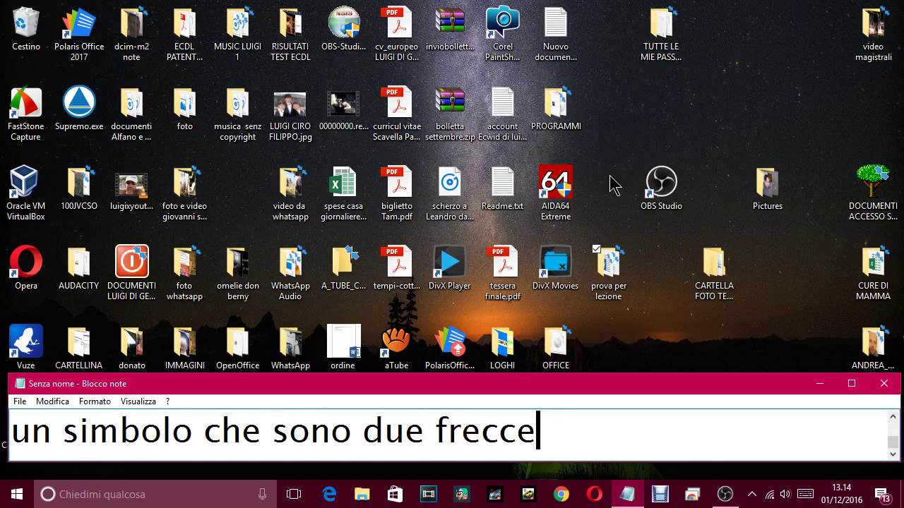
pyautogui.write('tte, che s')
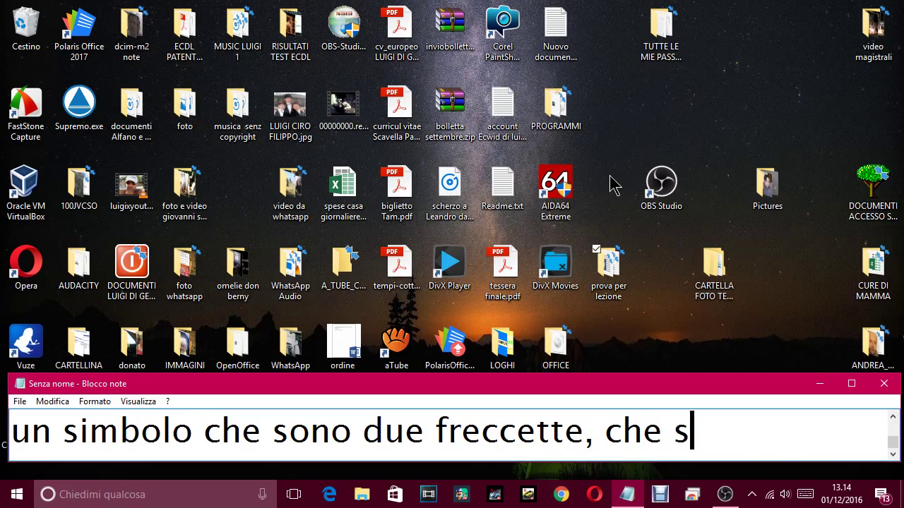
# Complete the sentence about the arrows symbol with "stanno a indicare che la cartella è compressa.".
pyautogui.write('tanno a indicare ')
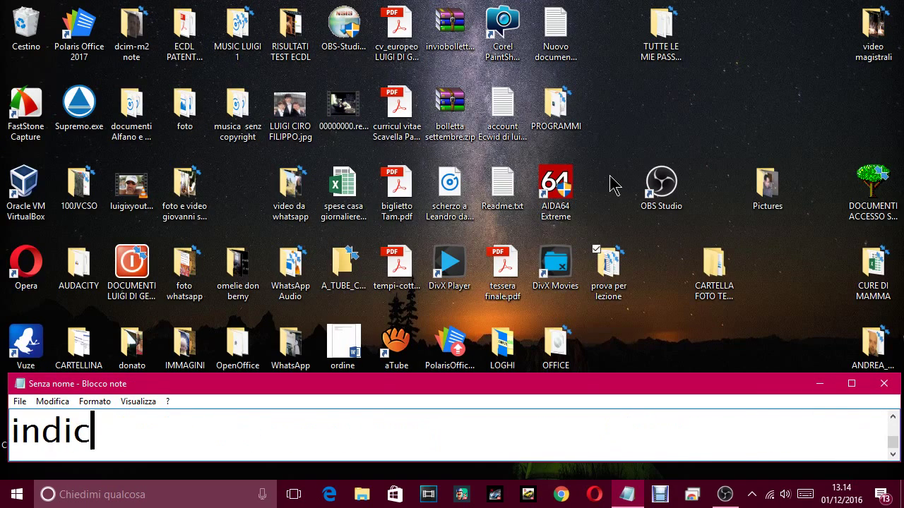
pyautogui.write('che il ')
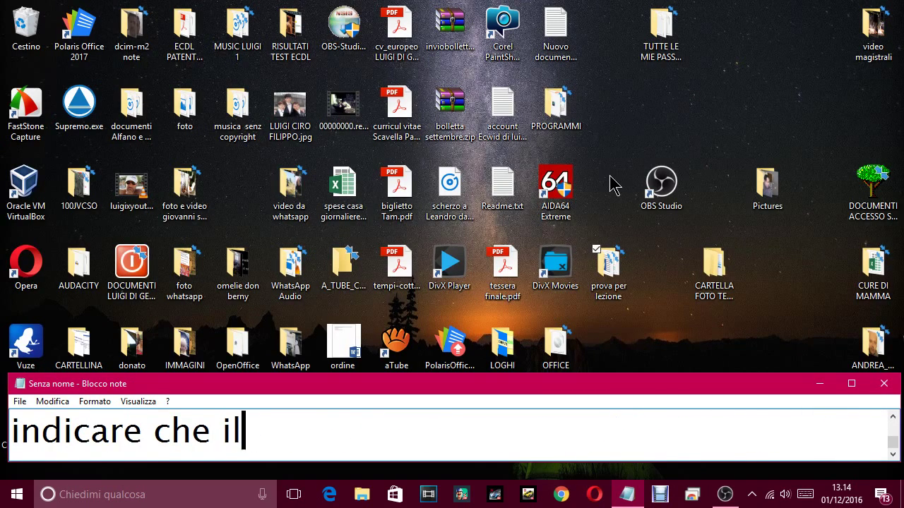
pyautogui.press('BackSpace')
pyautogui.press('BackSpace')
pyautogui.press('BackSpace')
pyautogui.write('la cartell')
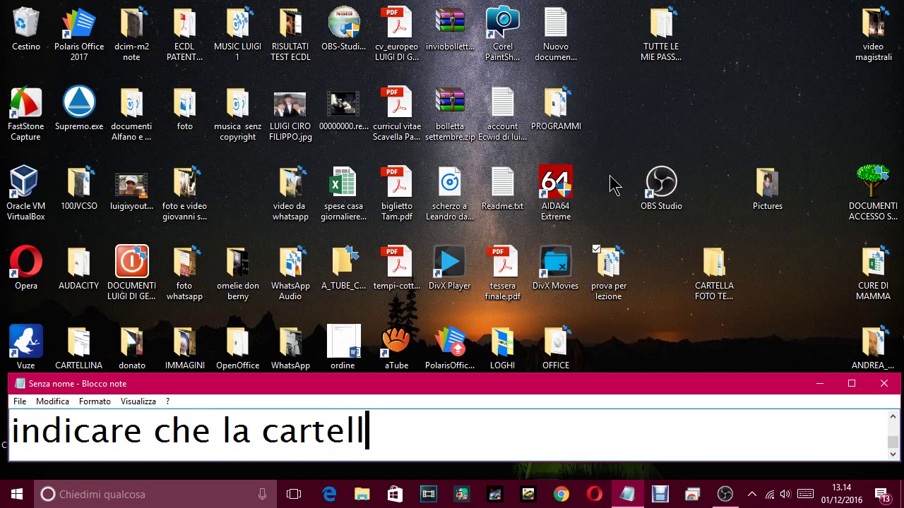
pyautogui.write('a è compressa.')
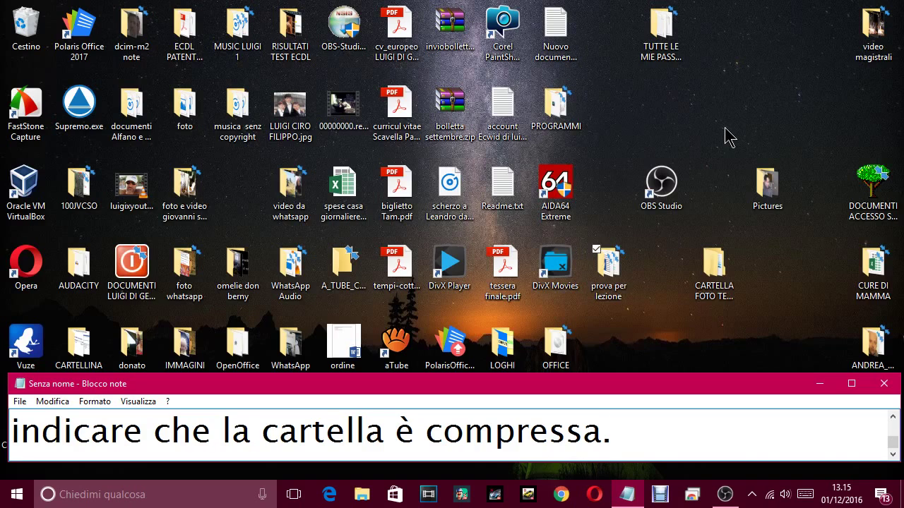
# Add a new line to the note reading "come hai visto è molto facile comprimere una cartella,".
pyautogui.press('Return')
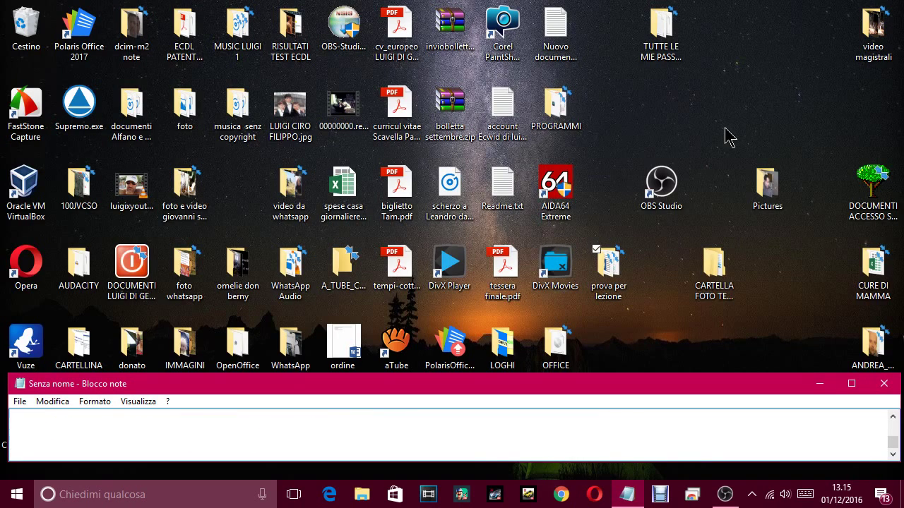
pyautogui.write('come hai visto ')
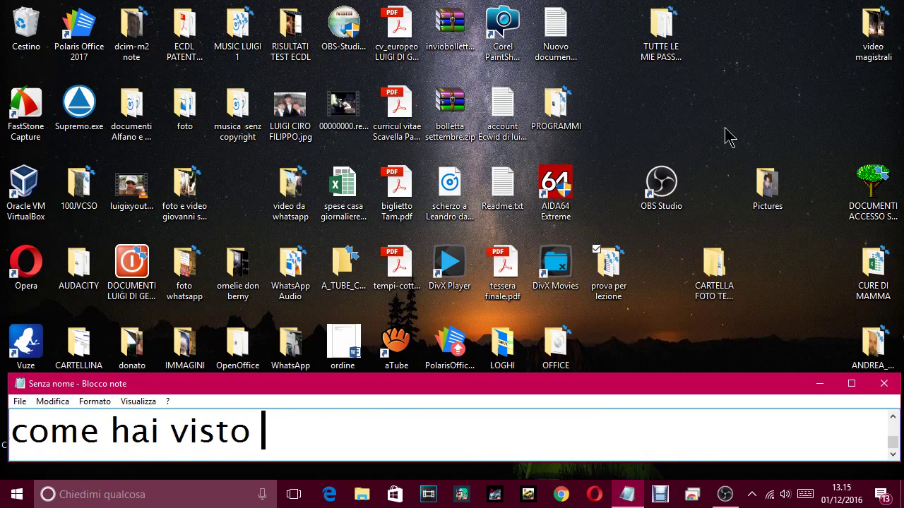
pyautogui.write('è molto ')
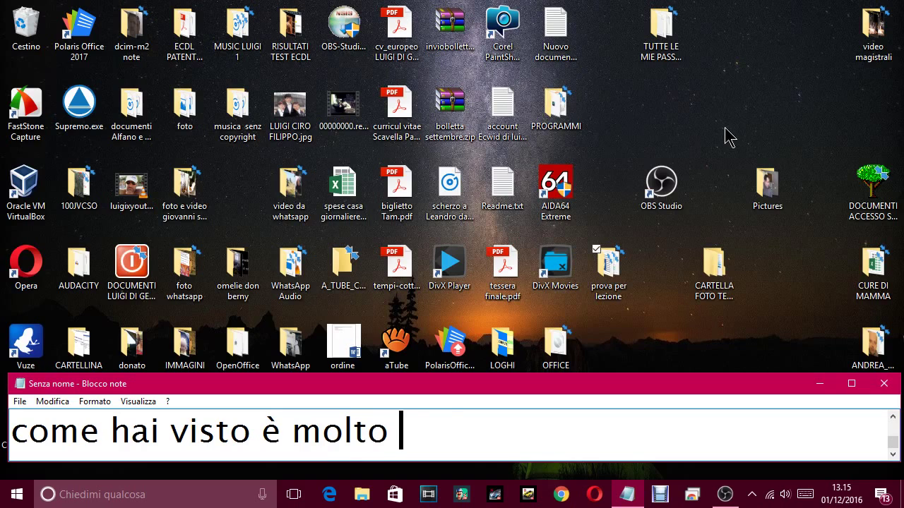
pyautogui.write('facile compri')
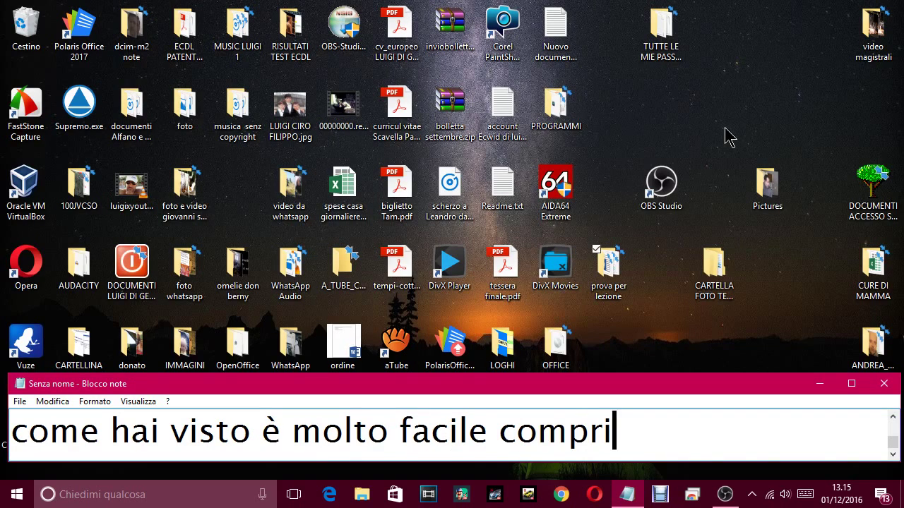
pyautogui.write('mere una care')
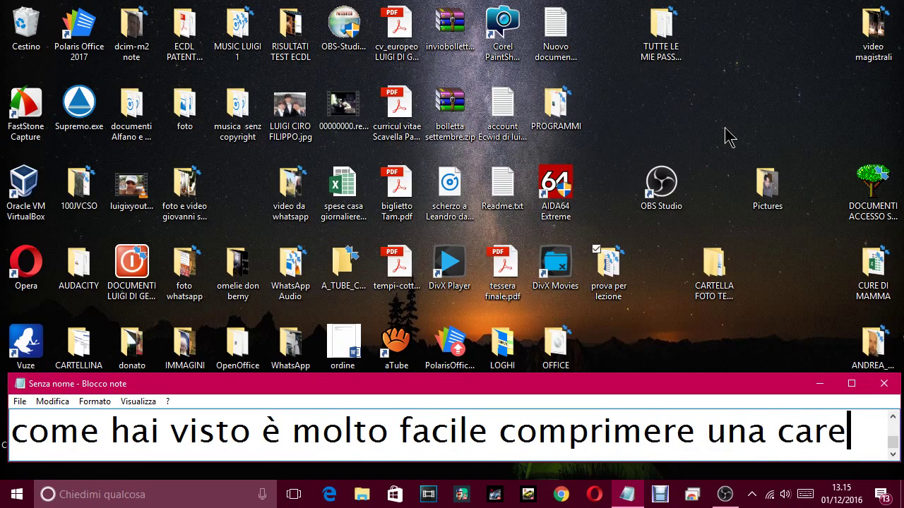
pyautogui.press('BackSpace')
pyautogui.write('tella, ')
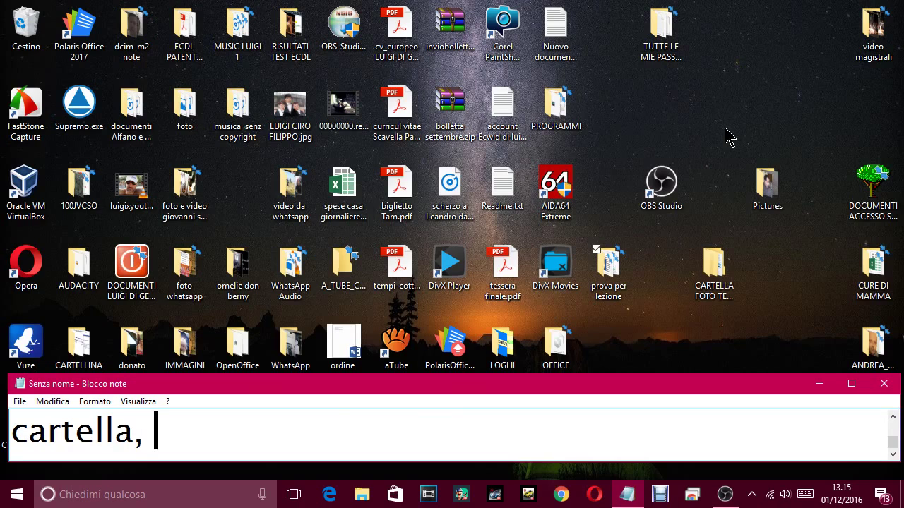
# Complete the compression advice in the note with "consiglio di farlo se avete poca memoria e tanti file sul vostro pc.".
pyautogui.write('consi')
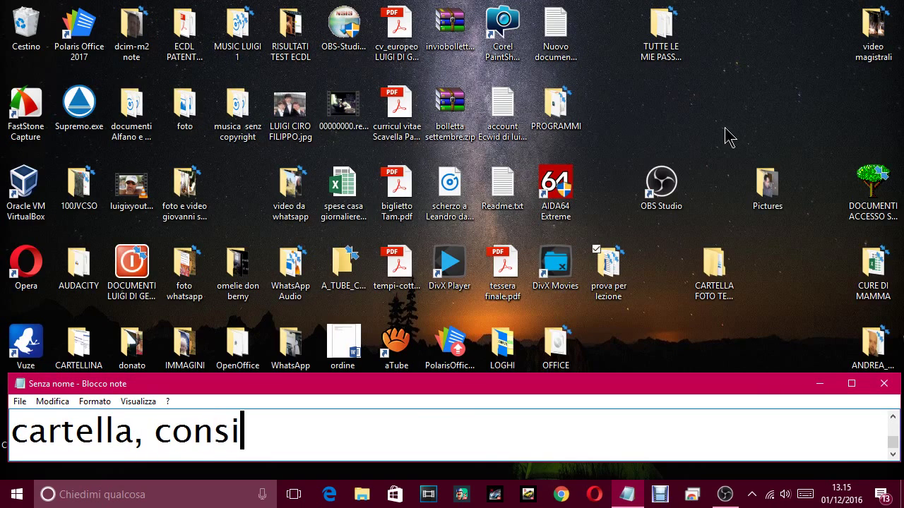
pyautogui.write('glio di f')
pyautogui.press('BackSpace')
pyautogui.write('f')
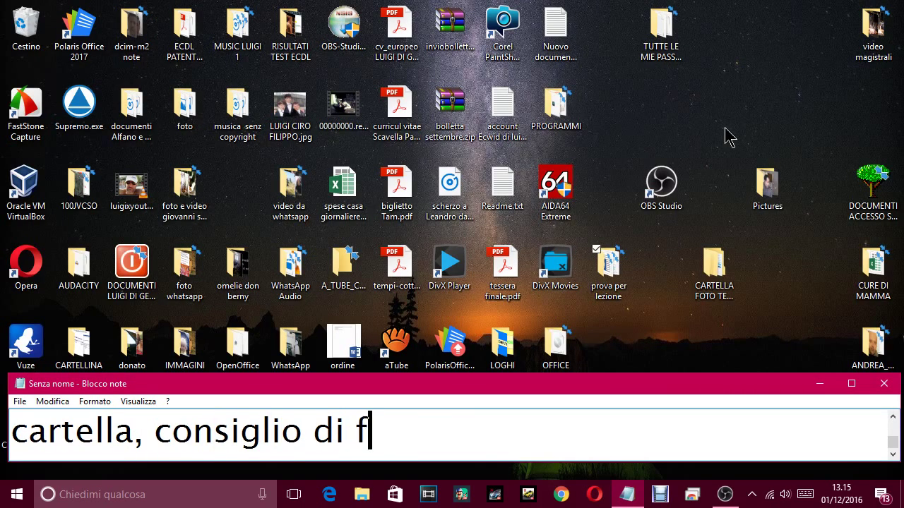
pyautogui.write('arlo se av')
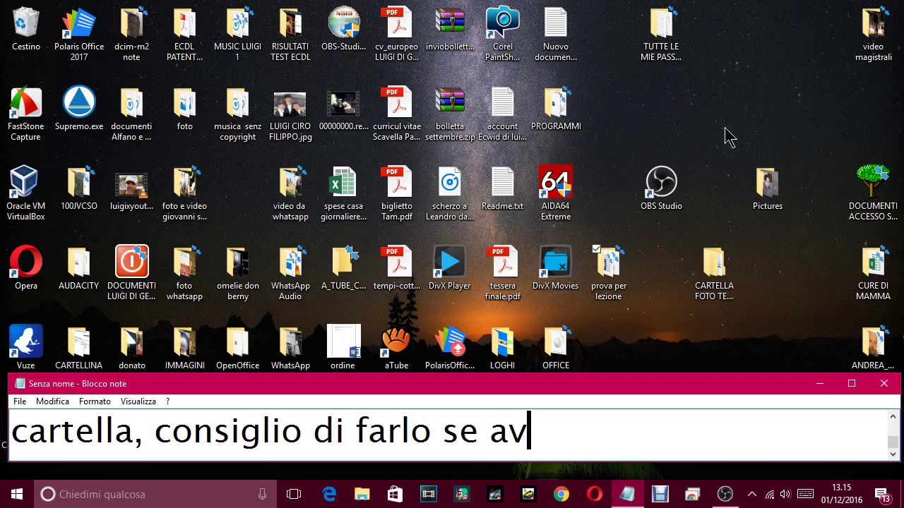
pyautogui.write('ete poca ')
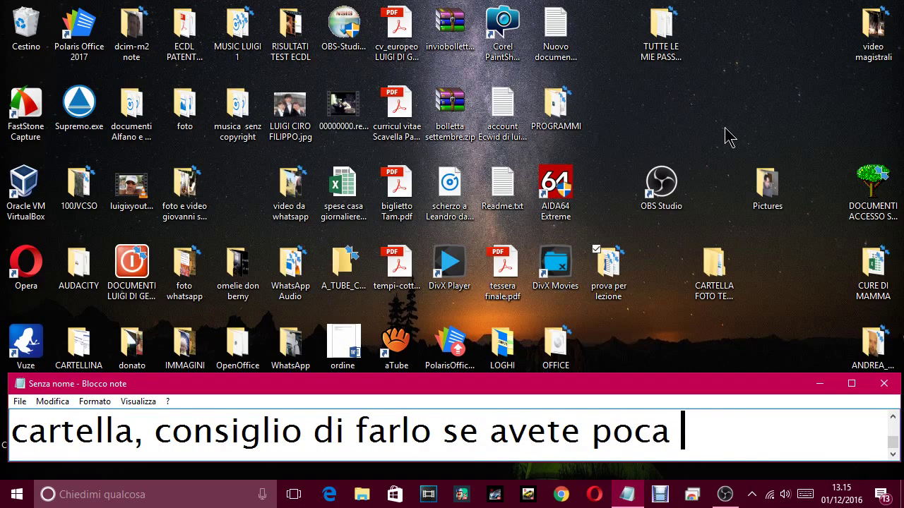
pyautogui.write('memoria e ')
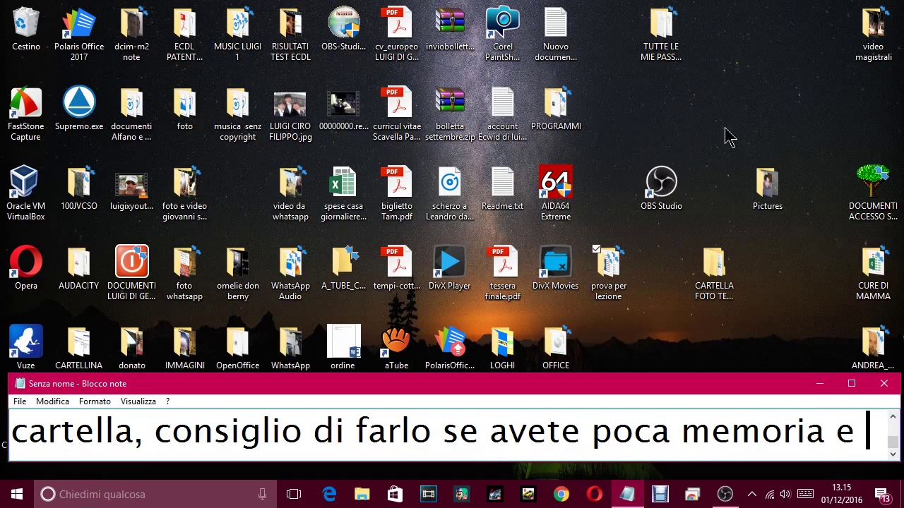
pyautogui.write('tanti file sul')
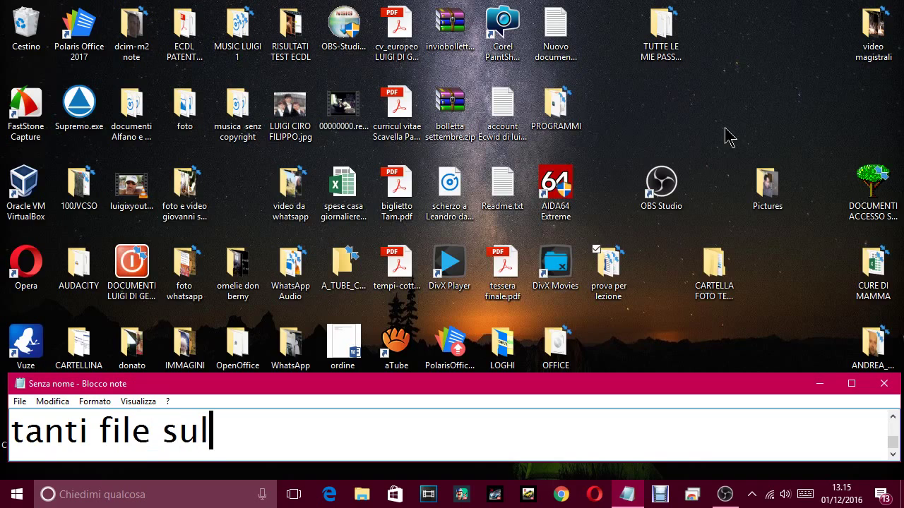
pyautogui.write(' vostro pc')
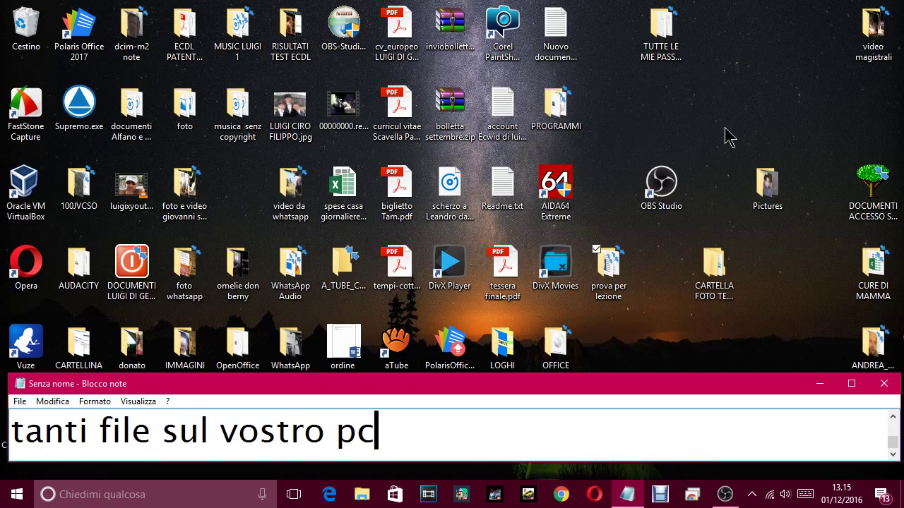
pyautogui.write('.')
# Add the closing line "alla prossima lezione" to the note.
pyautogui.press('Return')
pyautogui.write('alla pro')
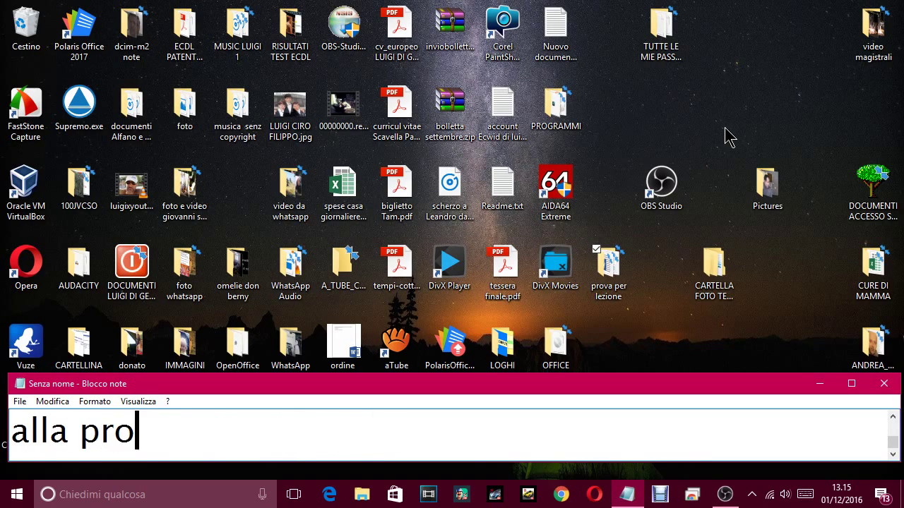
pyautogui.write('ssima lezione')
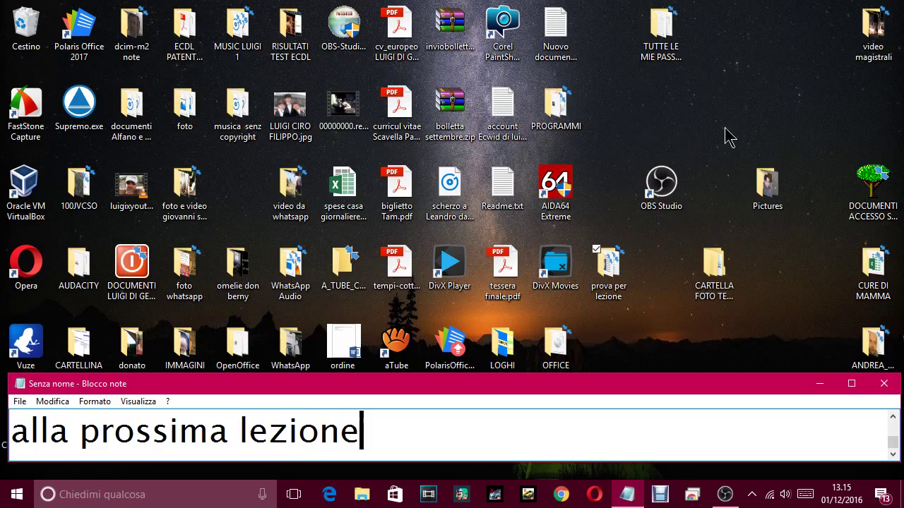
# Add the line "se questa vi è piaciuta, clicca mi piace e condividi." to the note and start an empty line below it.
pyautogui.press('Return')
pyautogui.write('se questa')
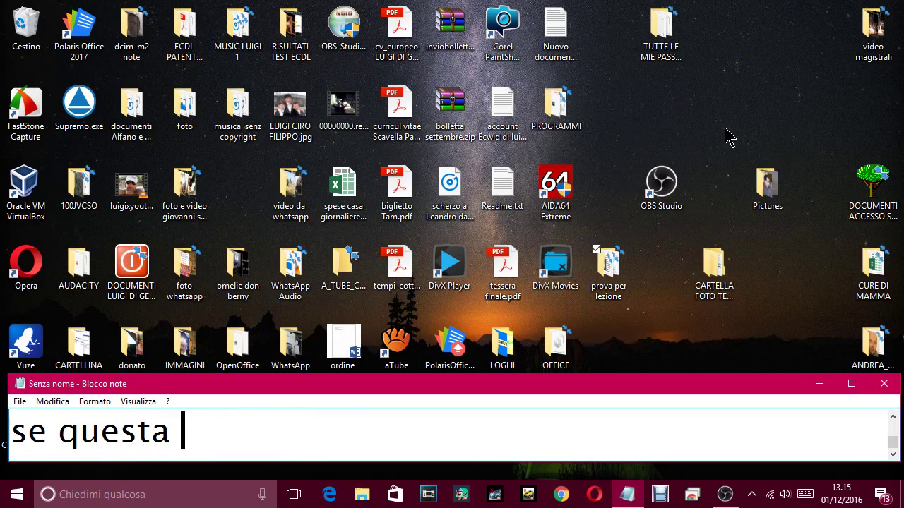
pyautogui.write(' vi è piaciut')
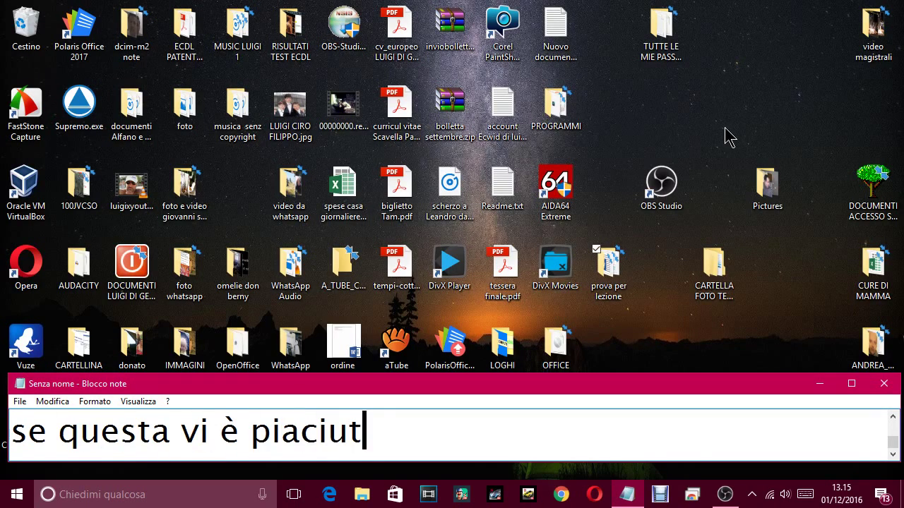
pyautogui.write('a, clicca')
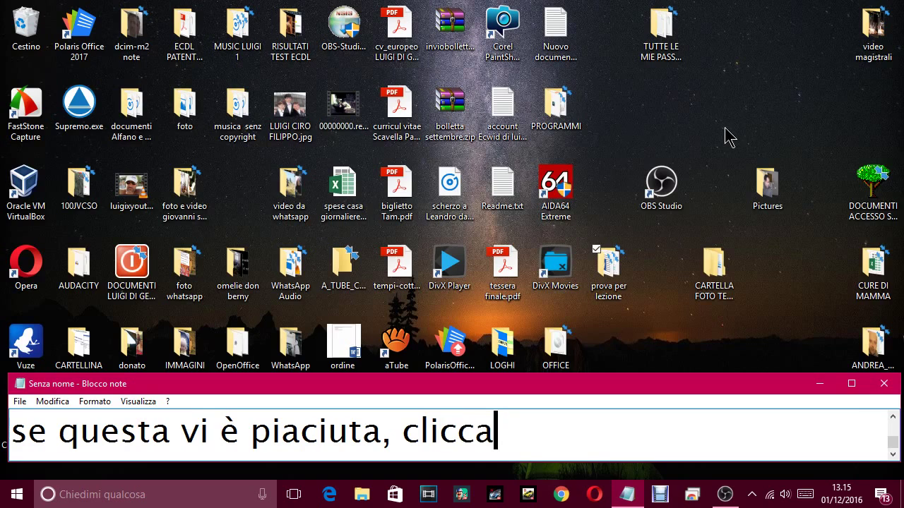
pyautogui.write(' mi p')
pyautogui.press('BackSpace')
pyautogui.write('piac')
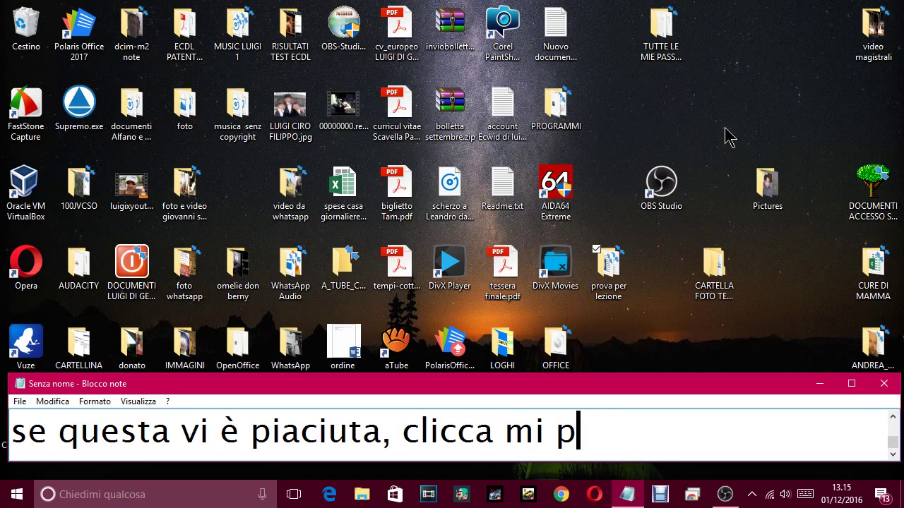
pyautogui.write('e e condiv')
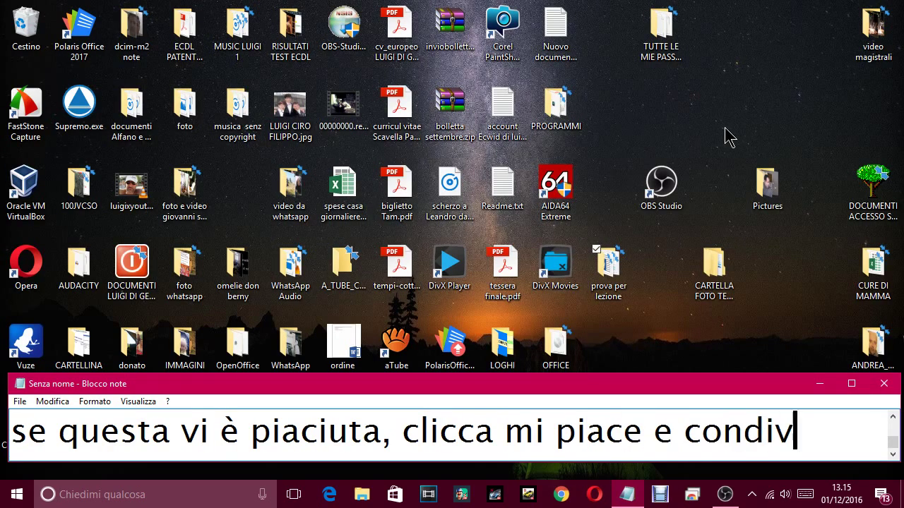
pyautogui.write('idi.')
pyautogui.press('Return')
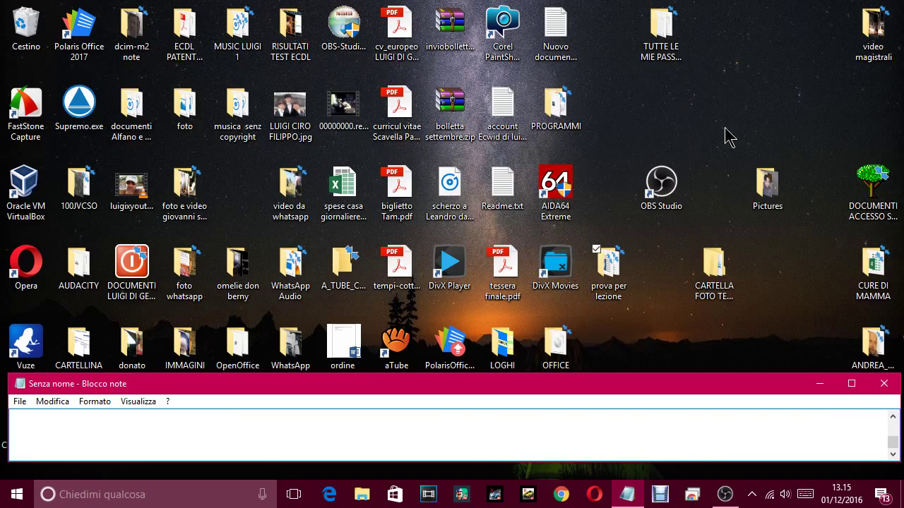
# Write "iscriviti anche al canale, mi farebbe piacere e" on the empty line of the note.
pyautogui.write('iscrivi')
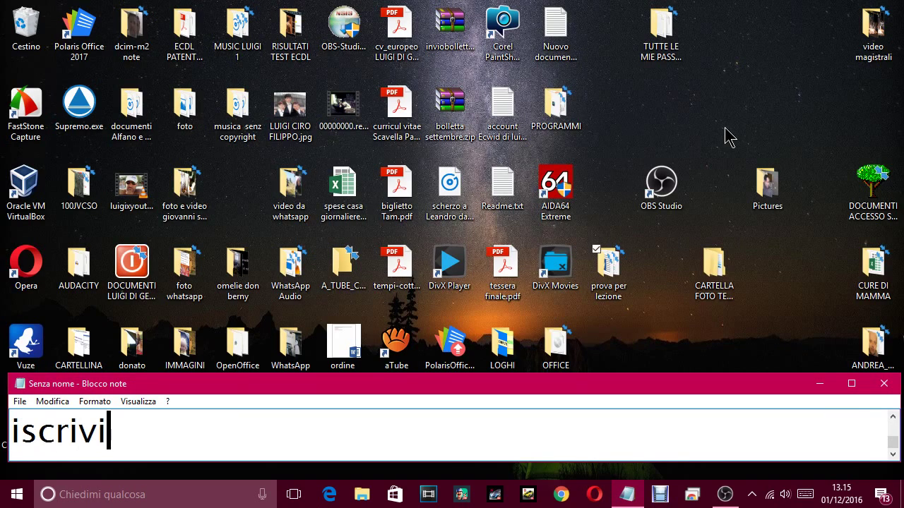
pyautogui.write('ti anche ')
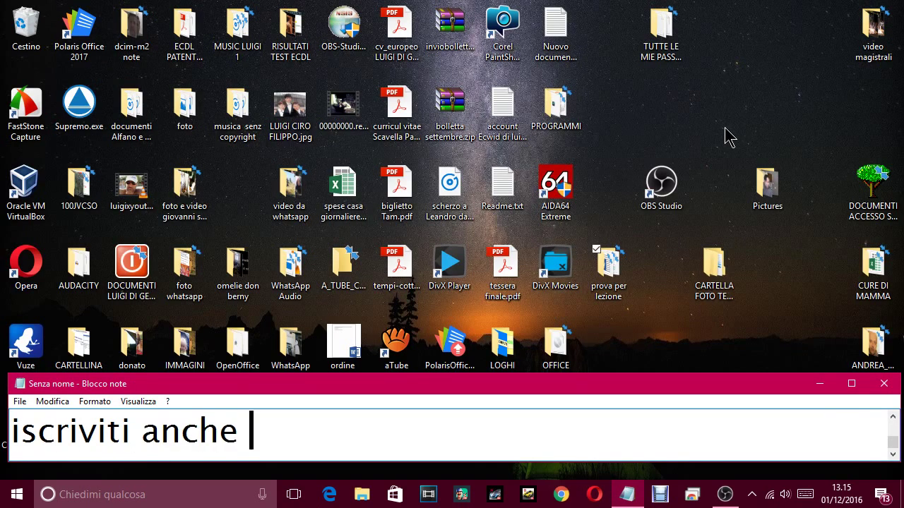
pyautogui.write('al canale')
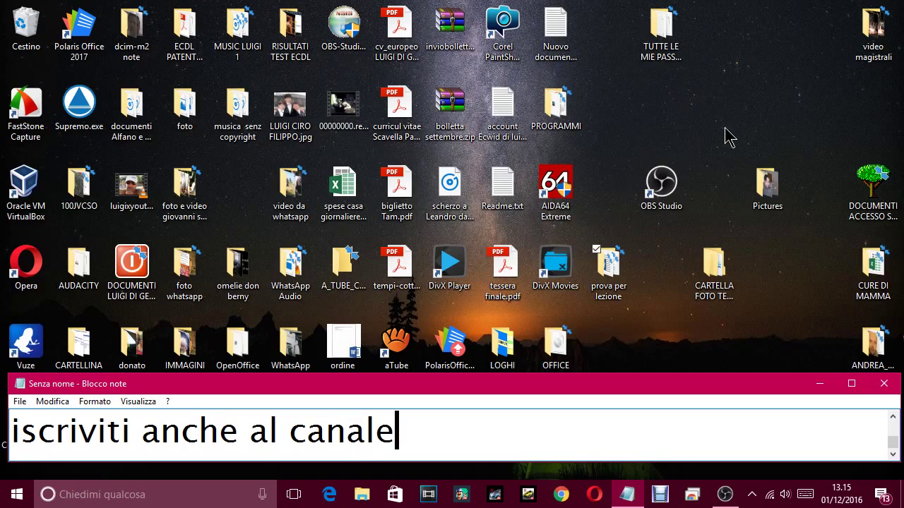
pyautogui.write(', mi fareb')
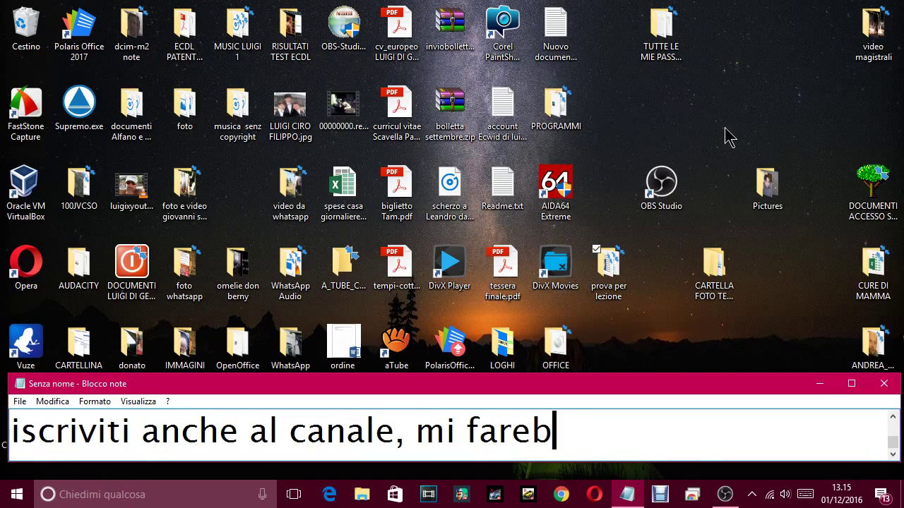
pyautogui.write('be piacere e')
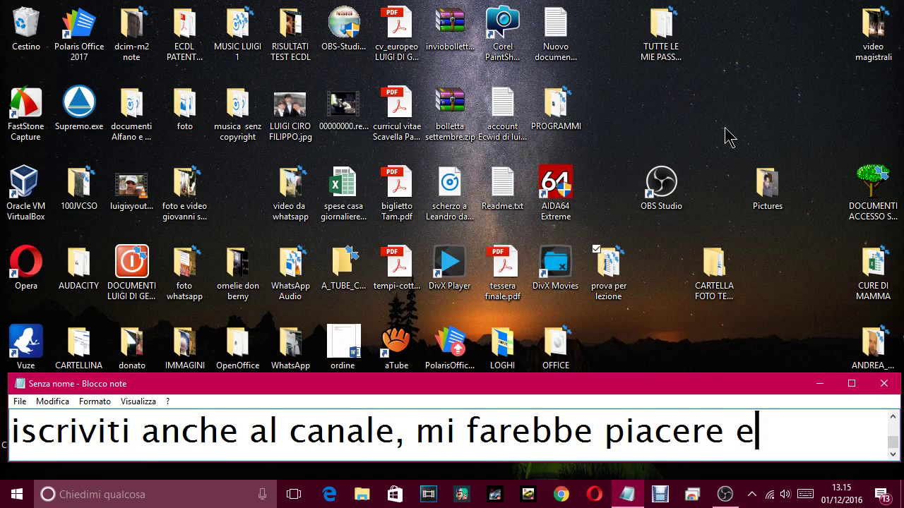
# Complete the note's sentence with "mi aiuteresti a fare video migliori." and add "grazie" with a long drawn-out final "e" on a new line.
pyautogui.write(' mi aiuta')
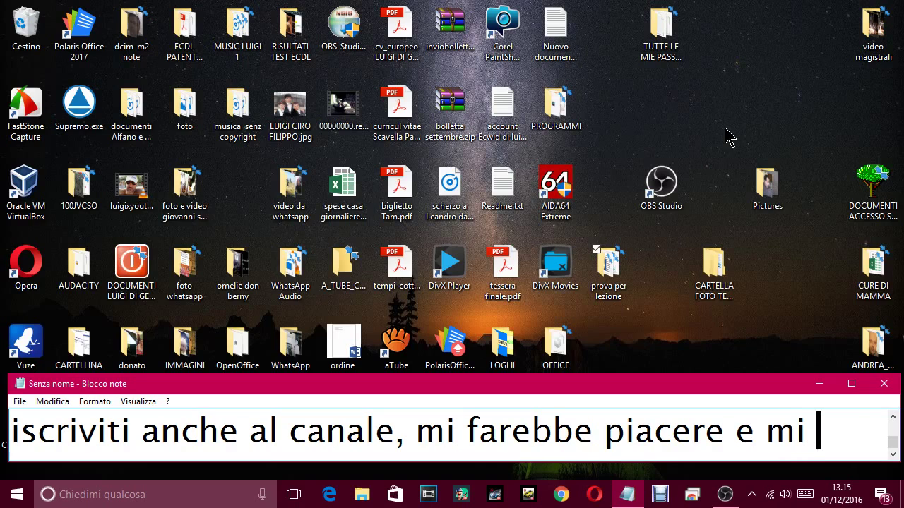
pyautogui.press('BackSpace')
pyautogui.write('ere')
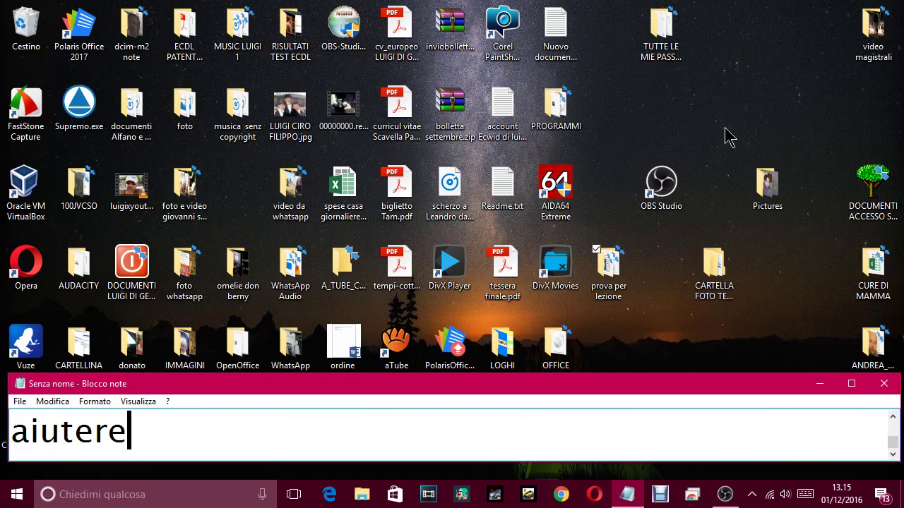
pyautogui.write('sti a fare ')
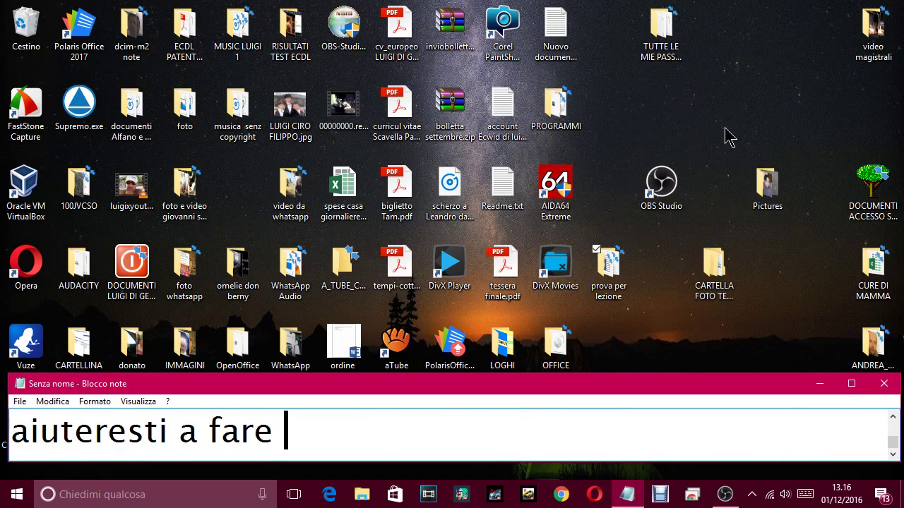
pyautogui.write('videom')
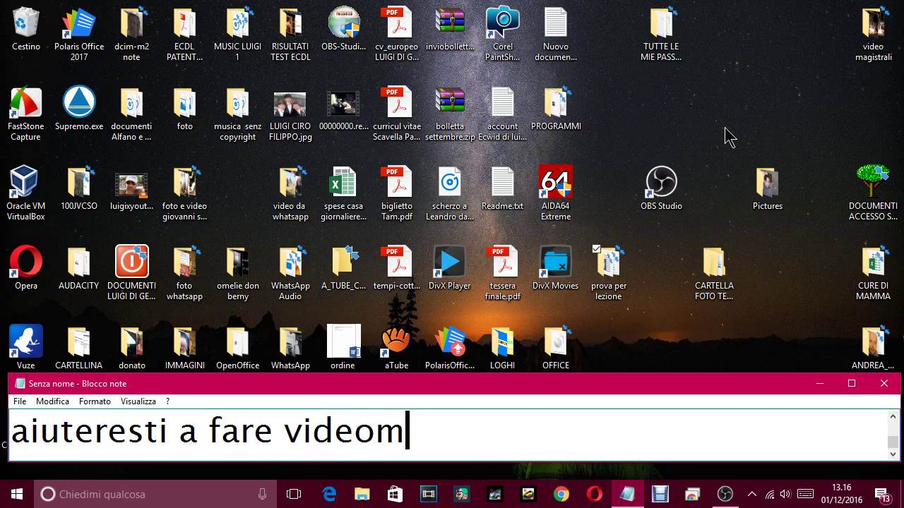
pyautogui.press('BackSpace')
pyautogui.write('migliori')
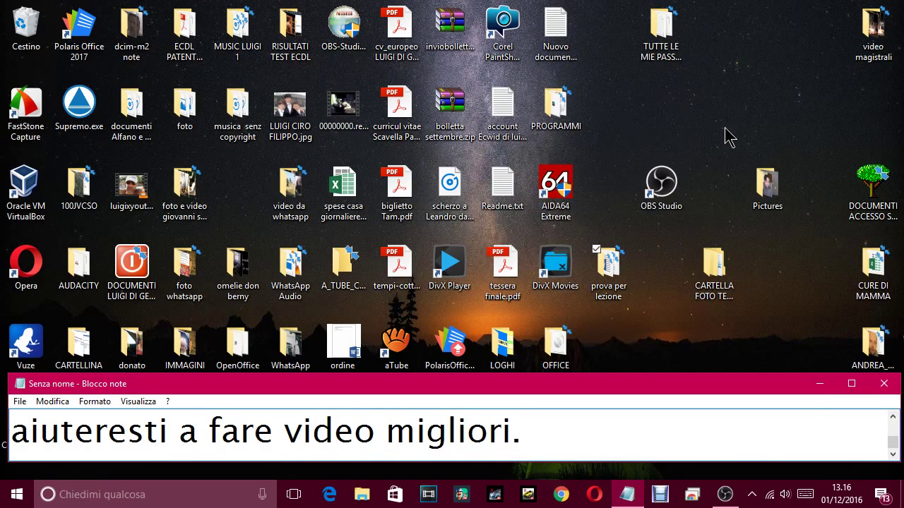
pyautogui.write('.')
pyautogui.press('Return')
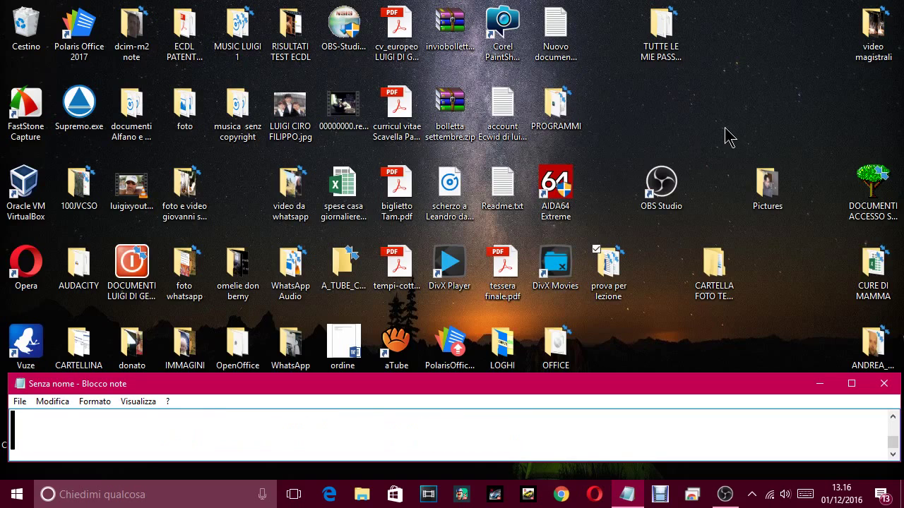
pyautogui.write('grazieeeeeeeeeeeeeeeeeeee')
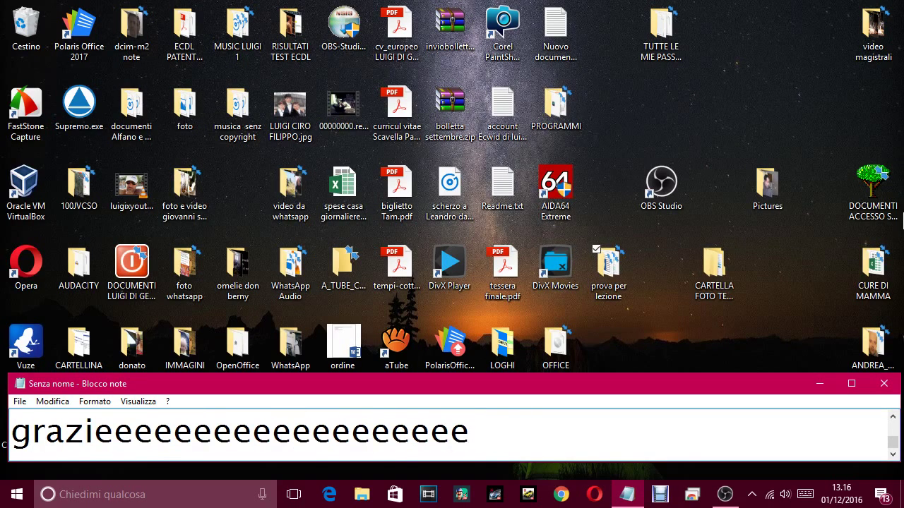
# Switch from the note to the running OBS Studio window.
pyautogui.rightClick(725, 495)
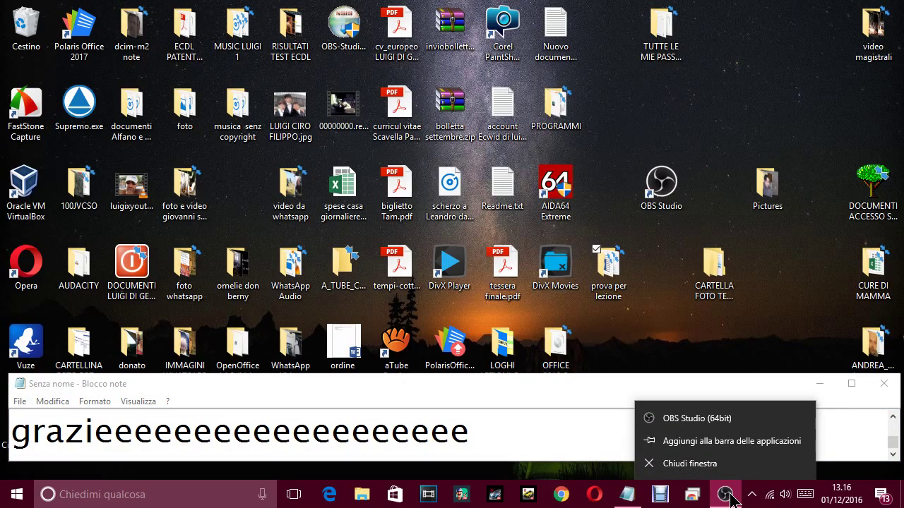
pyautogui.click(727, 496)
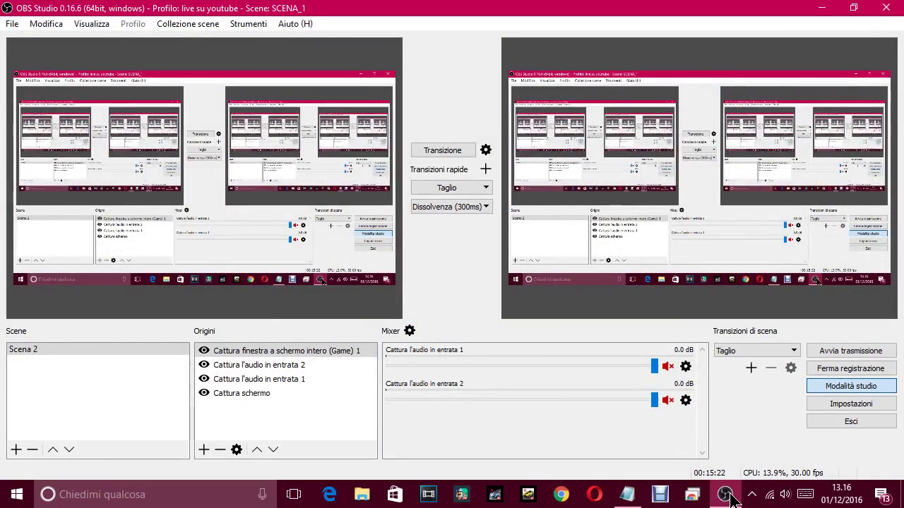